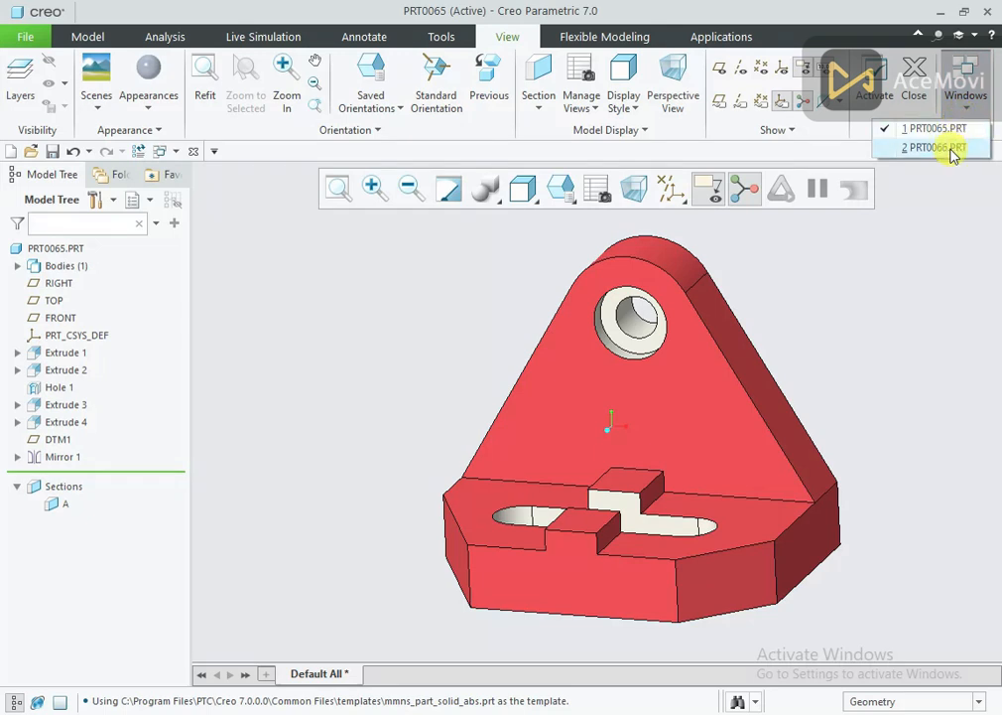
Show all datum features in PRT0066 and set the view to the standard orientation
left_click(679, 195)
left_click(682, 217)
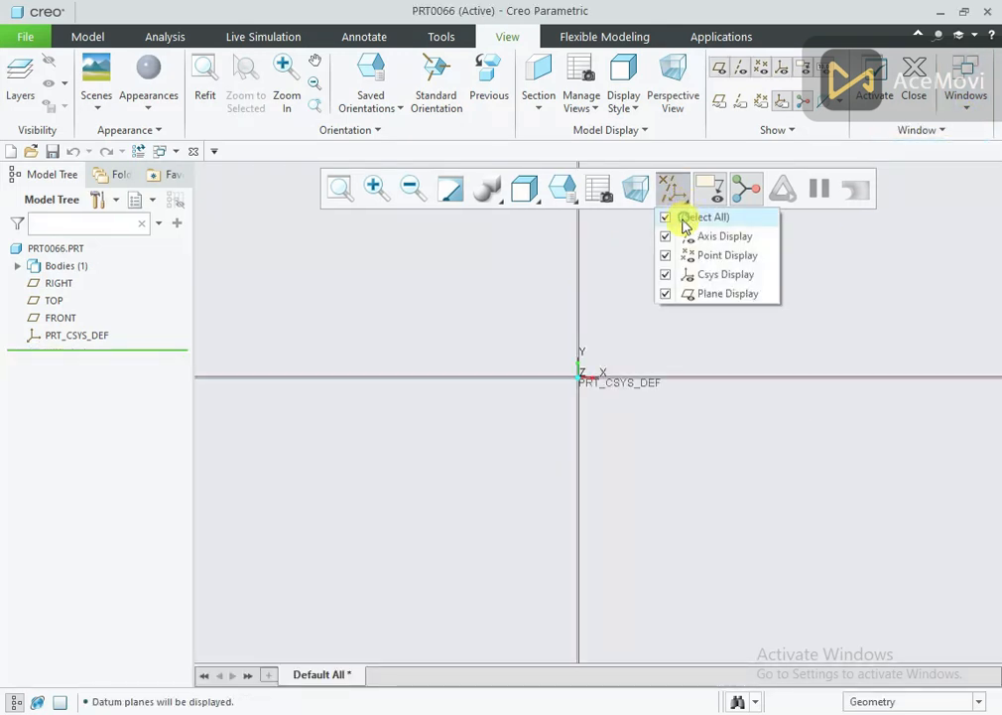
left_click(501, 278)
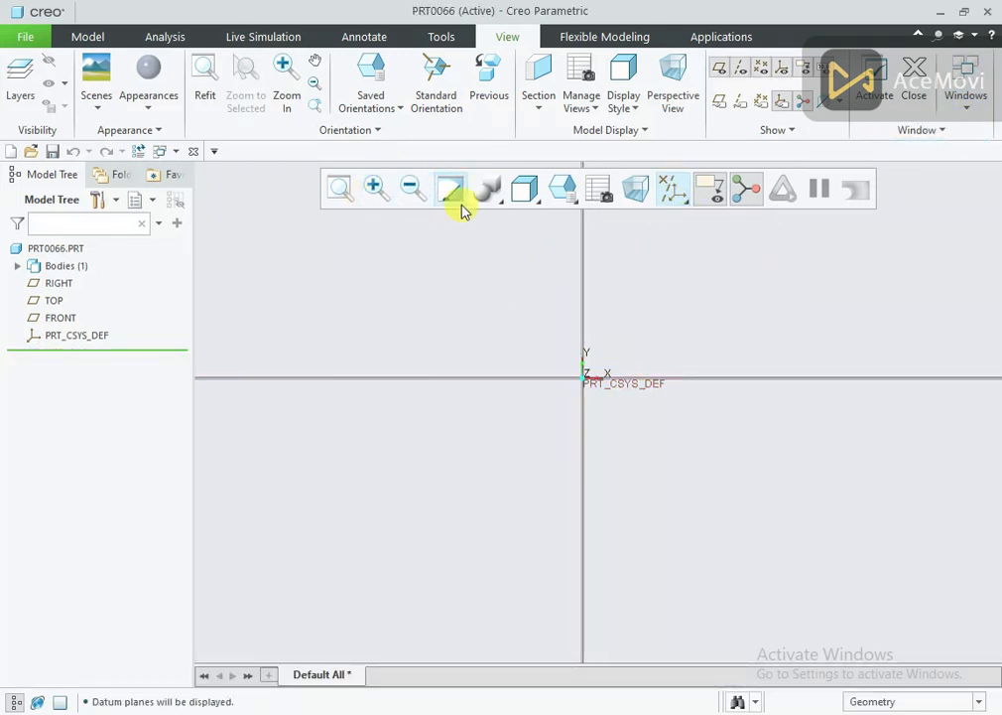
left_click(524, 192)
left_click(560, 191)
left_click(562, 189)
left_click(561, 232)
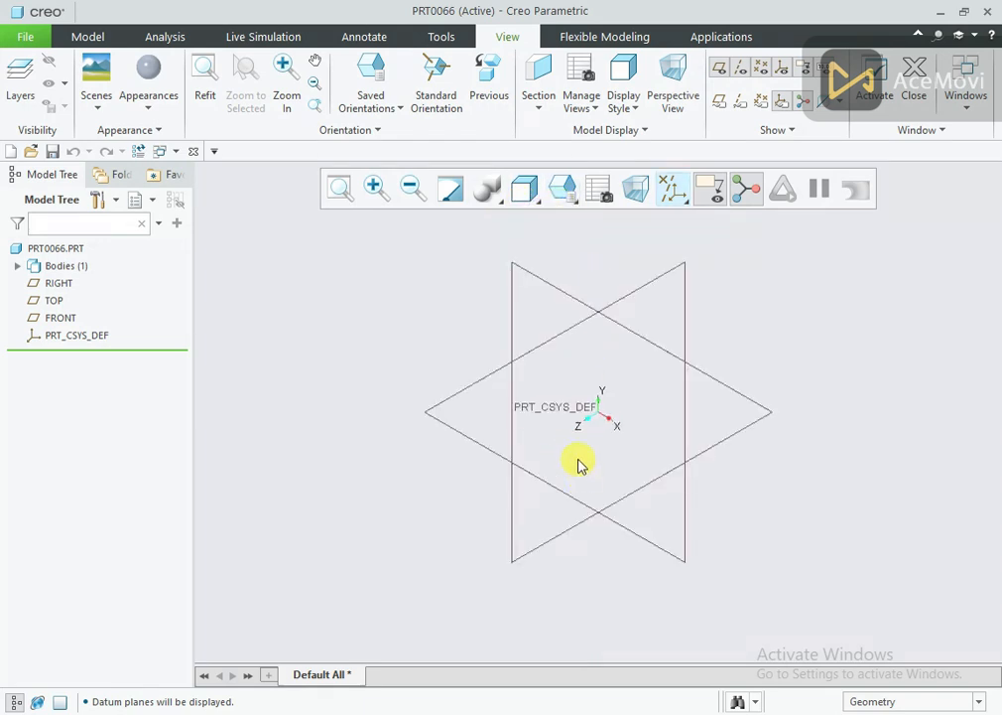
Consult the bracket drawing 49.png in Photos, and in Creo Parametric start an Extrude sketch on the FRONT plane
left_click(552, 713)
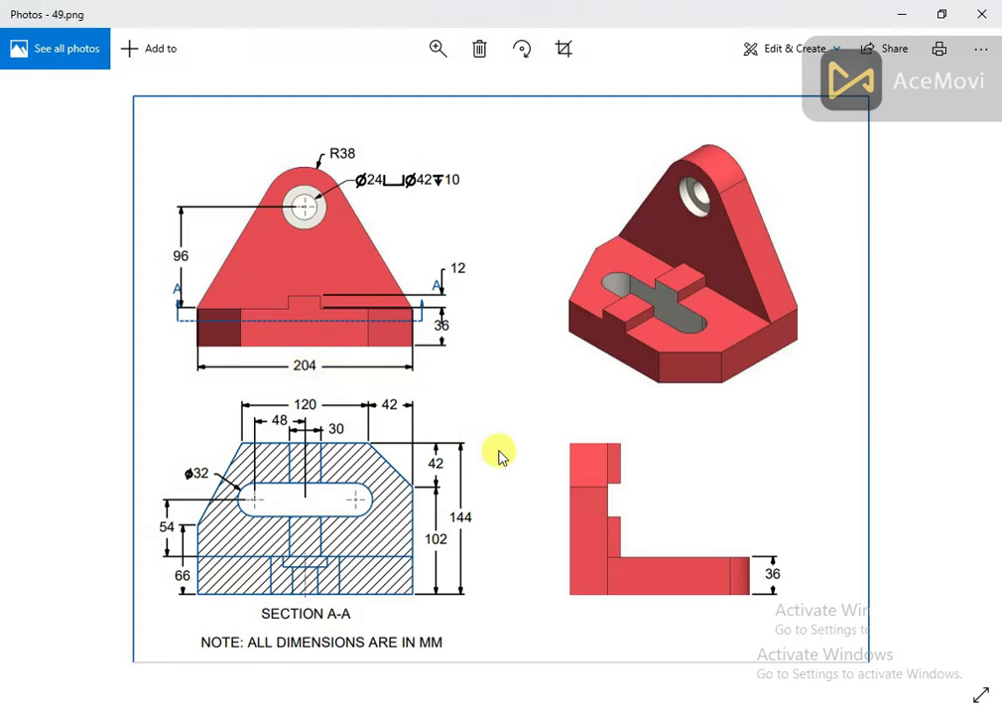
left_click(617, 712)
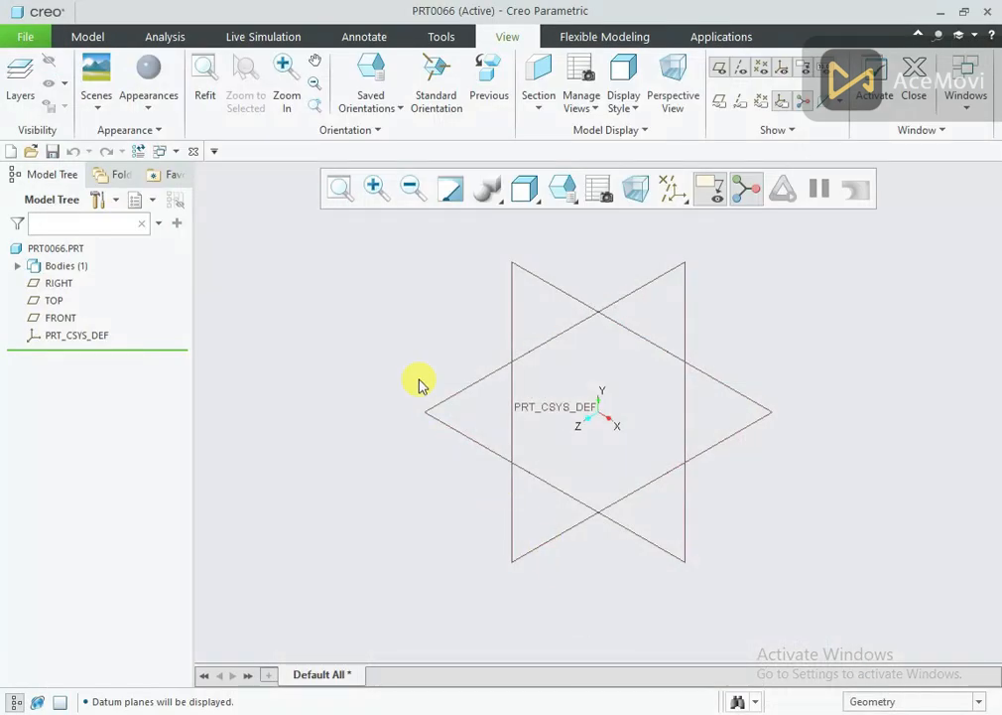
left_click(96, 35)
left_click(411, 95)
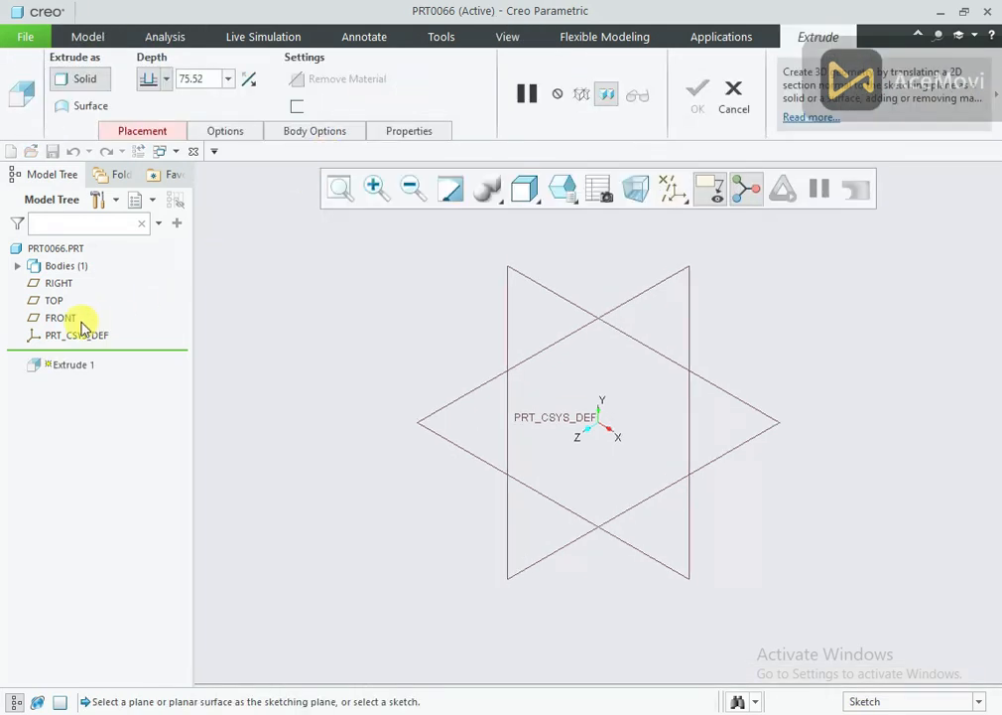
left_click(61, 319)
left_click(641, 189)
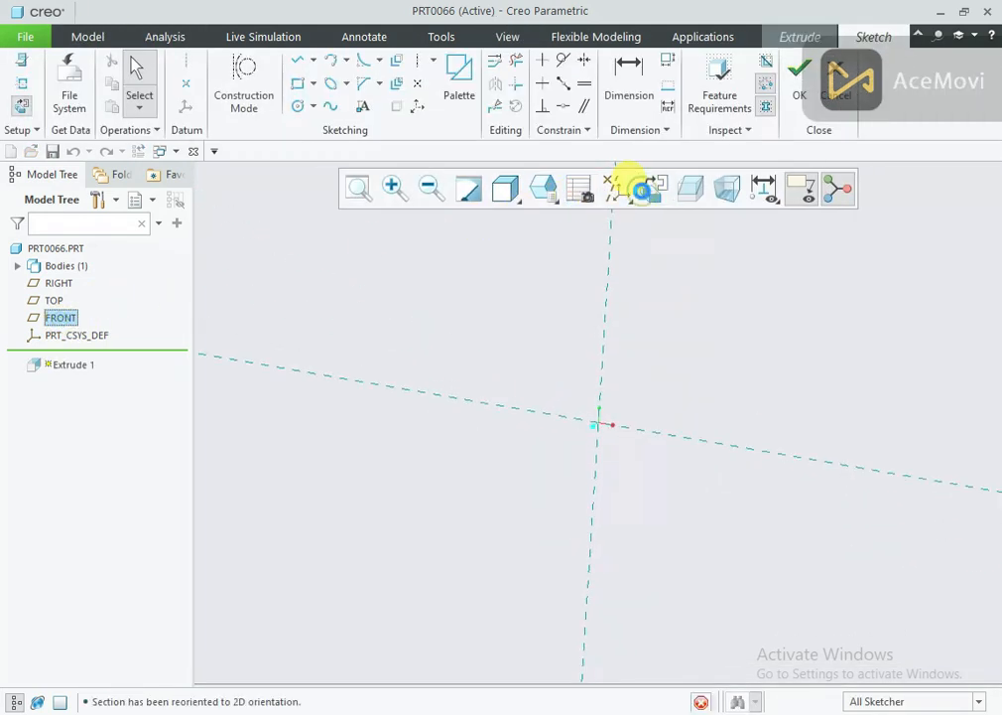
Hide all datum axes, points, coordinate systems and planes from the sketch view
left_click(617, 187)
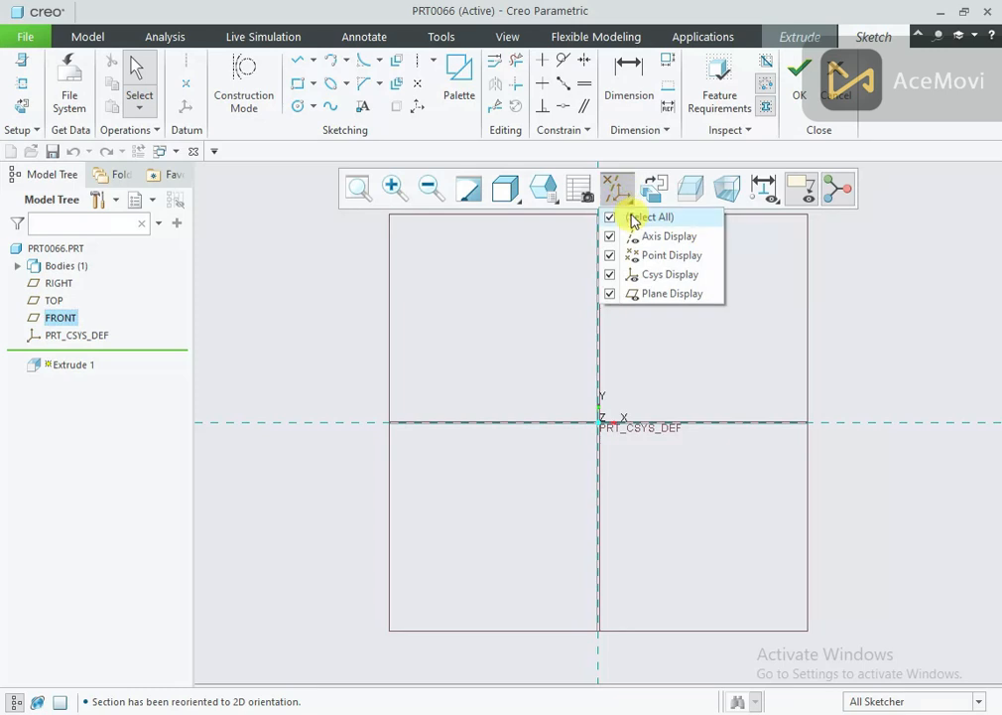
left_click(632, 218)
left_click(420, 289)
Sketch a circle centred on the intersection of the two references and set its radius to 38 mm
right_click(433, 298)
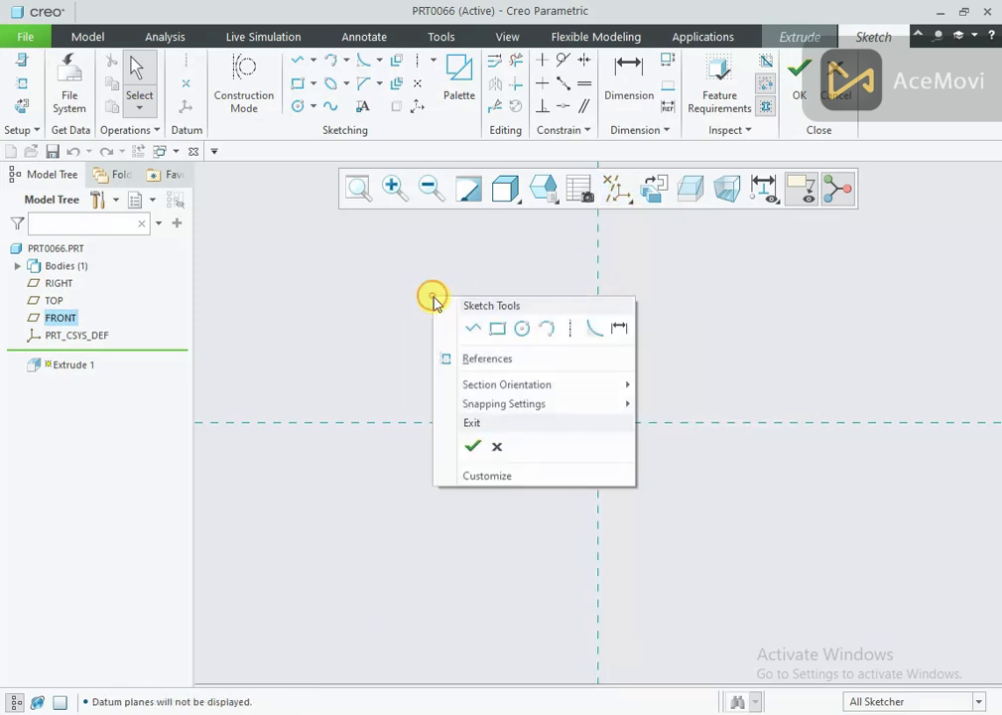
left_click(521, 328)
left_click(596, 421)
left_click(634, 359)
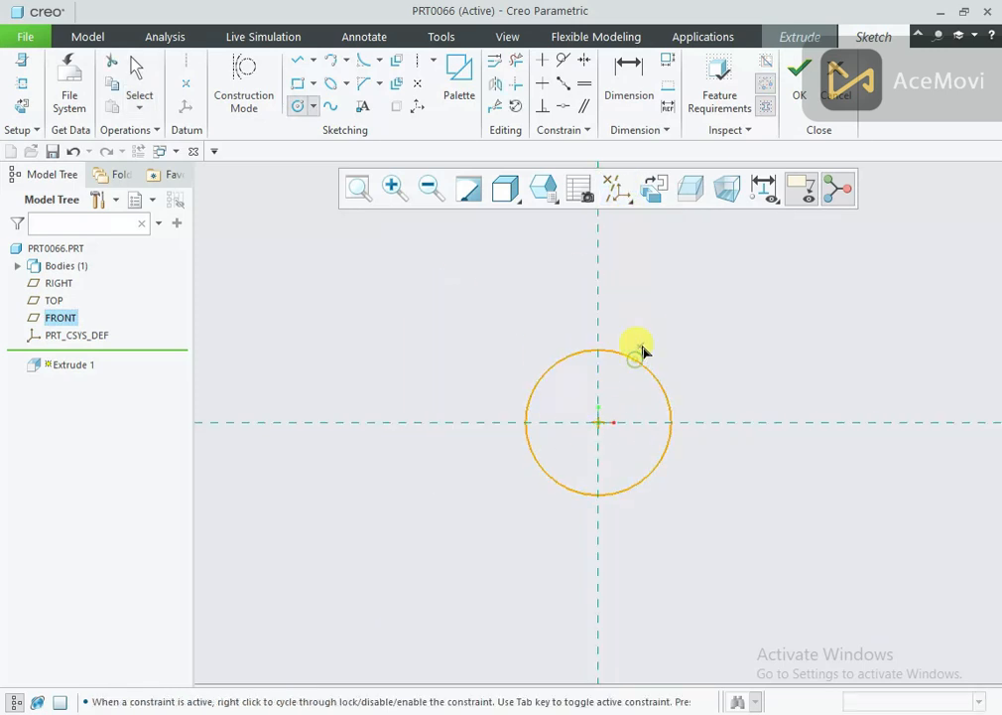
middle_click(503, 347)
left_click(493, 351)
left_click(500, 297)
type("38")
key("Return")
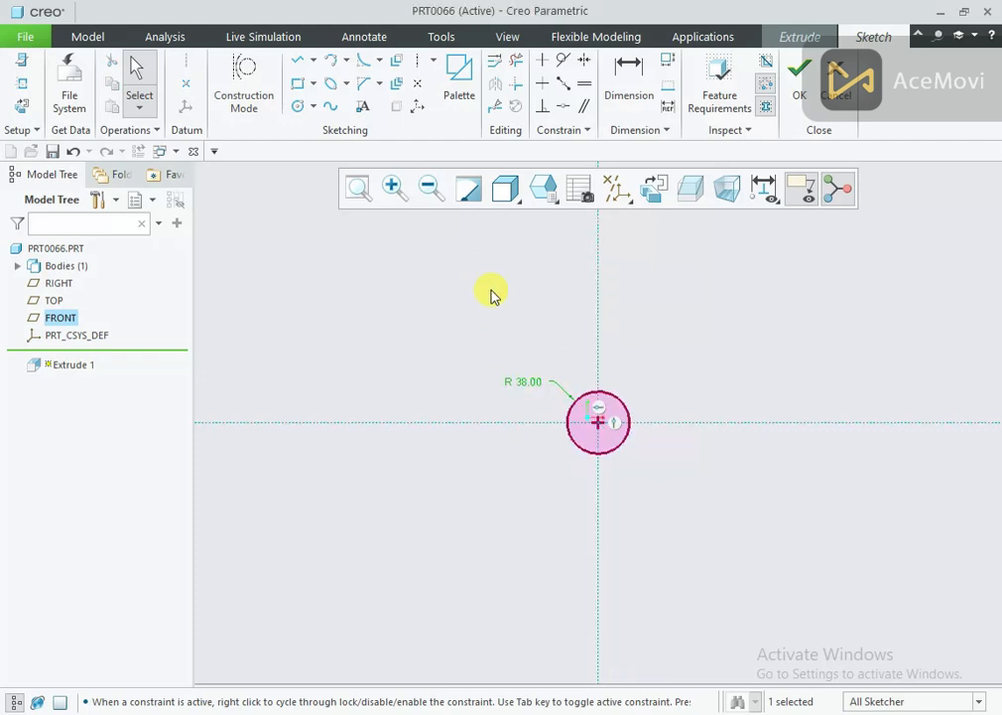
left_click(500, 299)
Sketch a slanted line down from the circle's left side and a horizontal base about 104 mm long ending on the vertical reference
scroll(591, 397, "up", 2)
scroll(591, 482, "down", 4)
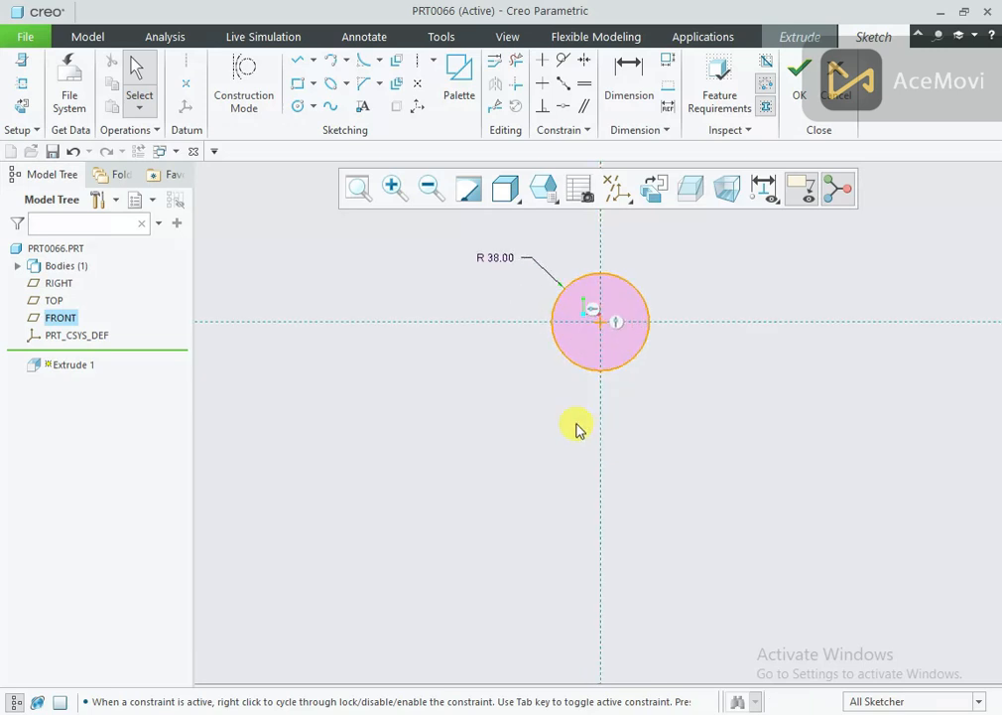
right_click(445, 386)
left_click(477, 412)
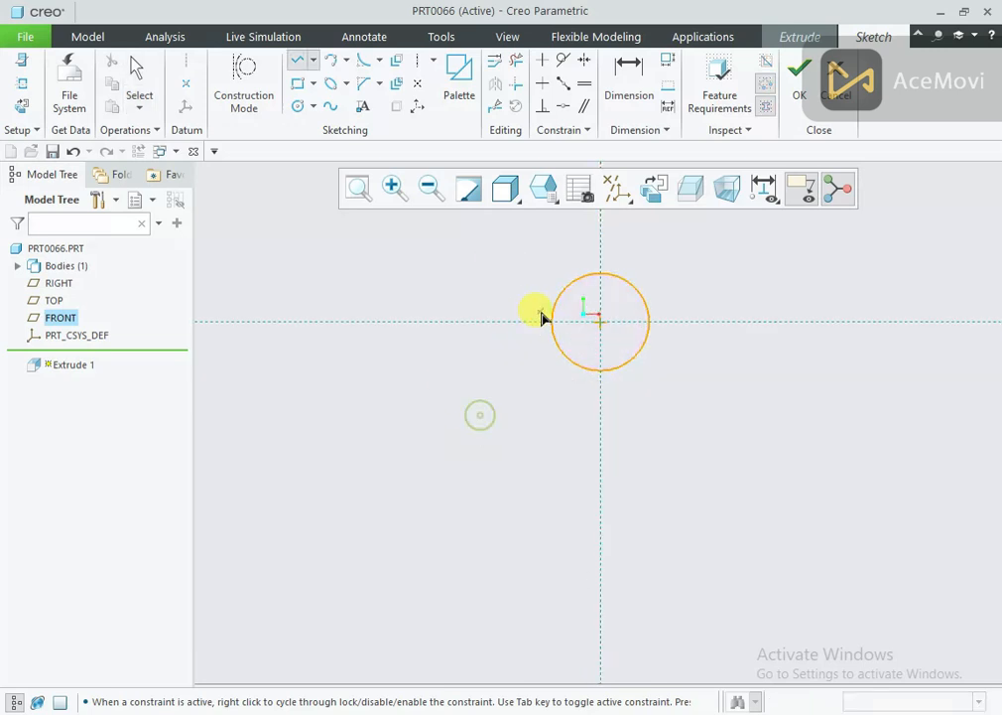
left_click(466, 478)
left_click(597, 480)
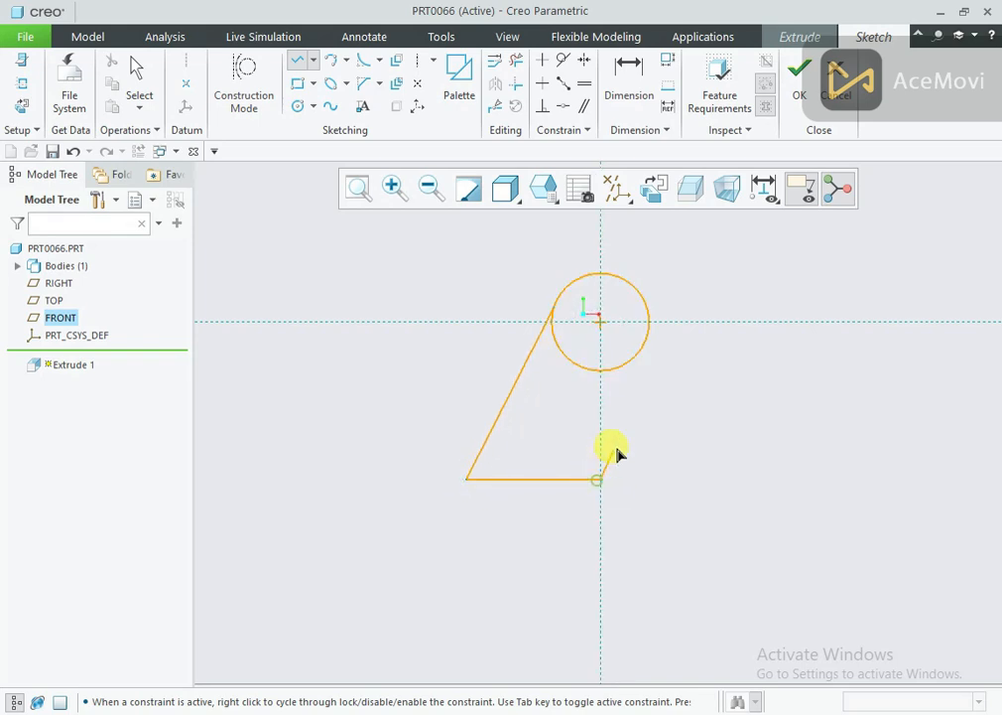
middle_click(632, 437)
Constrain the slanted line to be tangent to the circle
scroll(544, 300, "down", 1)
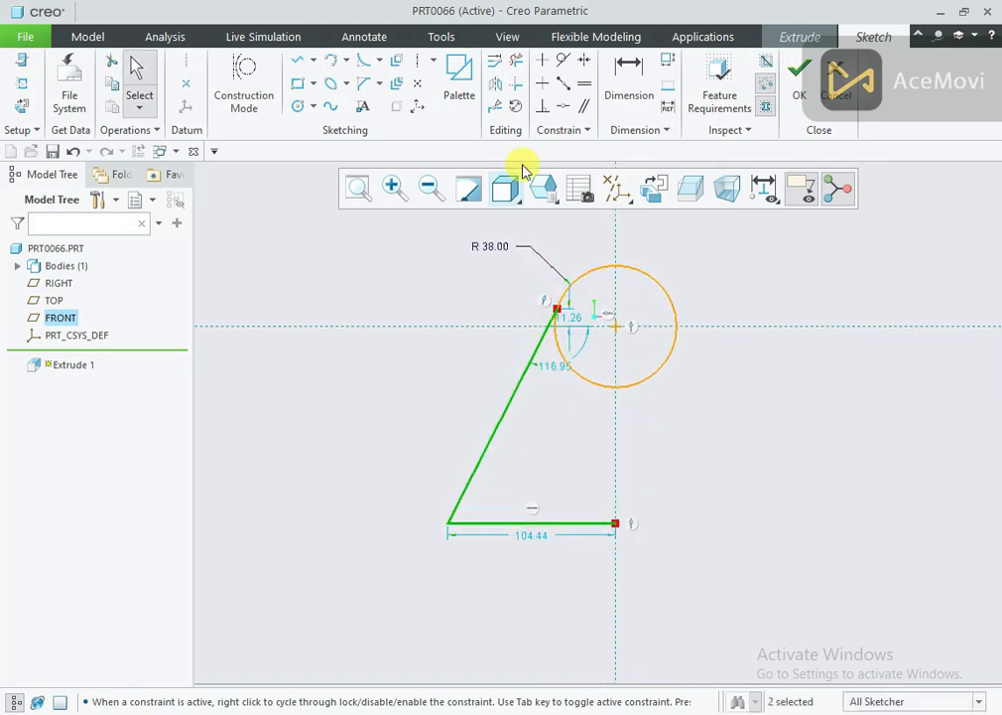
left_click(564, 63)
left_click(554, 313)
left_click(557, 295)
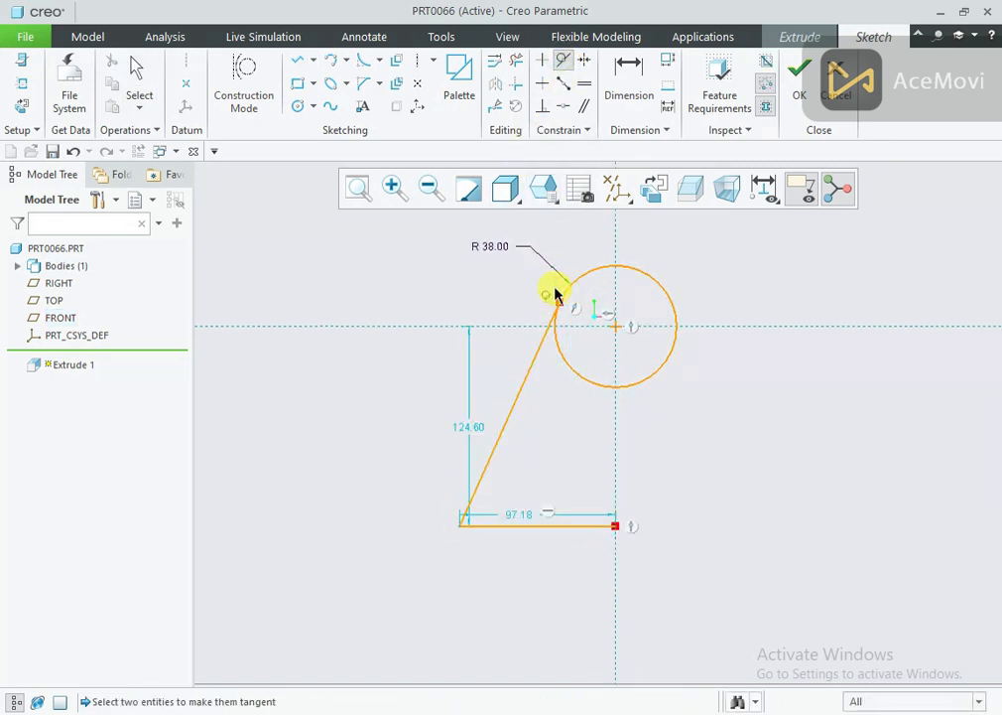
middle_click(474, 415)
Set the vertical distance from the circle's centre to the base line to 96 mm, placing the dimension clear of the profile
left_click(473, 425)
left_click_drag(474, 428, 416, 424)
double_click(417, 425)
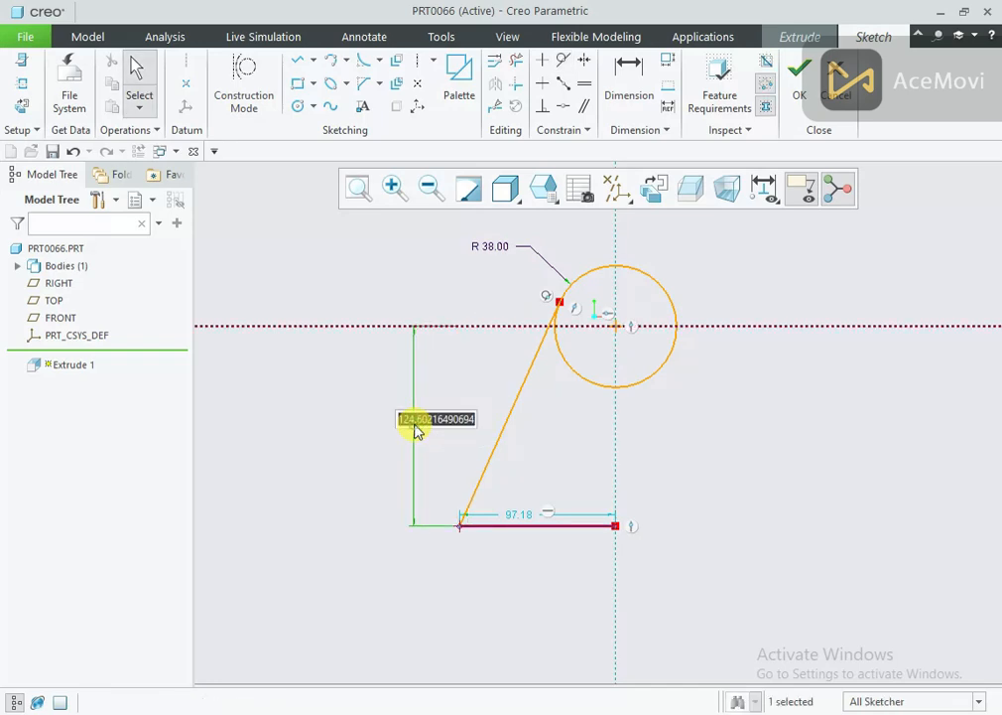
type("96")
key("Return")
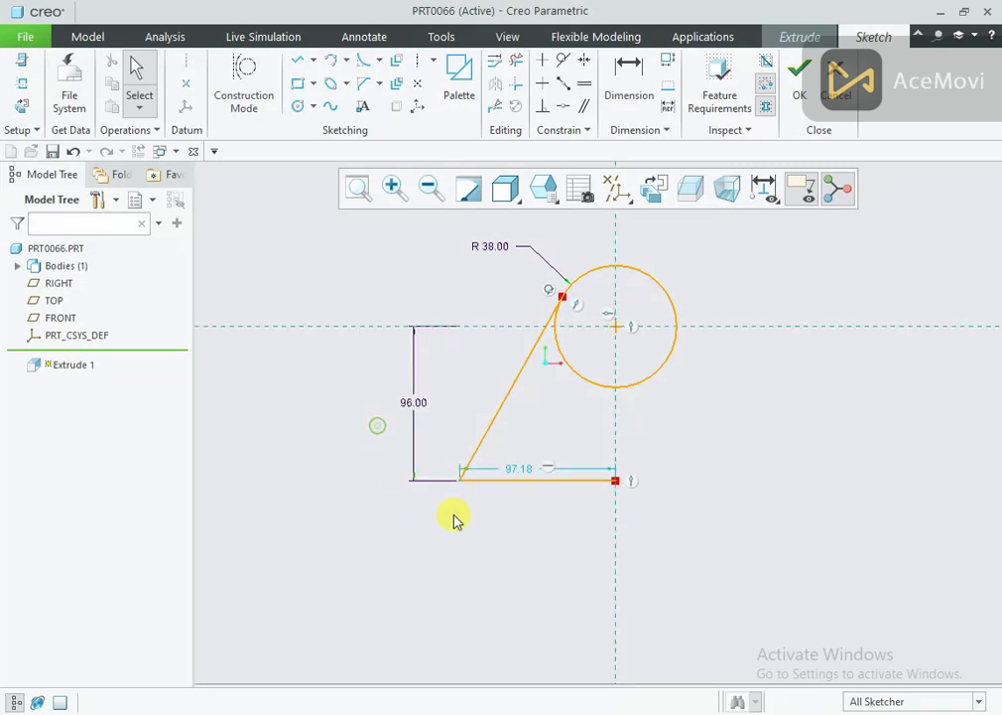
Move the base line's length dimension below the profile and set it to 204/2, giving 102 mm
left_click_drag(526, 479, 527, 517)
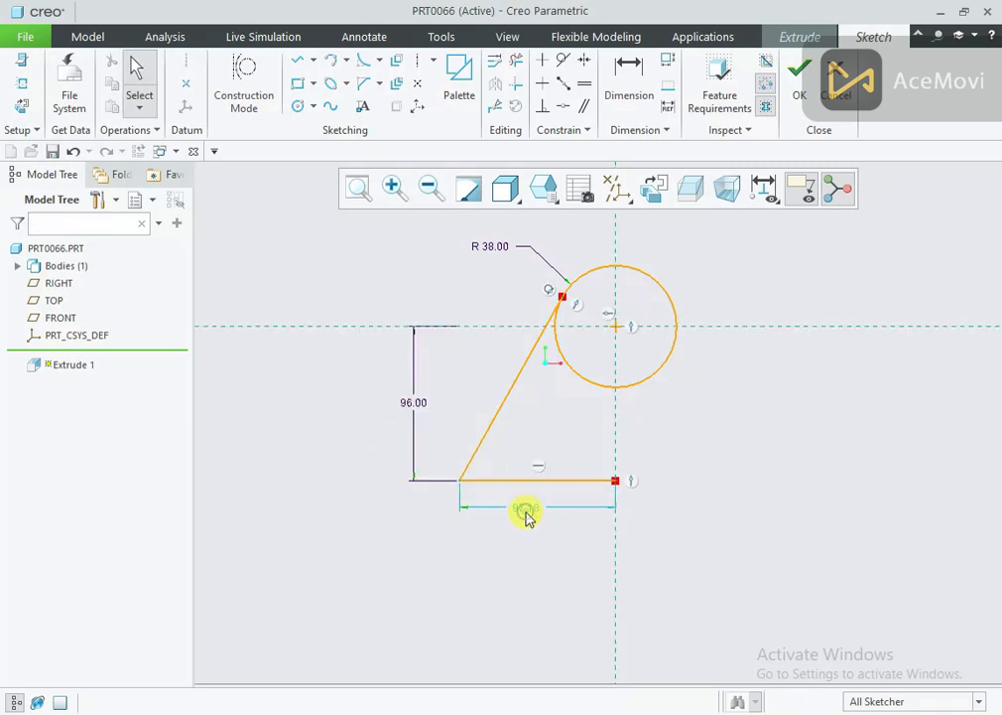
double_click(527, 514)
type("204")
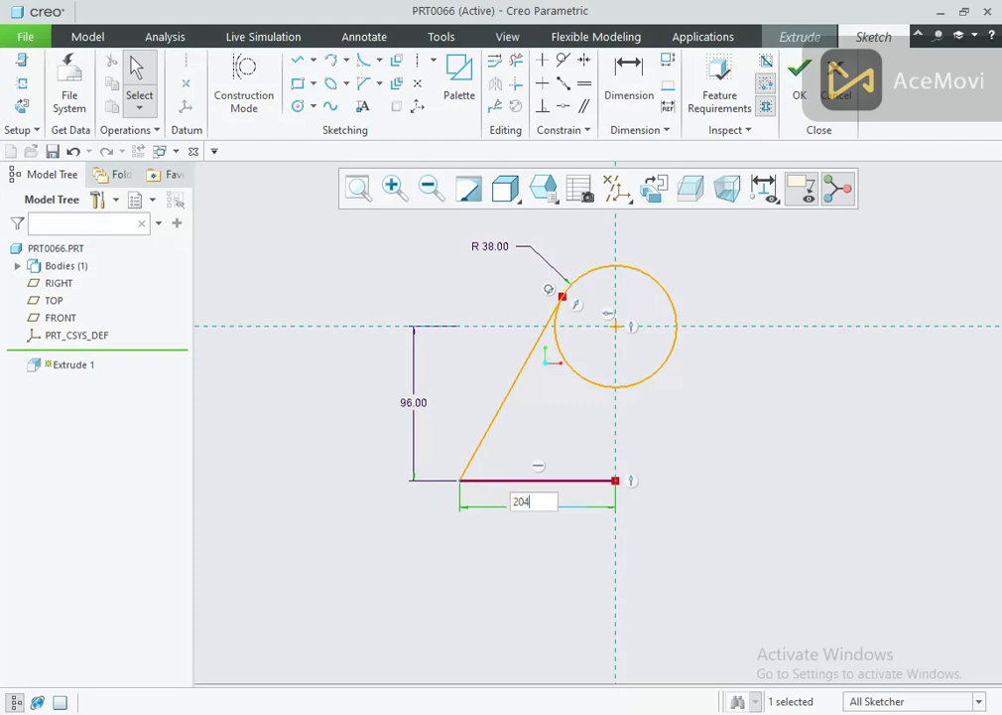
type("/2")
key("Return")
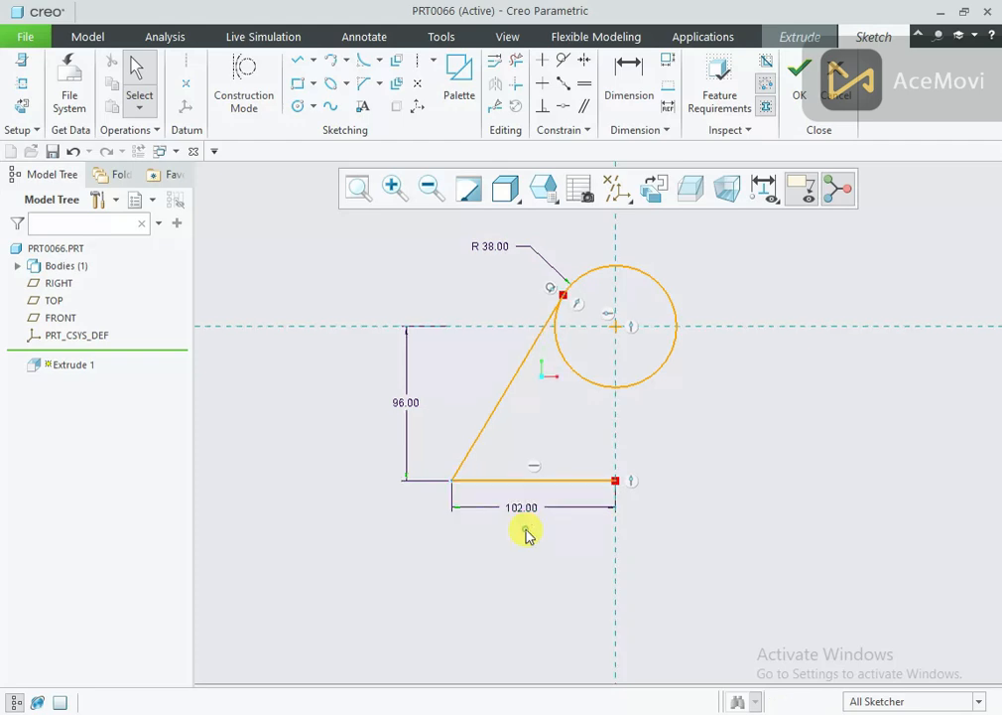
Mirror the slanted line and base line about the vertical reference to complete the symmetric profile
scroll(566, 451, "up", 1)
scroll(472, 471, "down", 1)
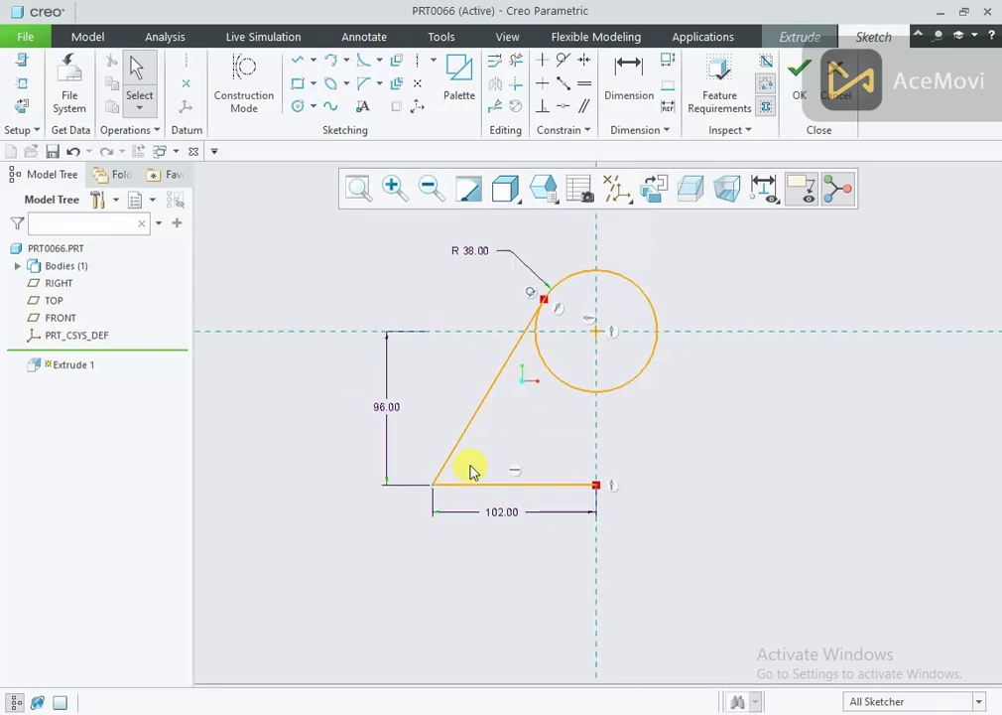
left_click_drag(459, 486, 422, 505)
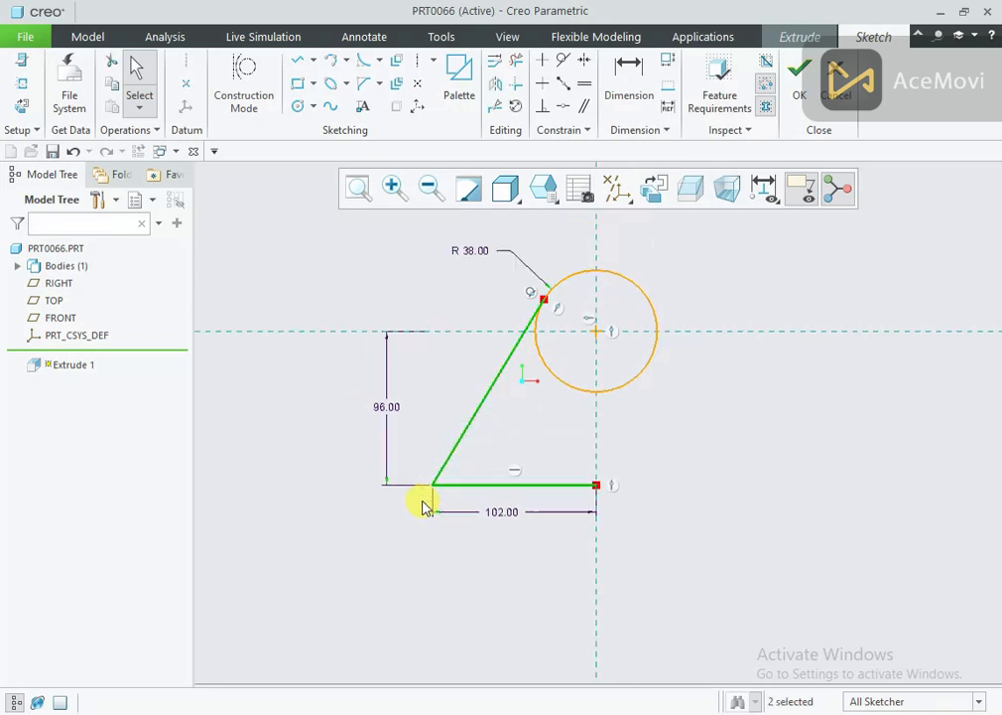
left_click(495, 84)
left_click(595, 443)
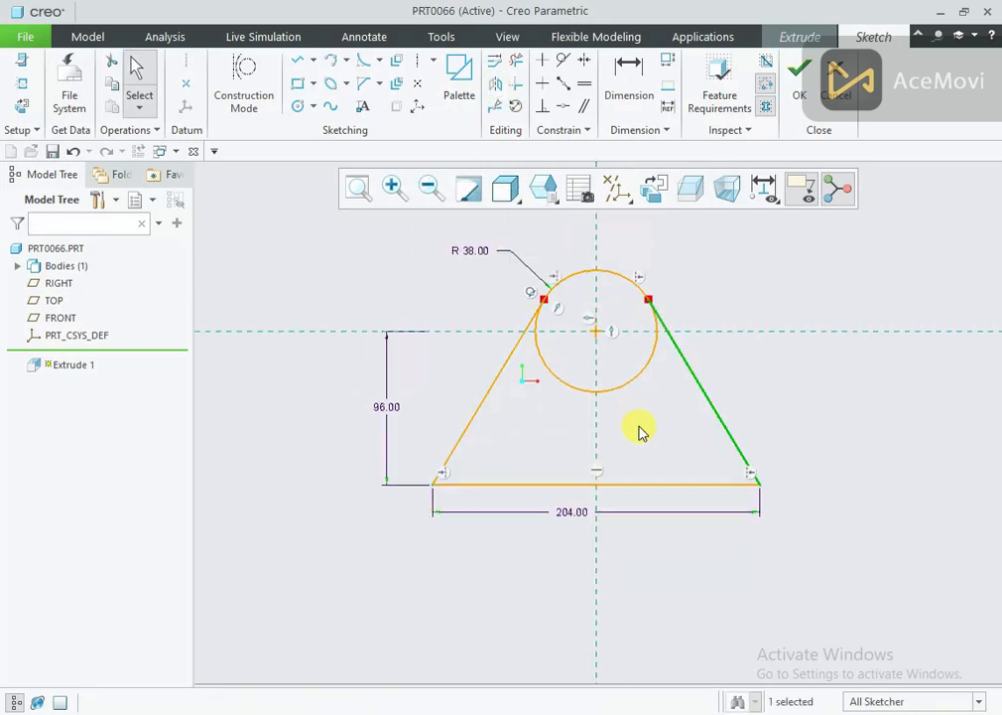
Trim away the circle's lower portion inside the profile and reposition the radius dimension beside the remaining top arc
left_click(516, 61)
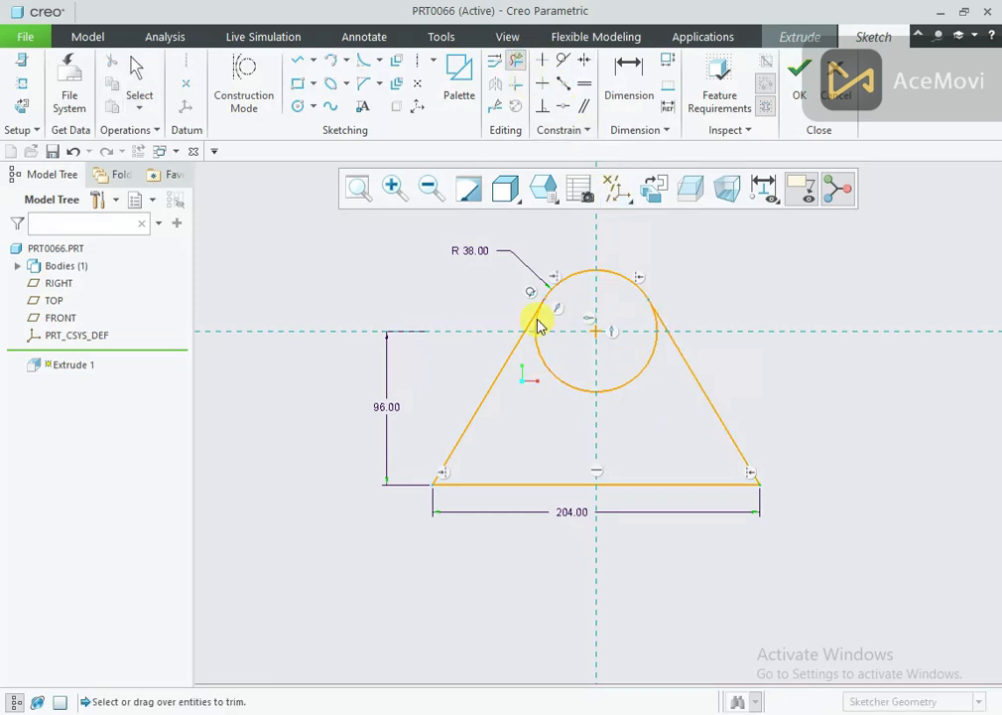
scroll(539, 325, "up", 3)
left_click(506, 384)
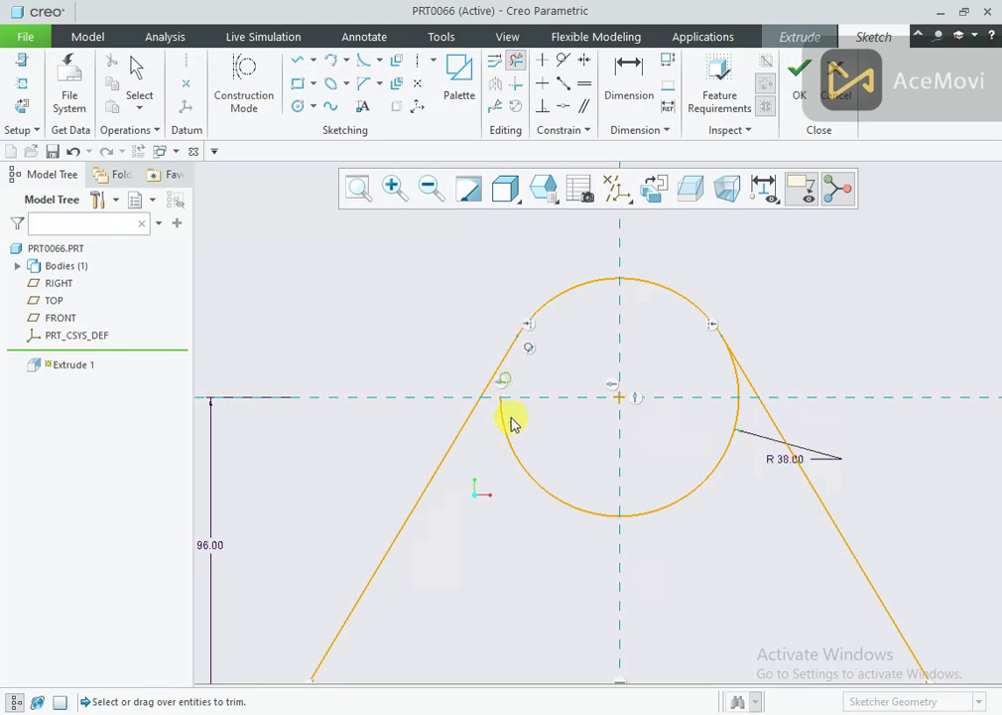
left_click(526, 471)
left_click(723, 460)
left_click(739, 385)
middle_click(587, 355)
scroll(586, 355, "up", 3)
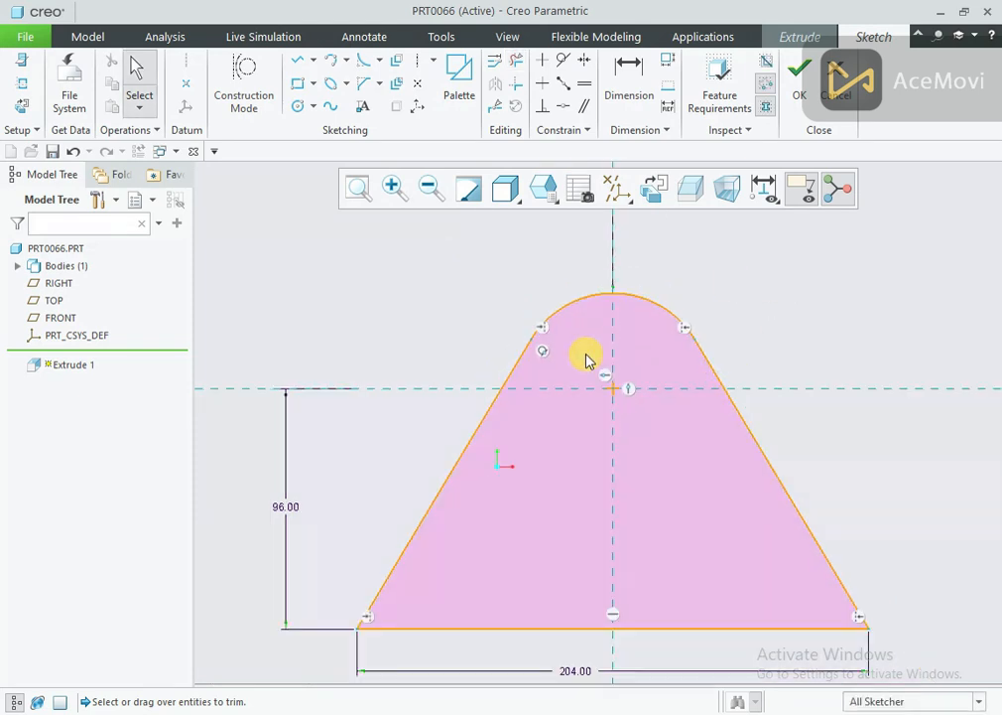
scroll(615, 398, "down", 1)
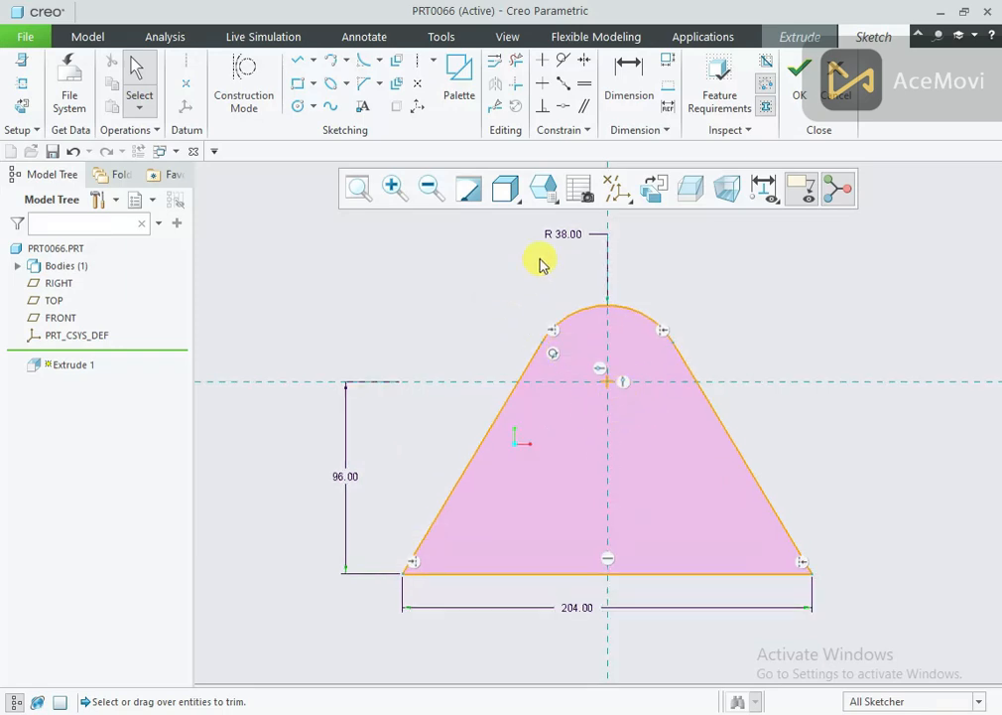
left_click_drag(566, 233, 520, 280)
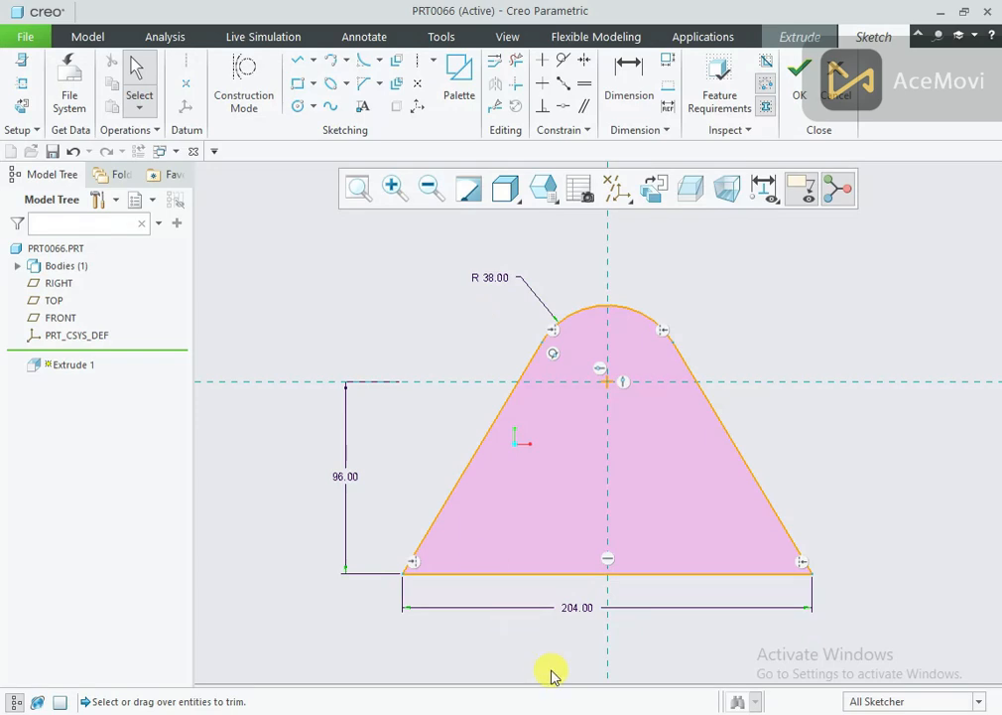
Check the upright plate's thickness in drawing 49.png and accept the rounded triangular profile sketch
key("alt+Tab")
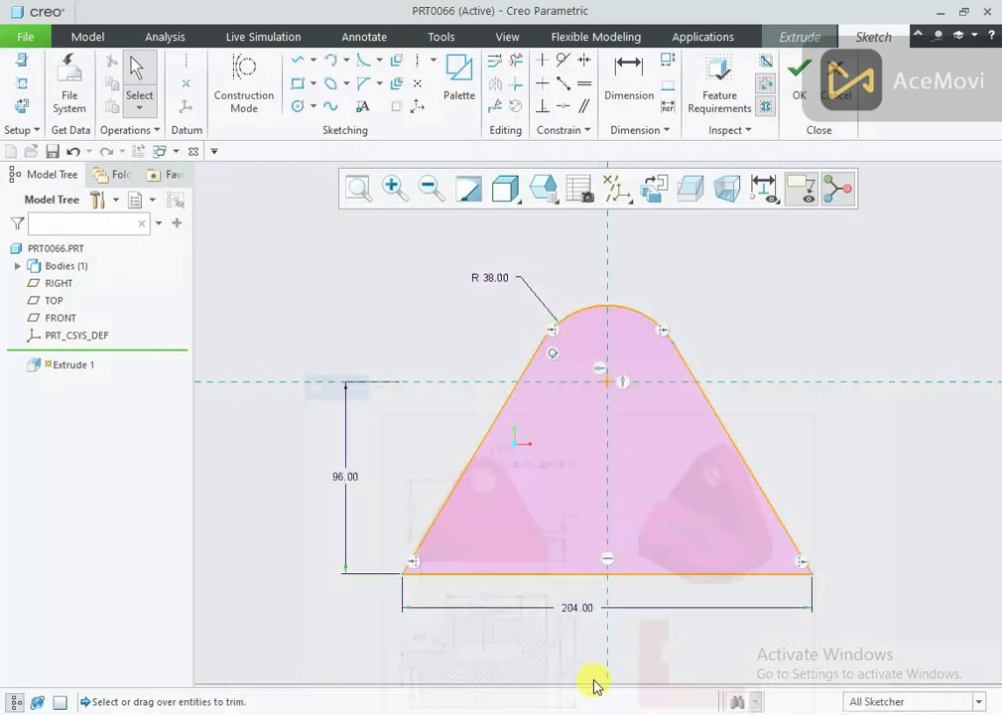
key("alt+Tab")
middle_click_drag(644, 407, 591, 396)
key("alt+Tab")
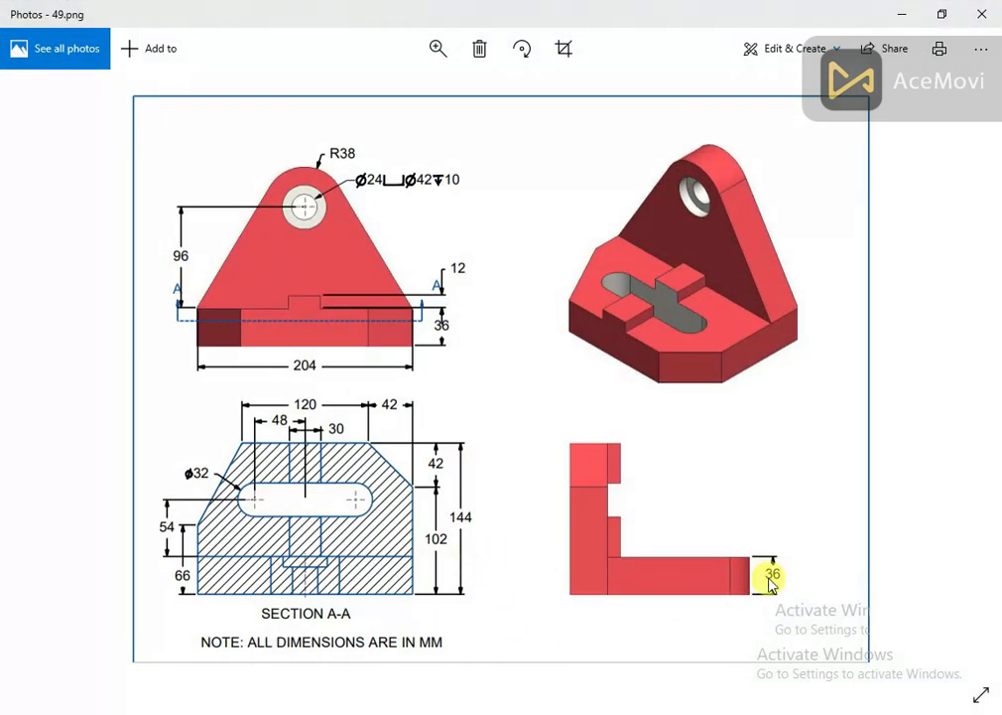
key("alt+Tab")
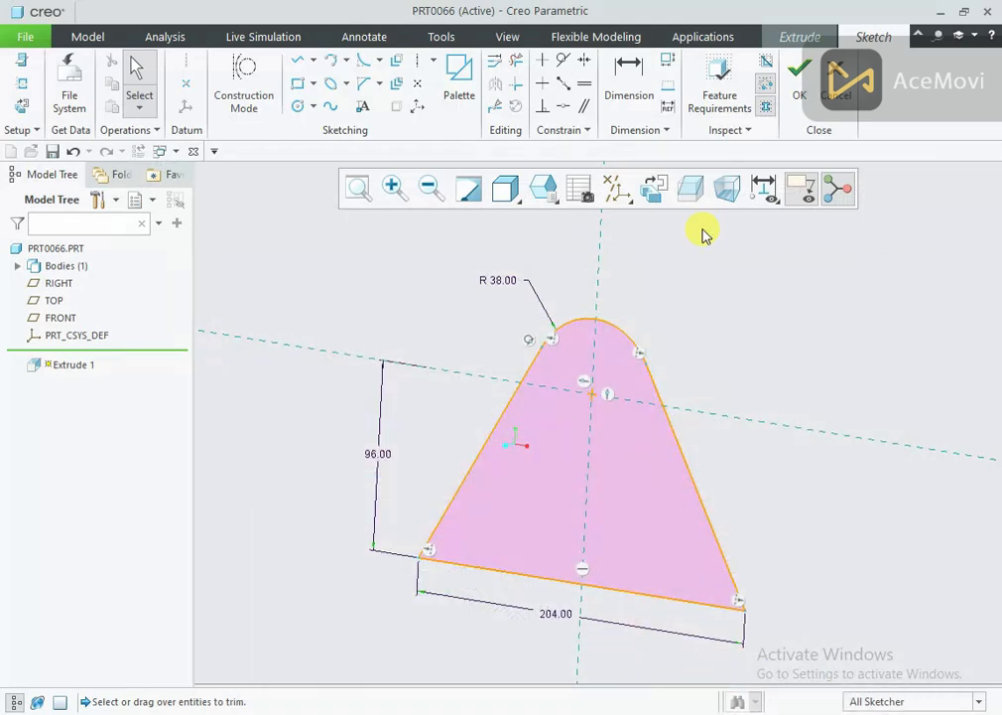
left_click(800, 79)
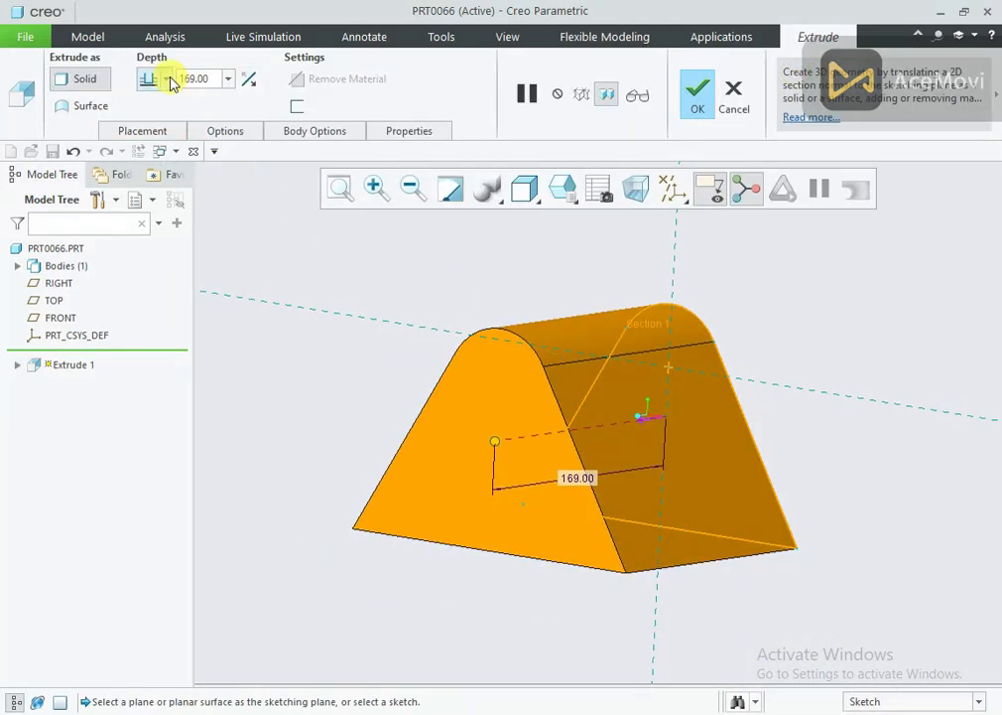
Extrude the rounded triangular profile 36 mm as a solid, symmetric about the sketch plane
left_click(170, 80)
left_click(152, 131)
left_click(214, 76)
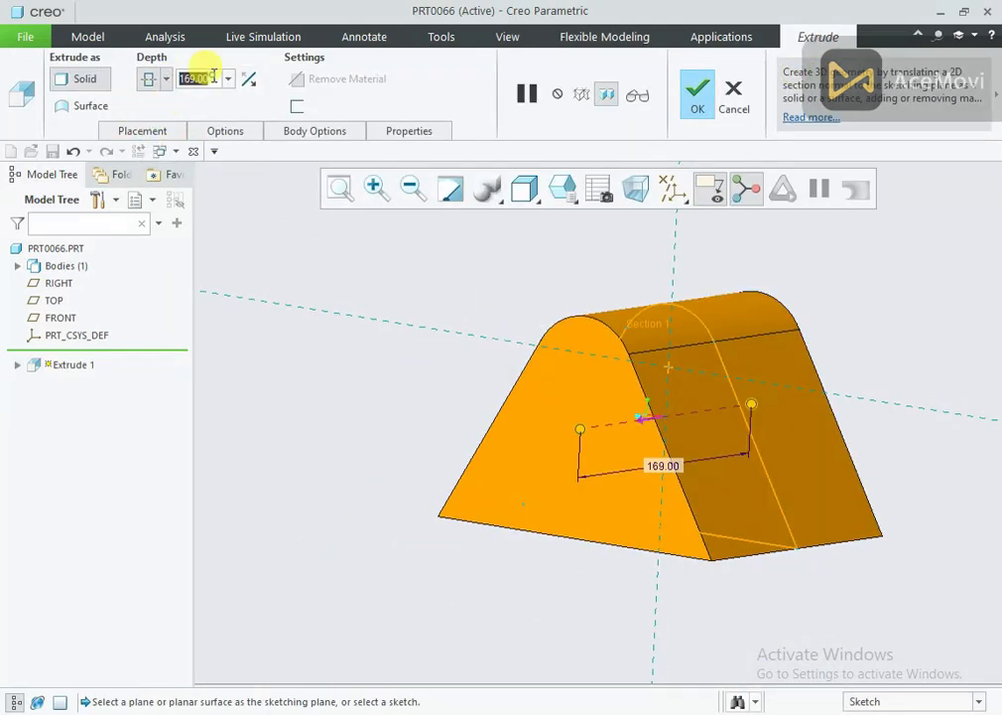
type("36")
key("Return")
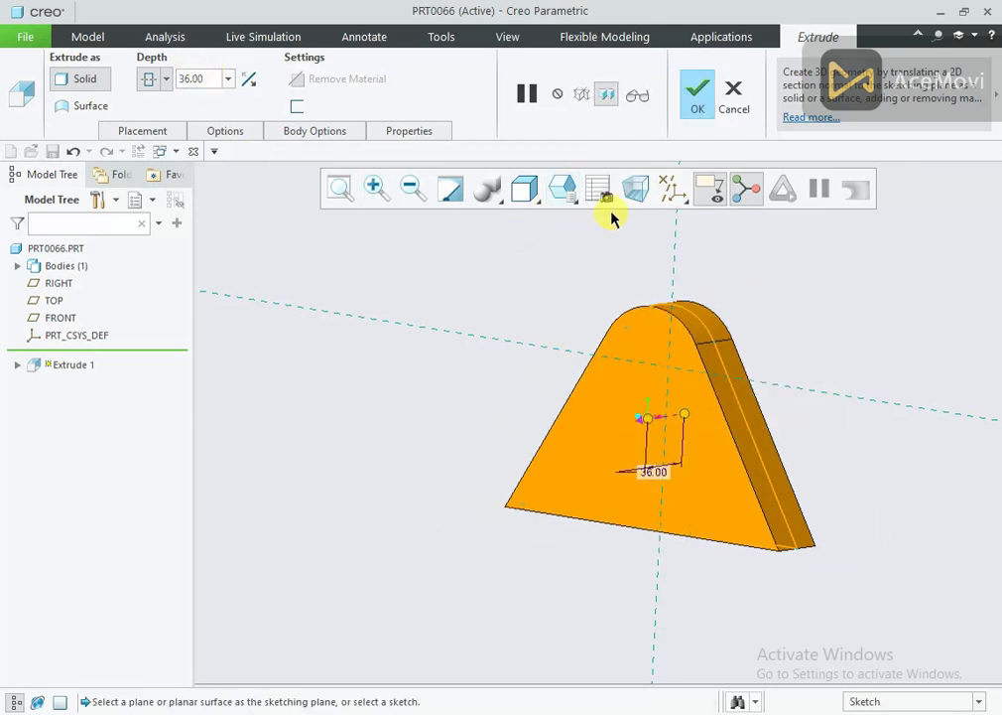
left_click(699, 103)
left_click(701, 229)
mouse_move(701, 229)
middle_mouse_down()
mouse_move(712, 239)
mouse_move(704, 242)
middle_mouse_up()
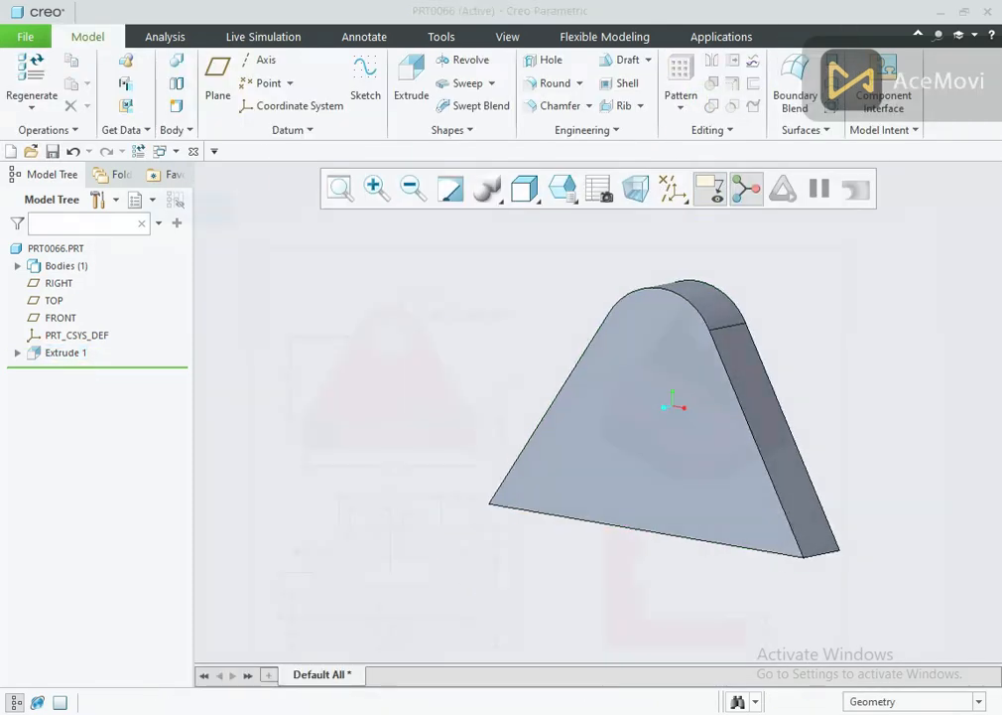
Consult the drawing and start an extrude sketch on the upright plate's bottom face, viewed square to the sketch plane
key("alt+Tab")
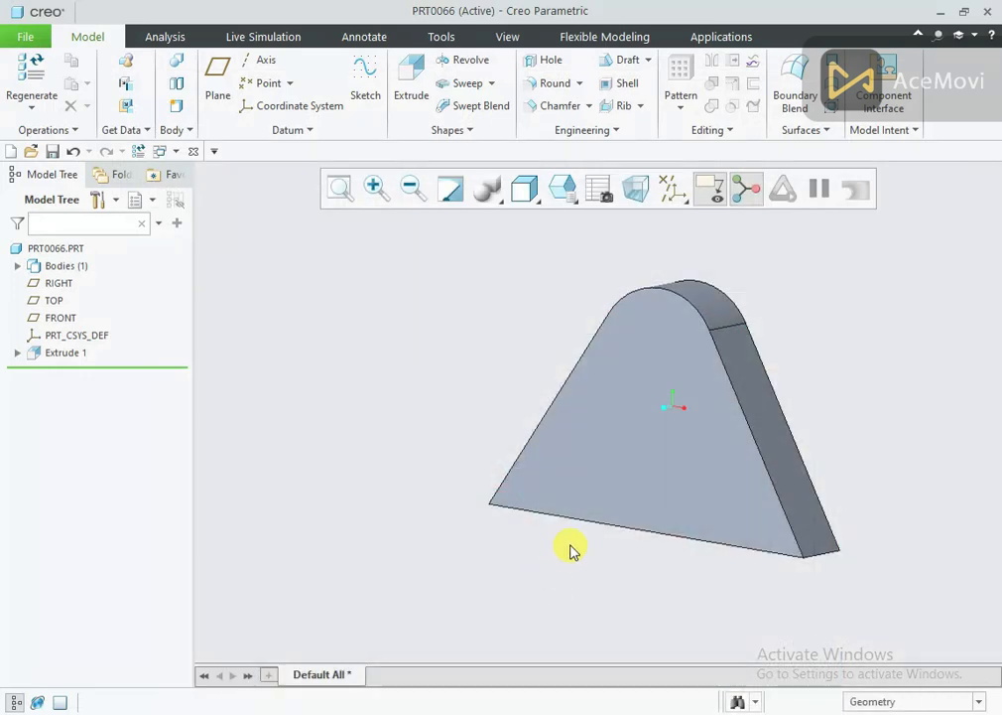
middle_click_drag(569, 548, 539, 455)
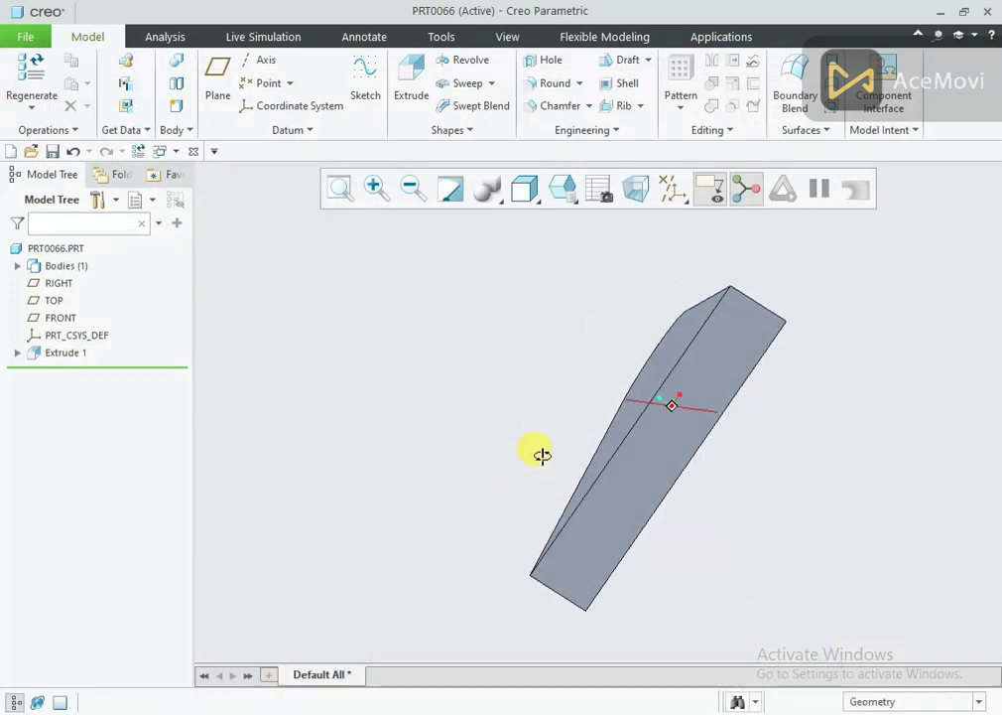
left_click(711, 386)
left_click(802, 332)
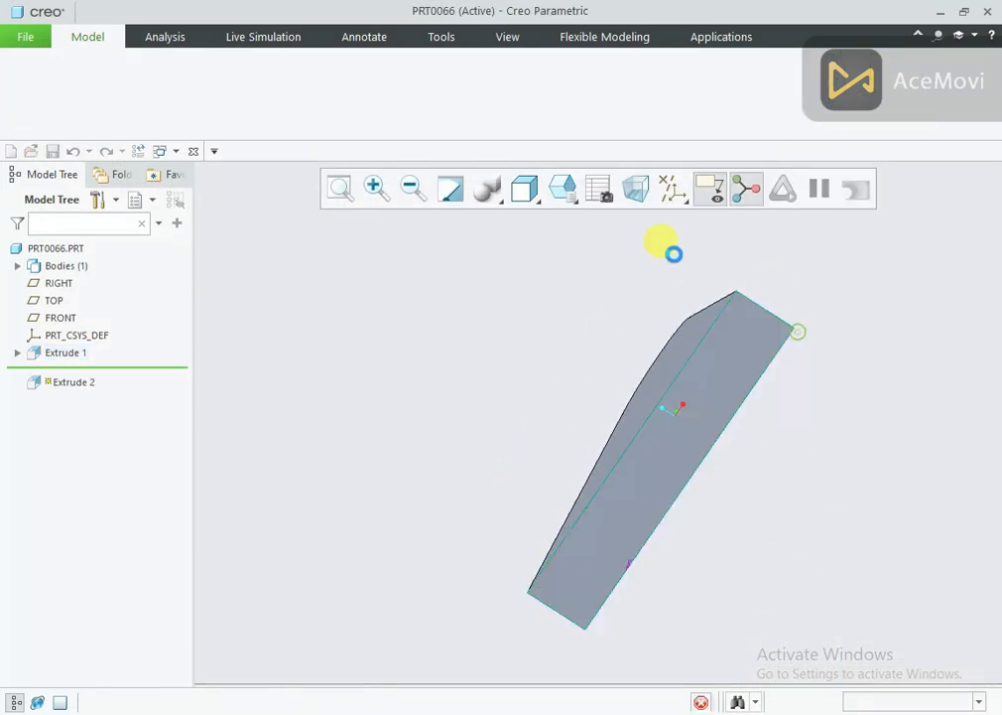
left_click(651, 192)
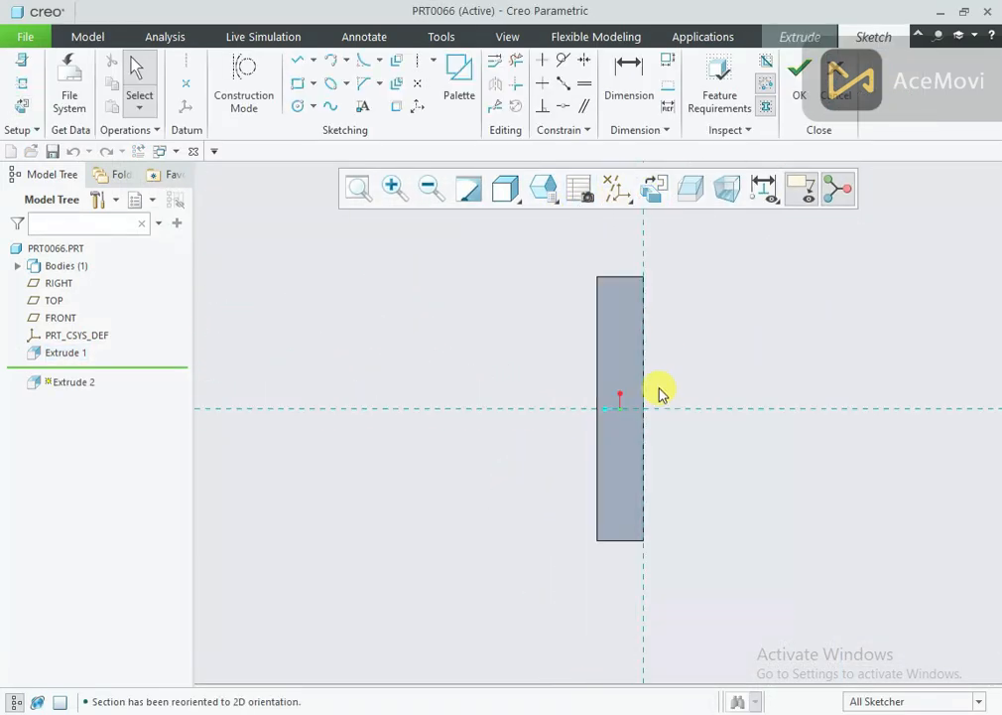
Draw a line chain from the plate's upper outer corner: a horizontal line, a slanted corner line and a vertical front line
right_click(316, 266)
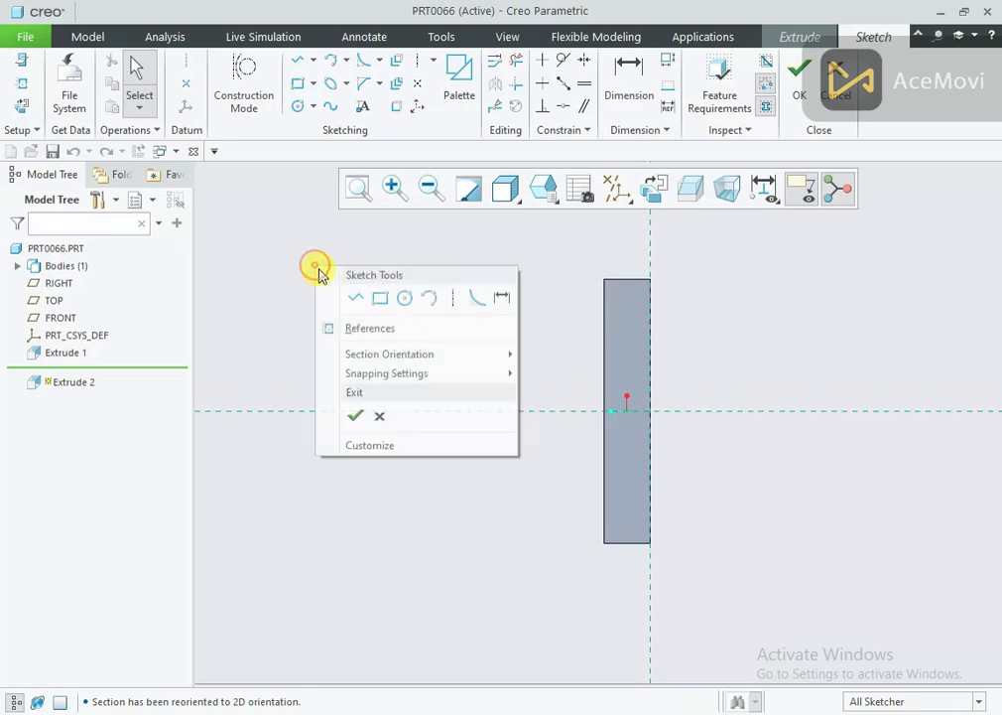
left_click(357, 298)
left_click(650, 279)
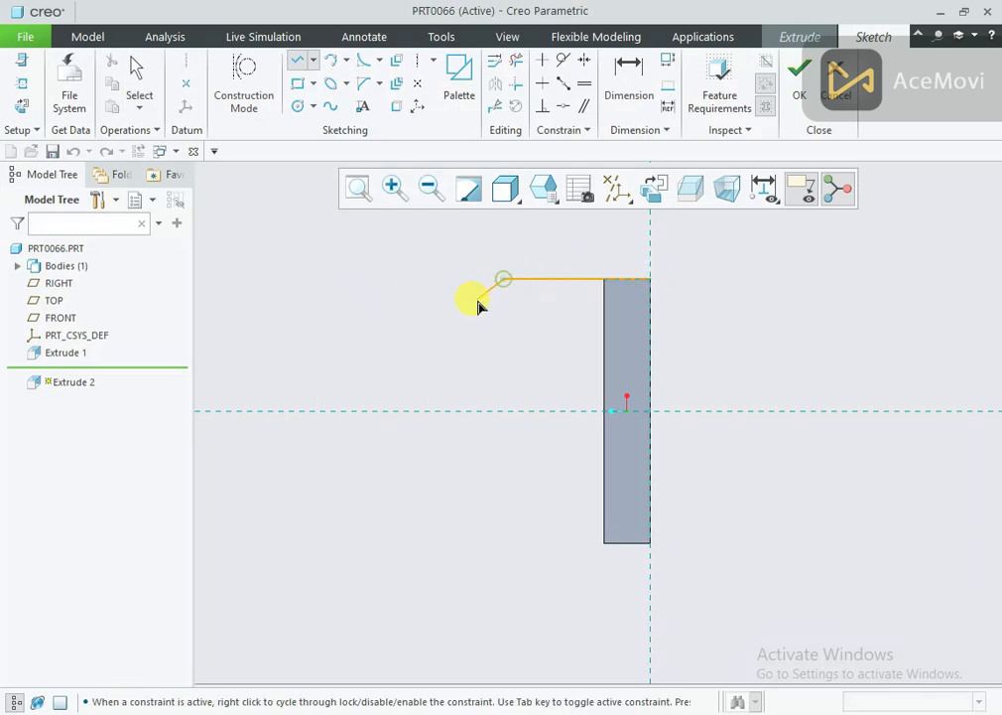
left_click(430, 346)
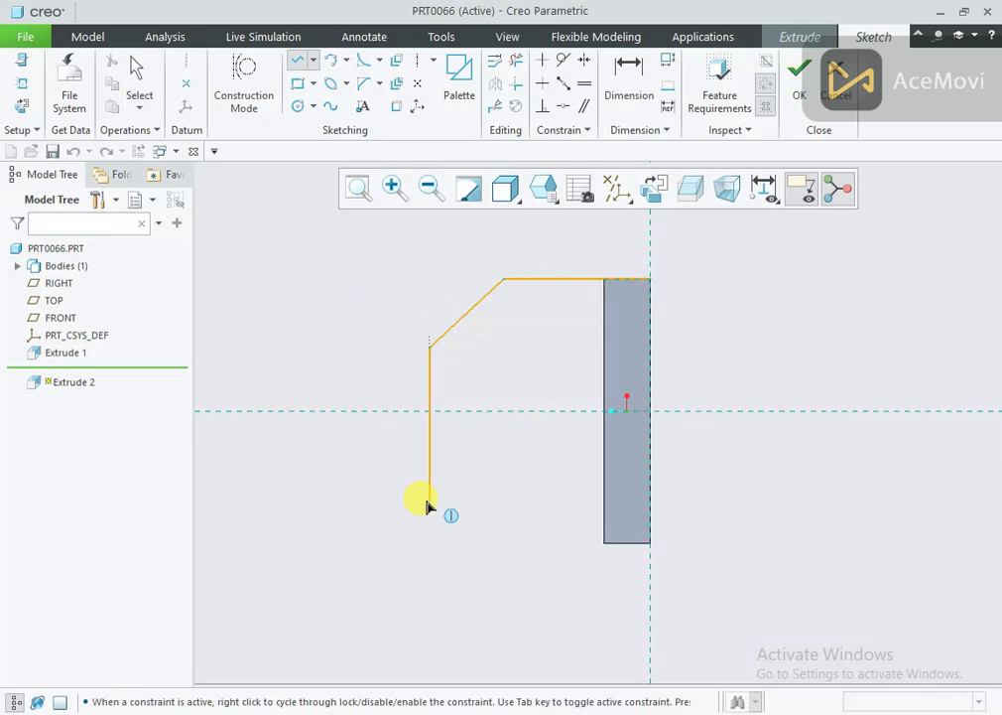
left_click(430, 471)
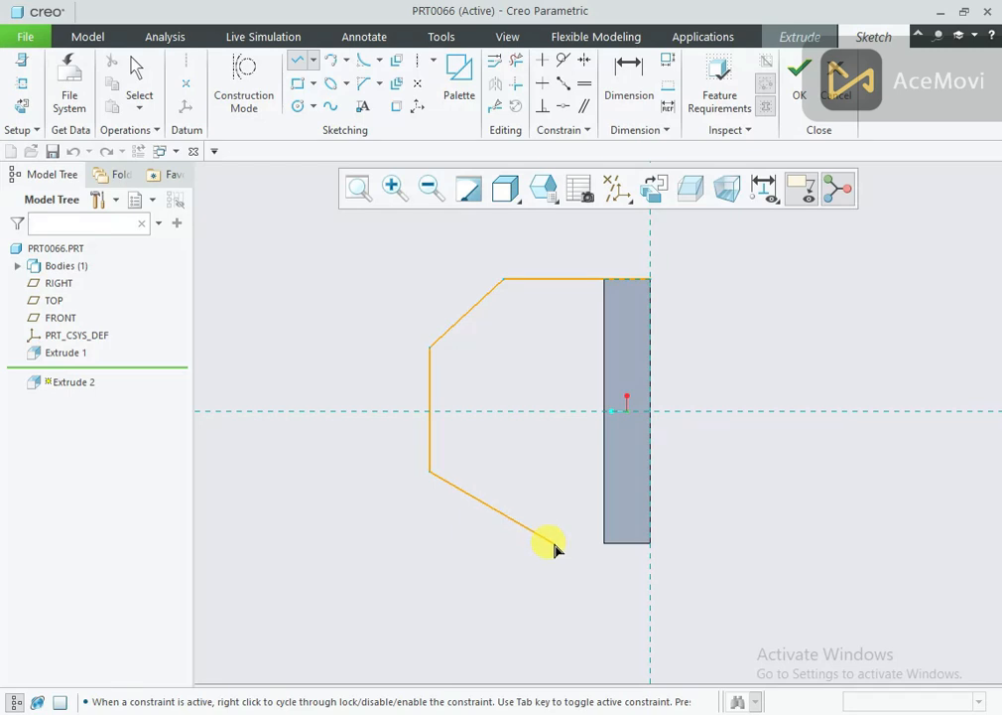
middle_click(523, 540)
Add the lower short edge of the plate's bottom face as a sketch reference
right_click(506, 501)
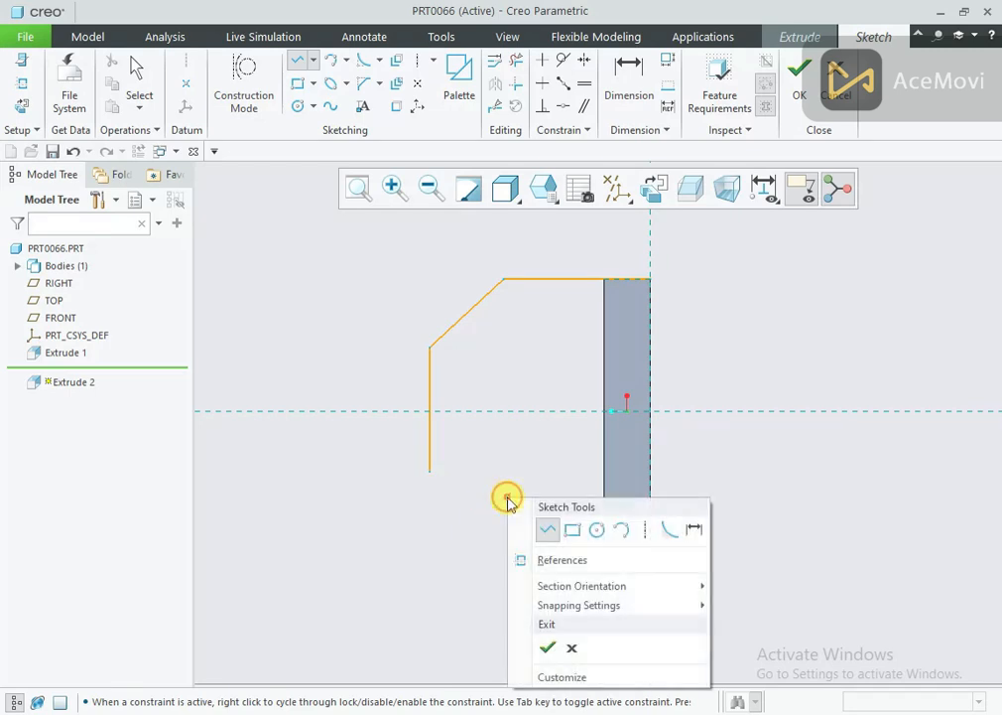
left_click(638, 531)
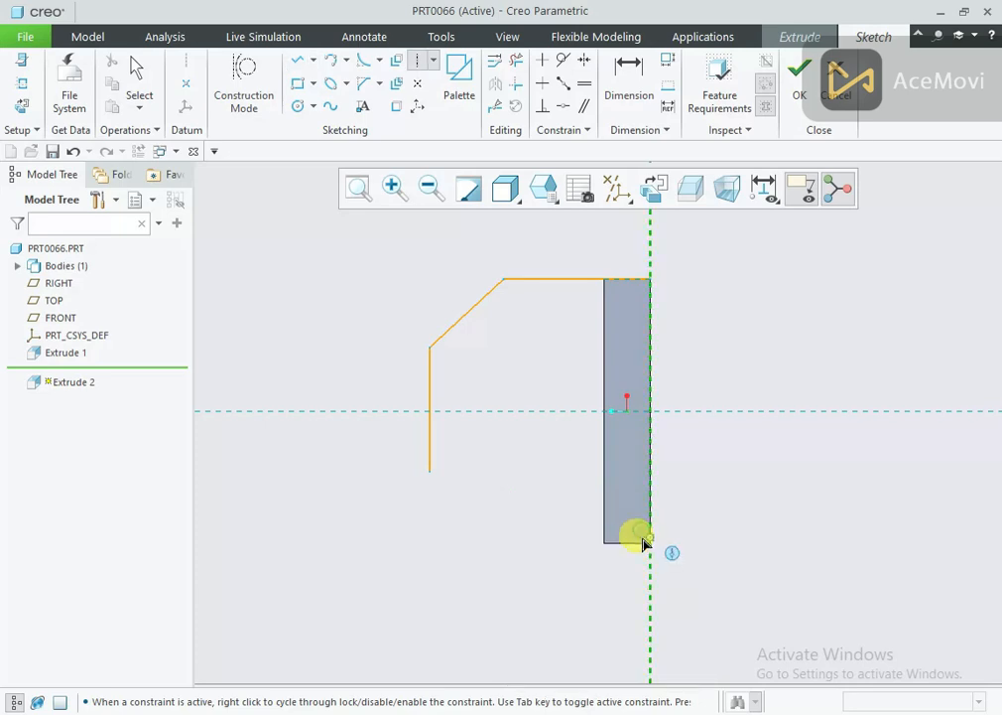
middle_click(582, 538)
right_click(526, 488)
left_click(580, 544)
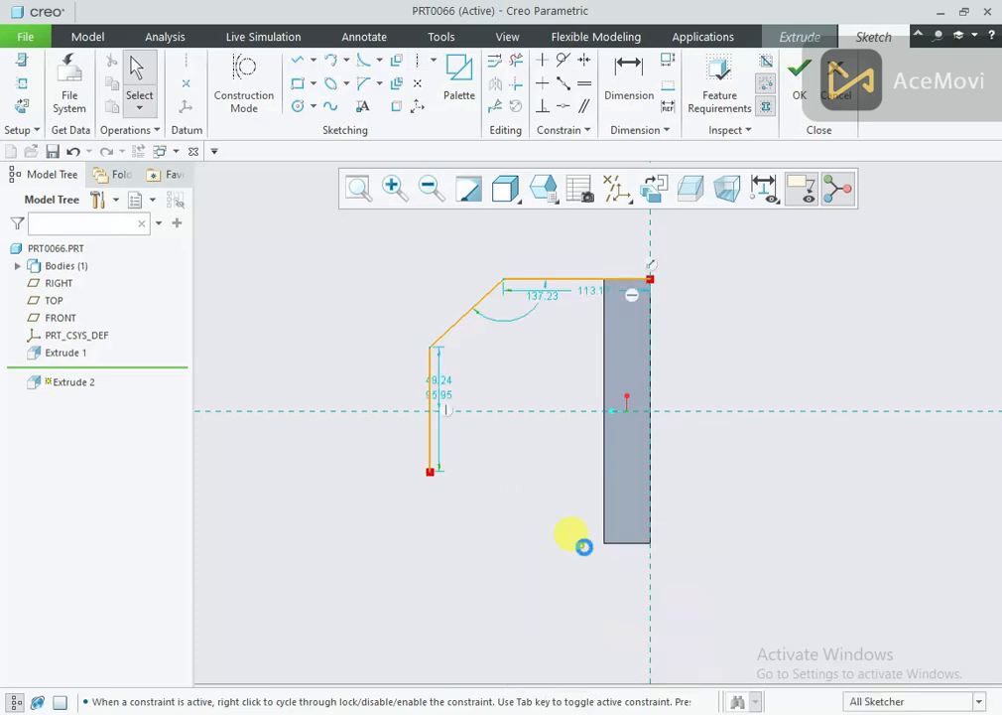
left_click(640, 544)
left_click(957, 282)
Close the base profile with a slanted line to the plate's lower inner corner and lines along its short and long edges
right_click(294, 354)
left_click(327, 387)
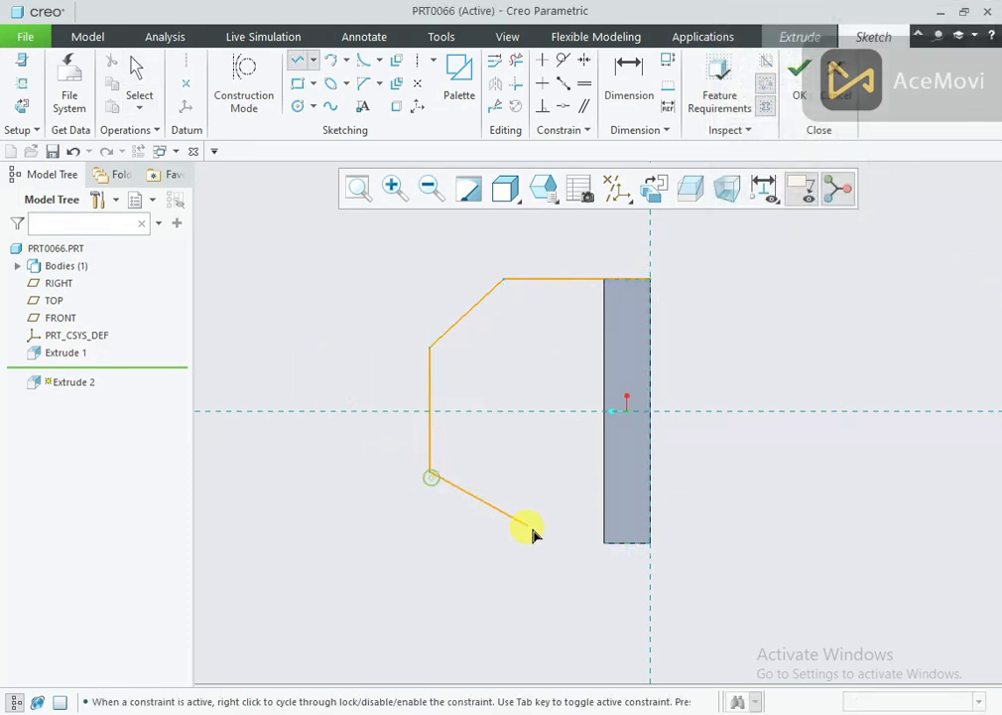
left_click(606, 544)
left_click(651, 544)
left_click(649, 277)
middle_click(637, 351)
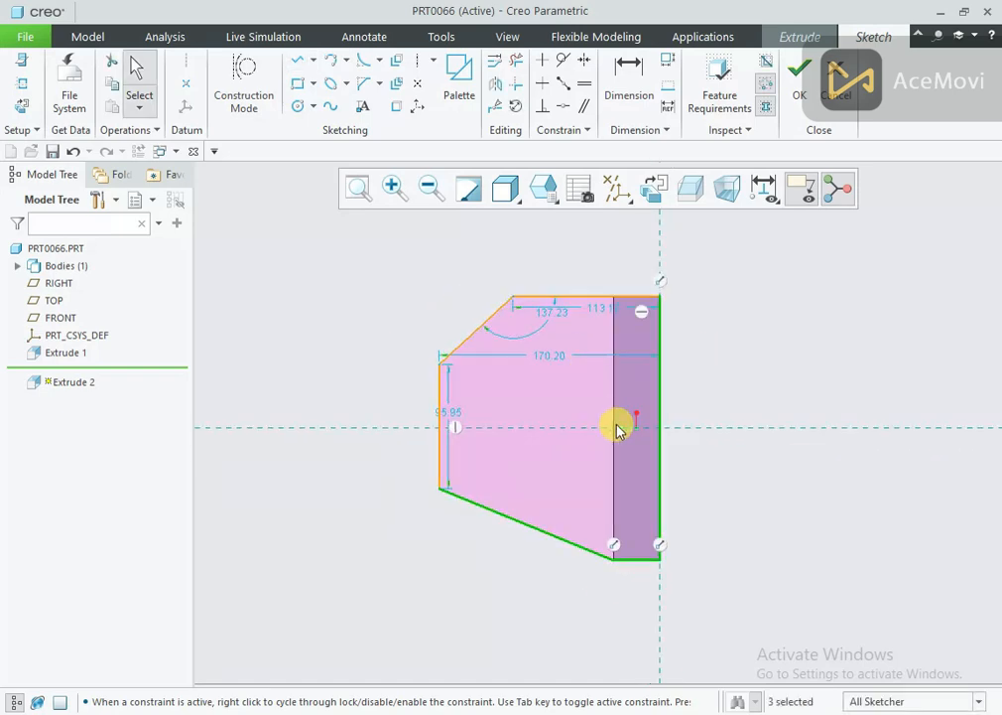
Move the two horizontal dimensions above the base profile and the front line's dimension outside it
left_click_drag(599, 314, 589, 257)
left_click_drag(545, 357, 541, 238)
left_click_drag(447, 414, 366, 402)
left_click(283, 324)
Dimension the horizontal width and the vertical height of the upper slanted corner line
right_click(291, 324)
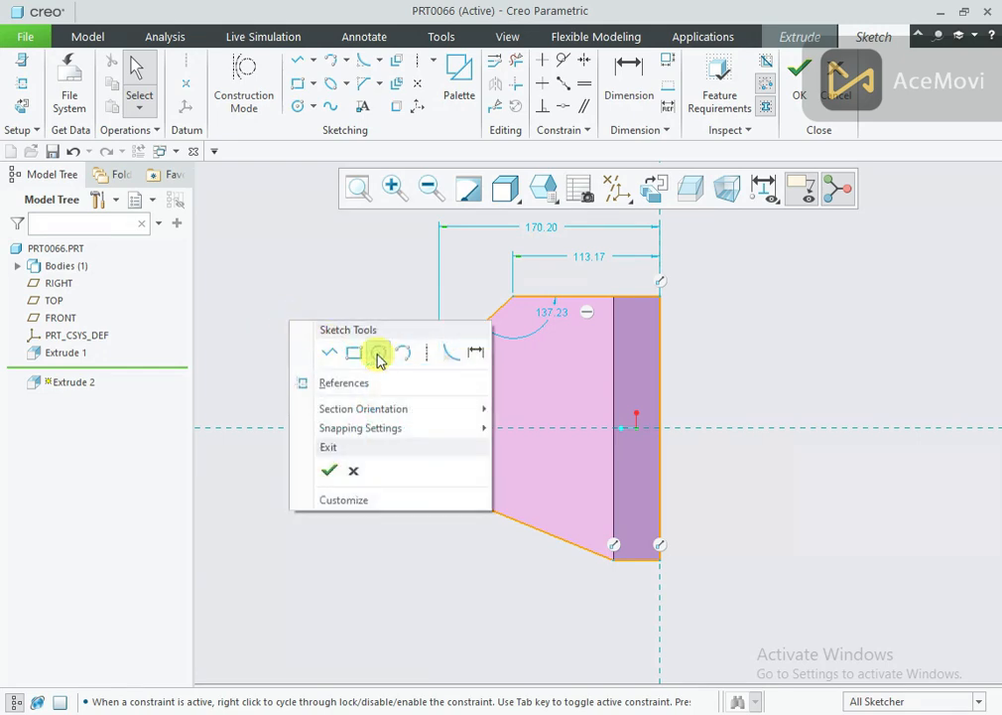
left_click(474, 352)
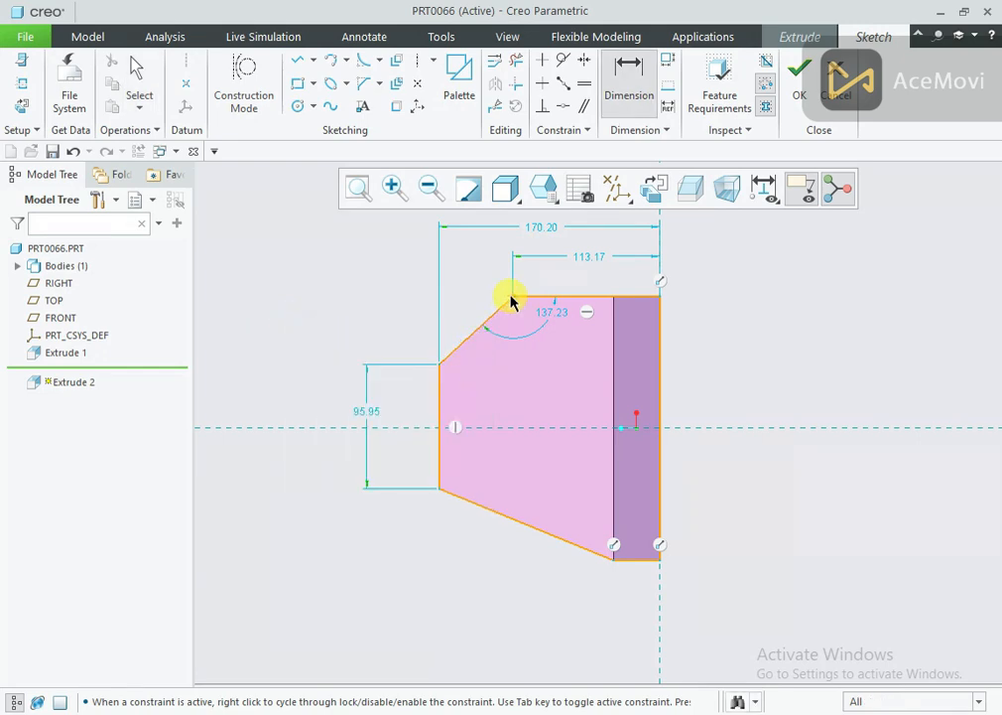
middle_click(469, 250)
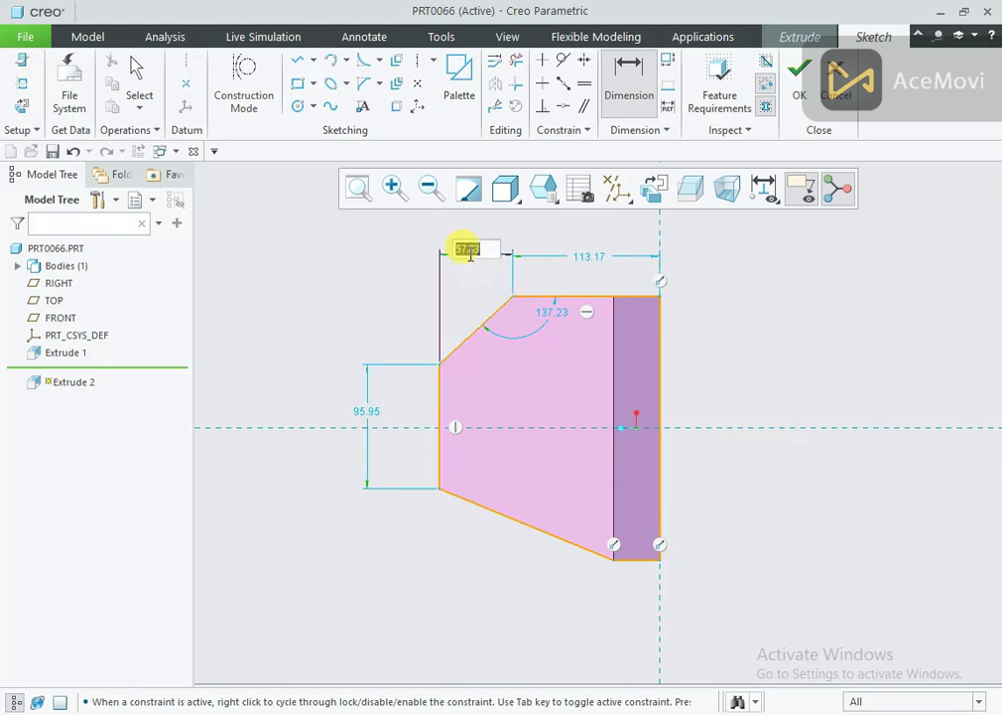
key("Return")
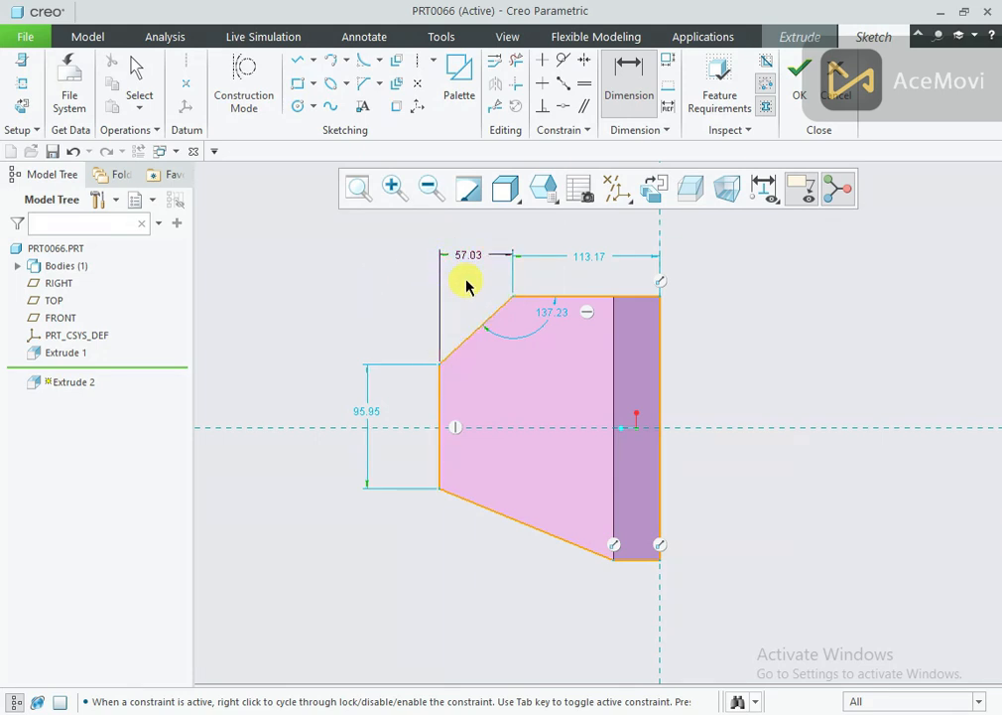
right_click(467, 286)
left_click(461, 282)
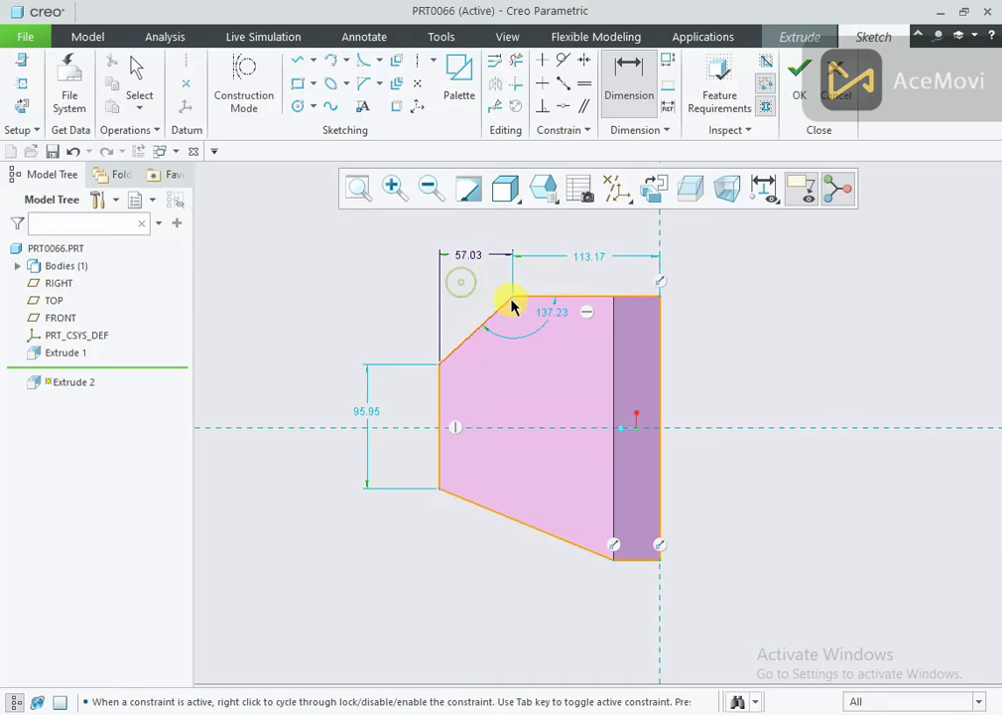
middle_click(365, 320)
key("Return")
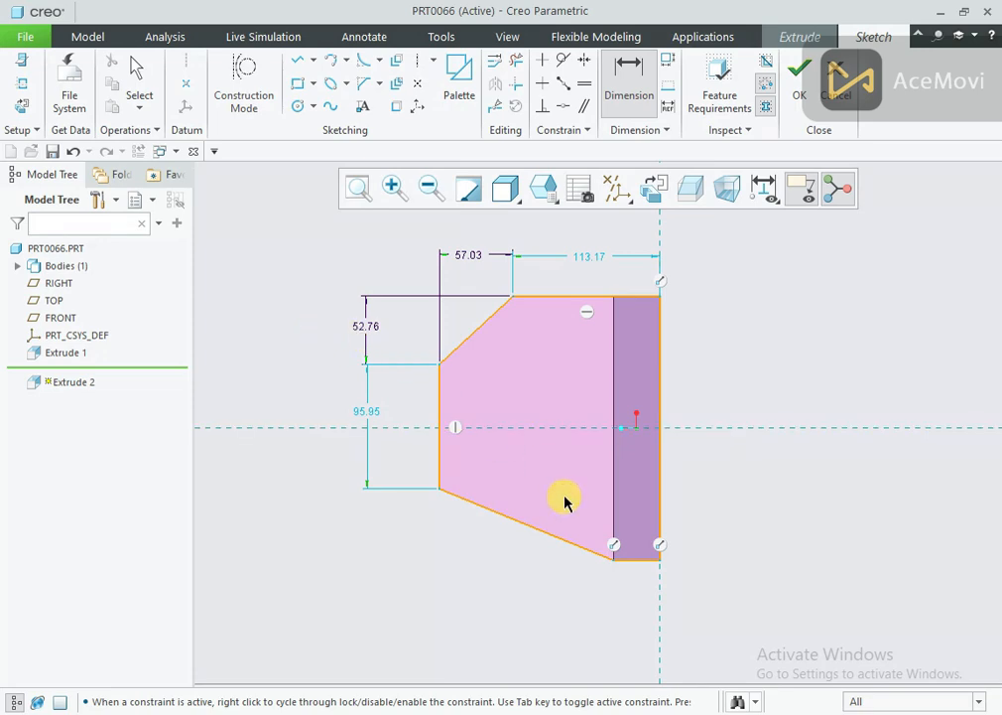
middle_click(486, 640)
Check the base dimensions in drawing 49.png and set the upper horizontal line's length to 102 mm
left_click(615, 713)
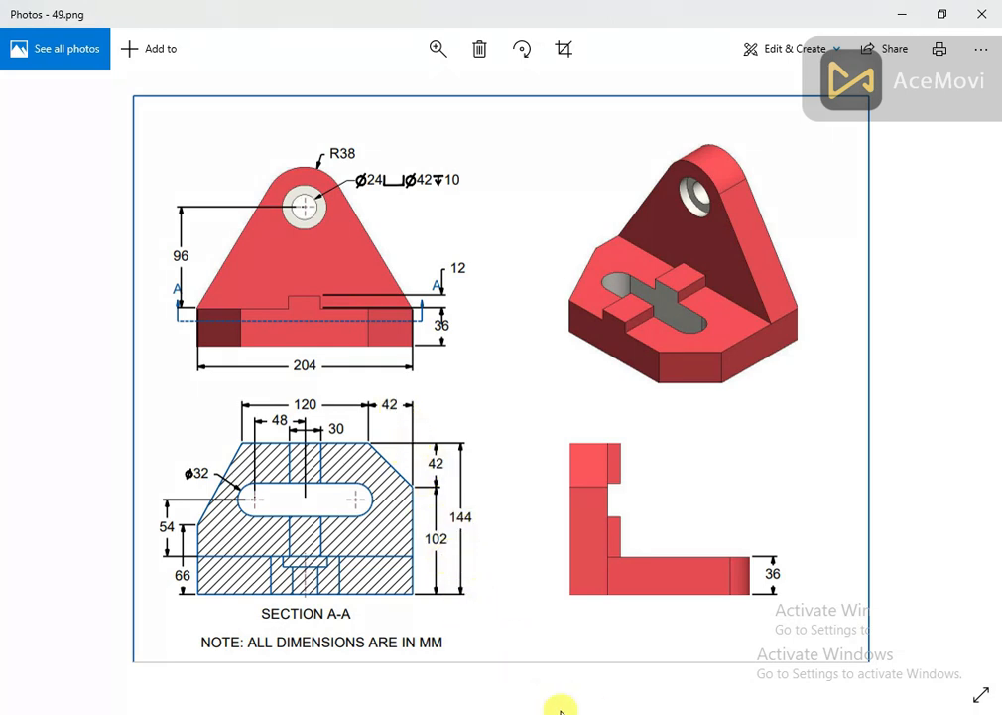
left_click(603, 712)
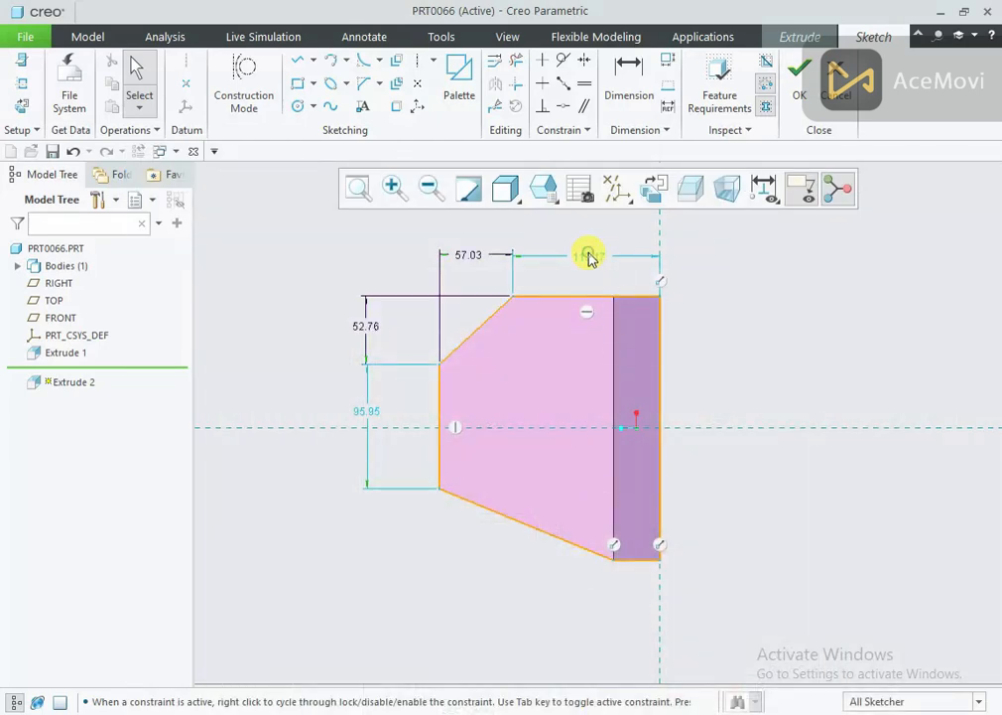
double_click(589, 257)
type("10")
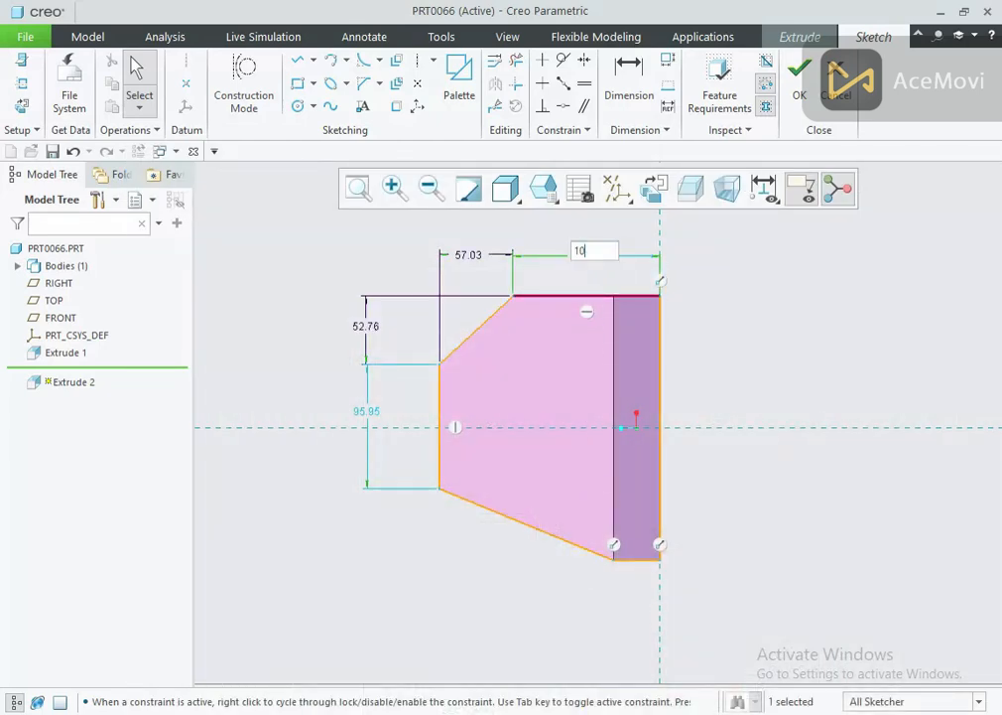
type("2")
key("Return")
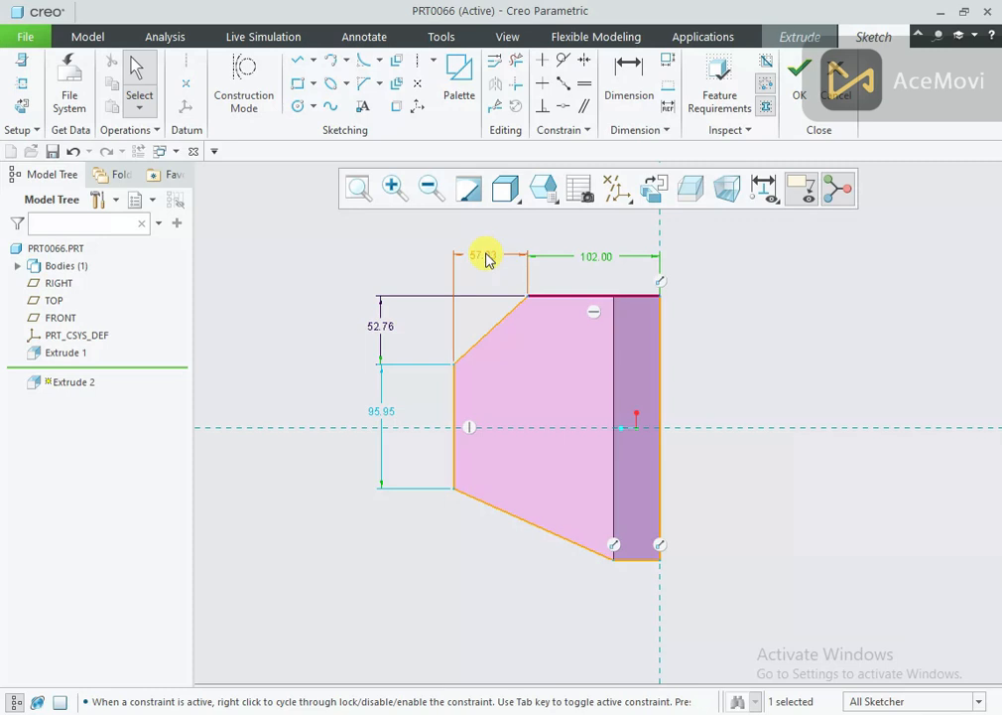
Set both the horizontal width and the vertical height of the upper slanted corner to 42 mm
double_click(483, 256)
type("42")
key("Return")
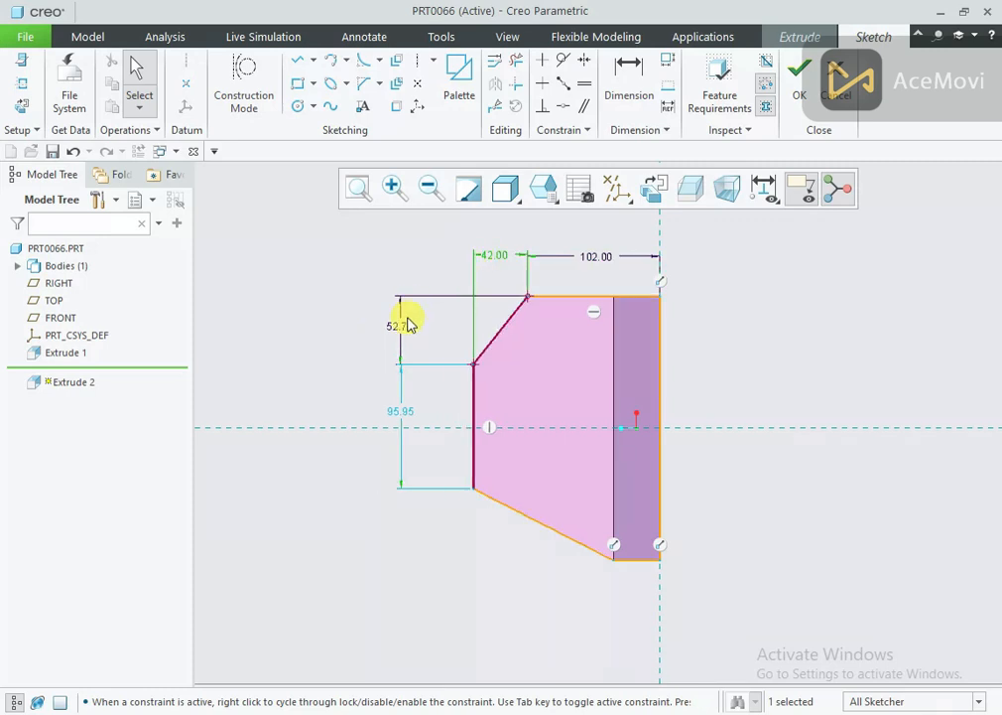
type("42")
key("Return")
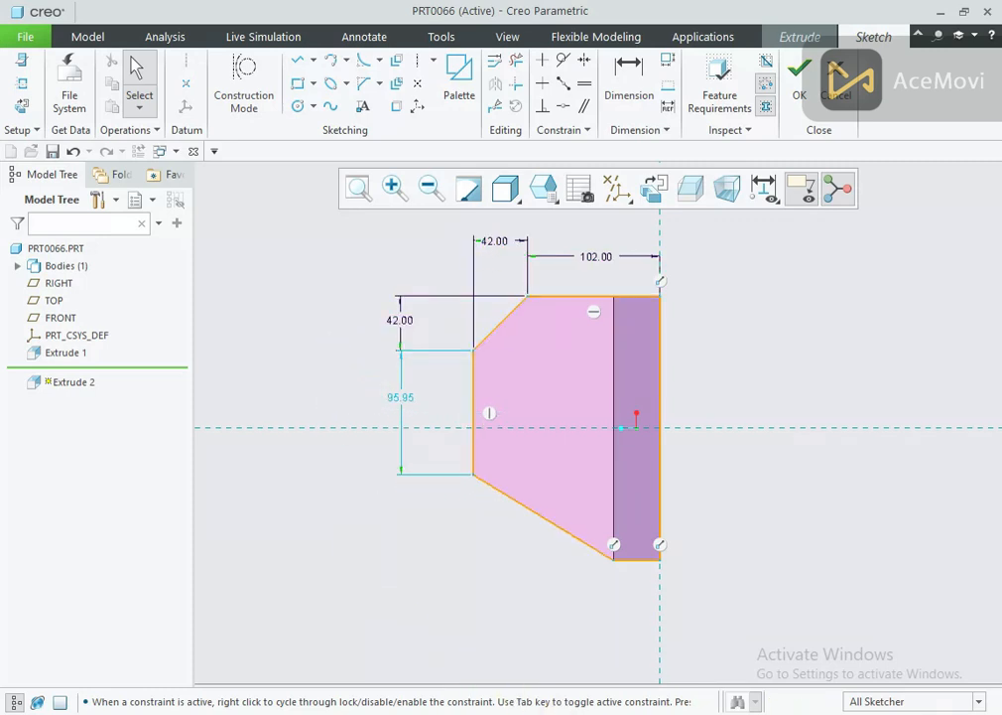
Check the base dimensions in drawing 49.png and set the front vertical line's length to 120 mm
key("alt+Tab")
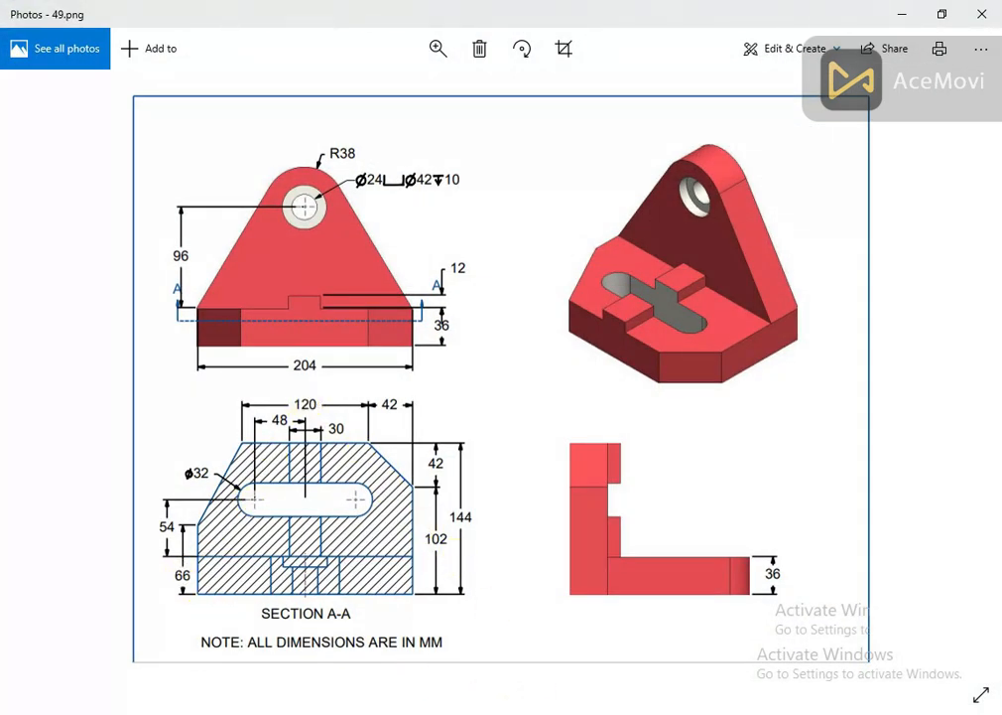
key("alt+Tab")
double_click(401, 395)
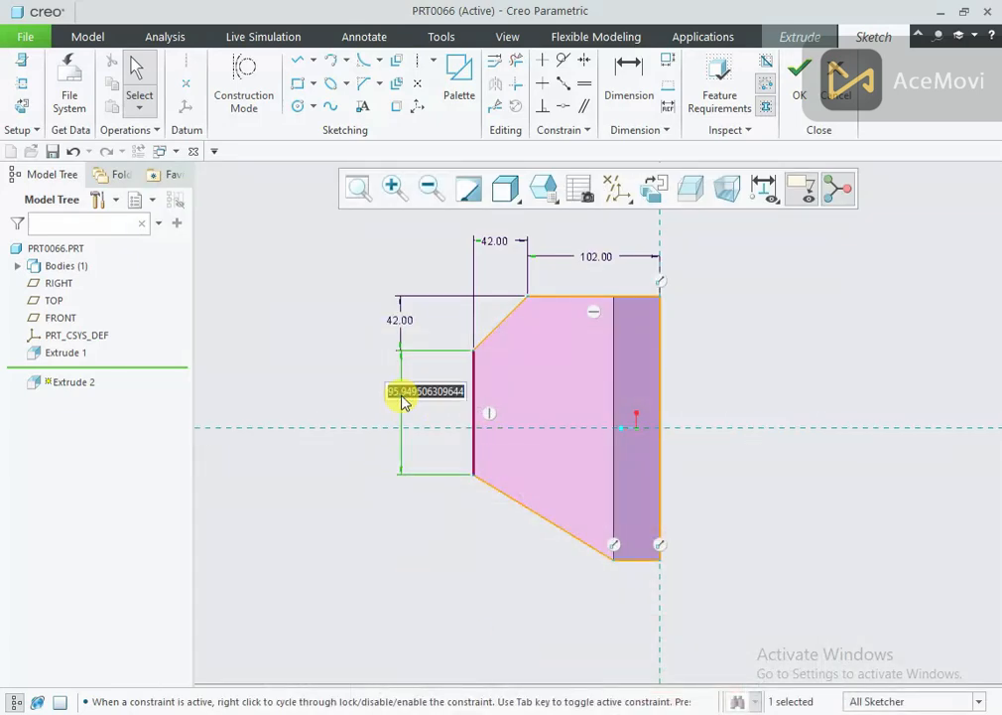
type("12")
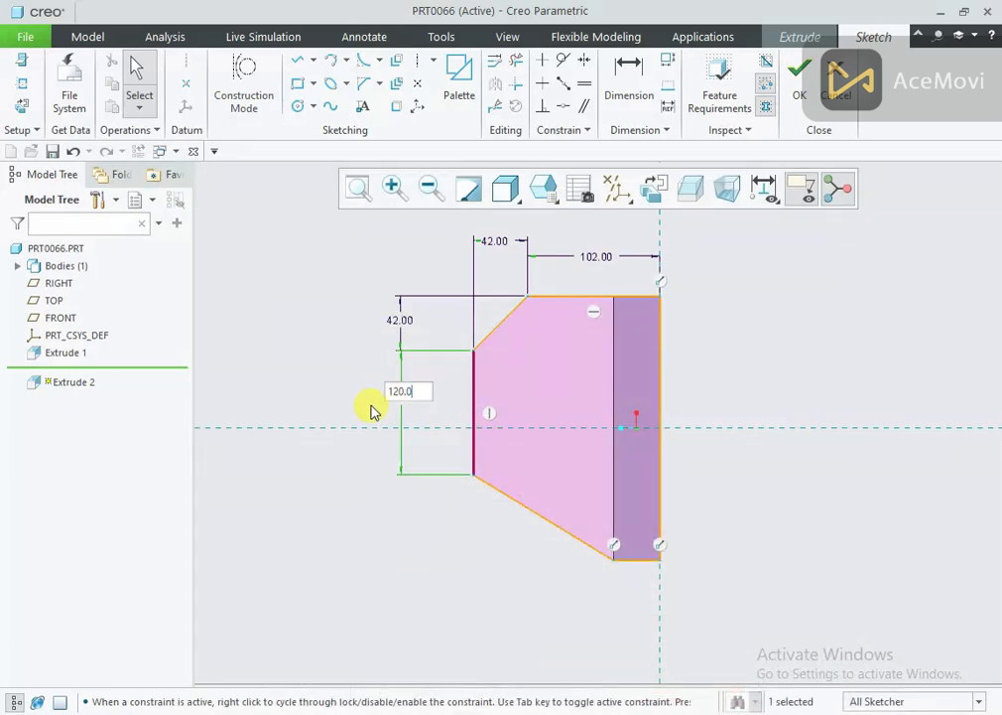
type("0.0")
key("Return")
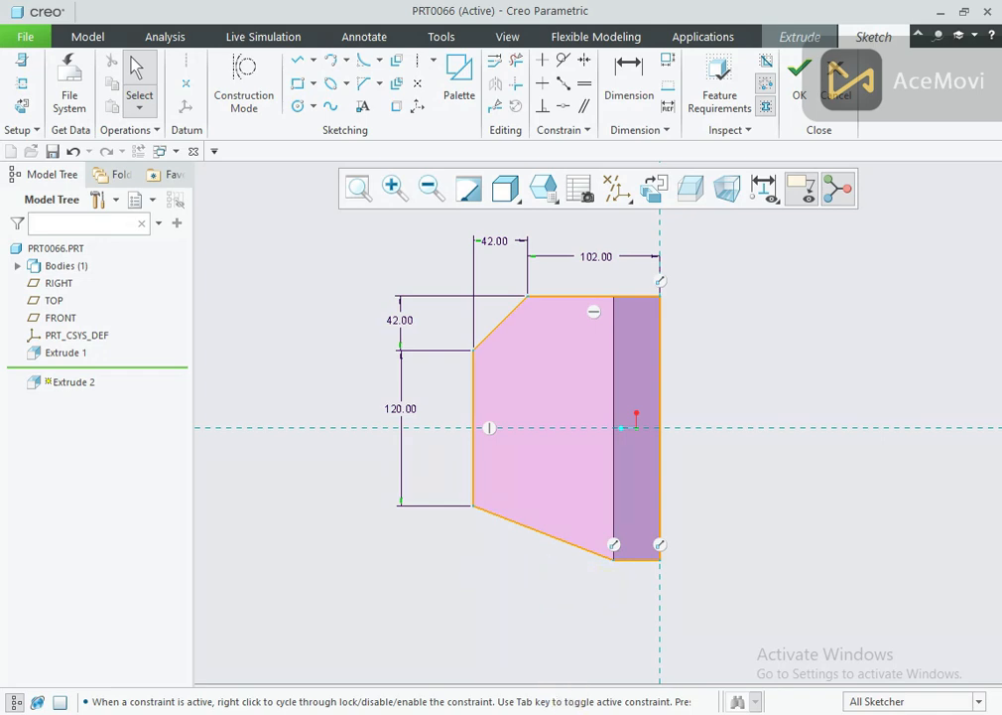
Check the base outline in drawing 49.png and delete the profile's lower slanted line and short lower horizontal line
key("alt+Tab")
key("alt+Tab")
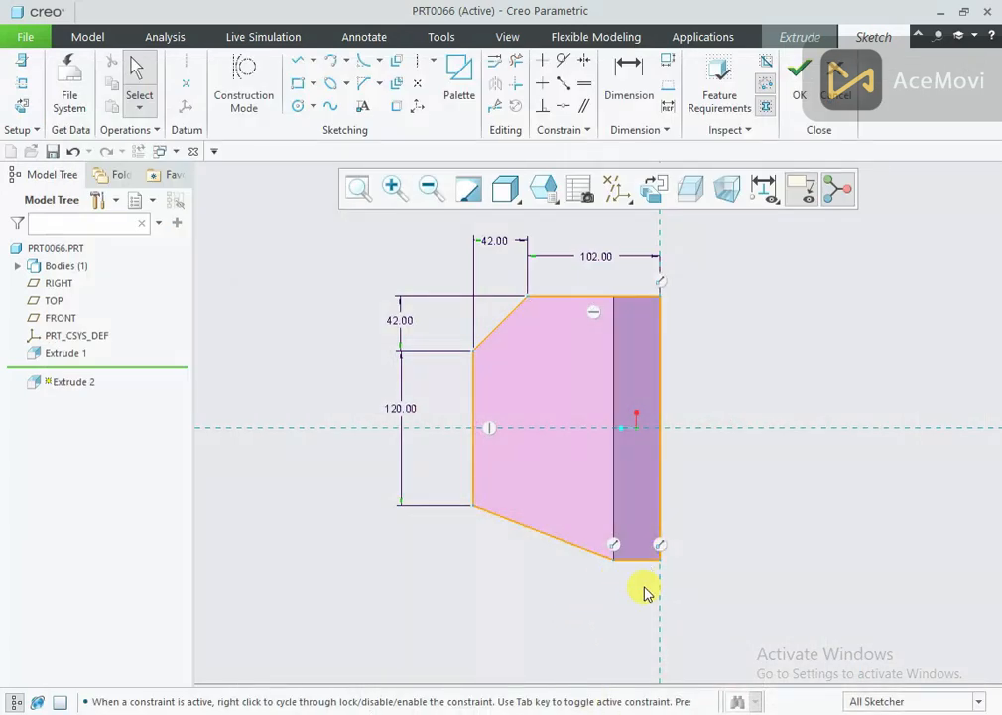
key("alt+Tab")
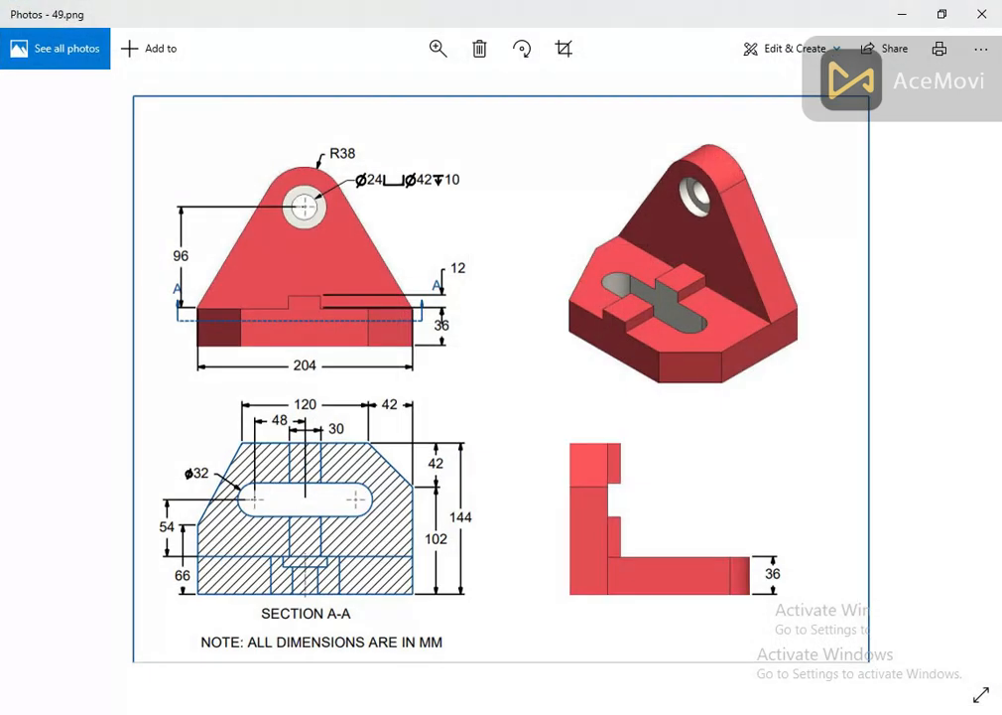
left_click(616, 711)
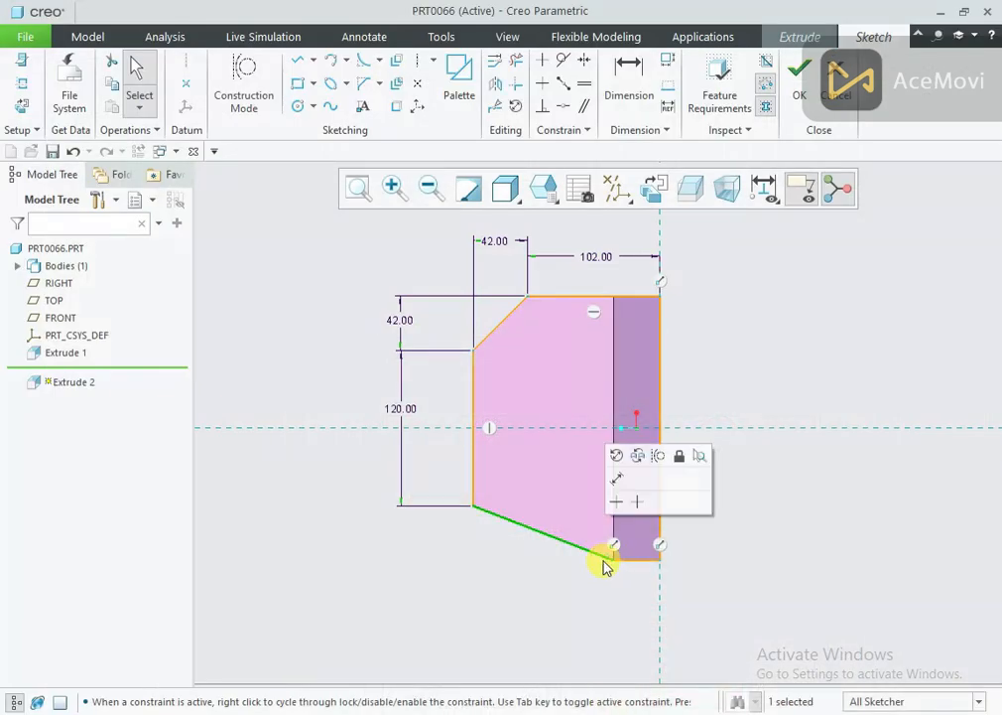
key("Delete")
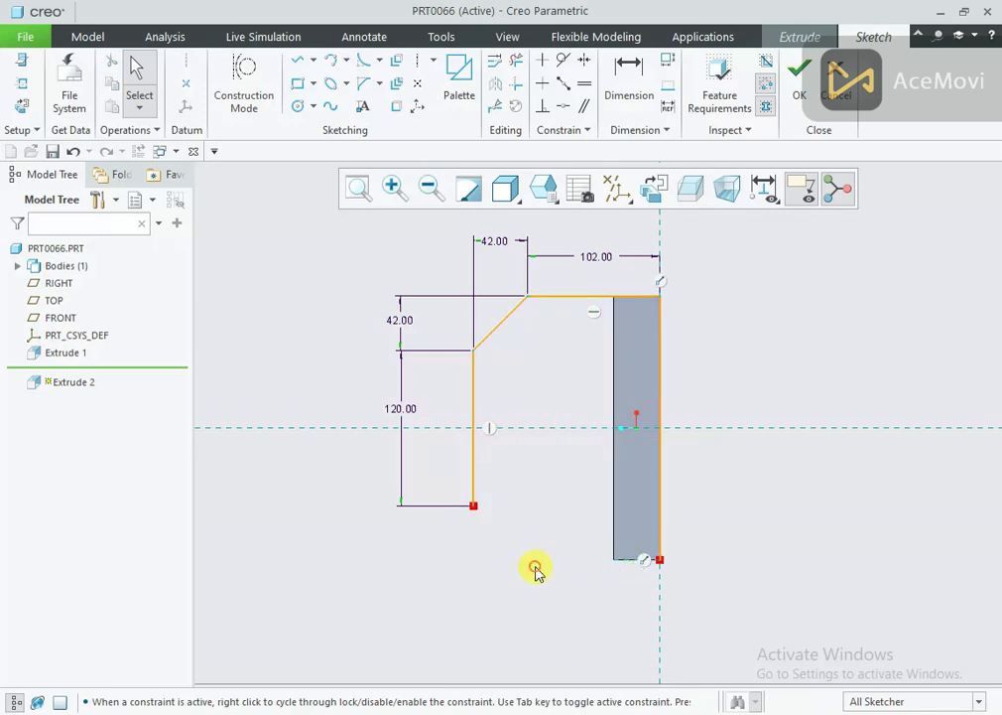
Redraw the lower edge from the plate's back corner as a horizontal line plus a slanted line closing at the front line's lower end
right_click(535, 568)
left_click(576, 408)
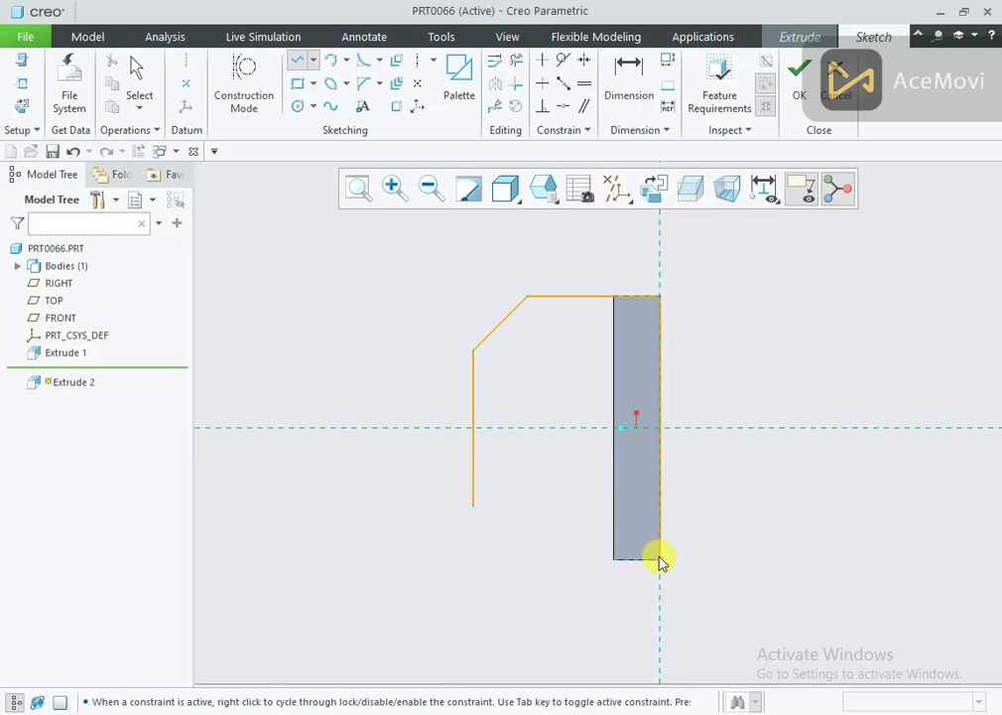
left_click(459, 548)
middle_click(459, 551)
Set the lower horizontal line's length to 66 mm, shift the upper corner's horizontal 42 mm dimension text outward, and compare with drawing 49.png
double_click(627, 575)
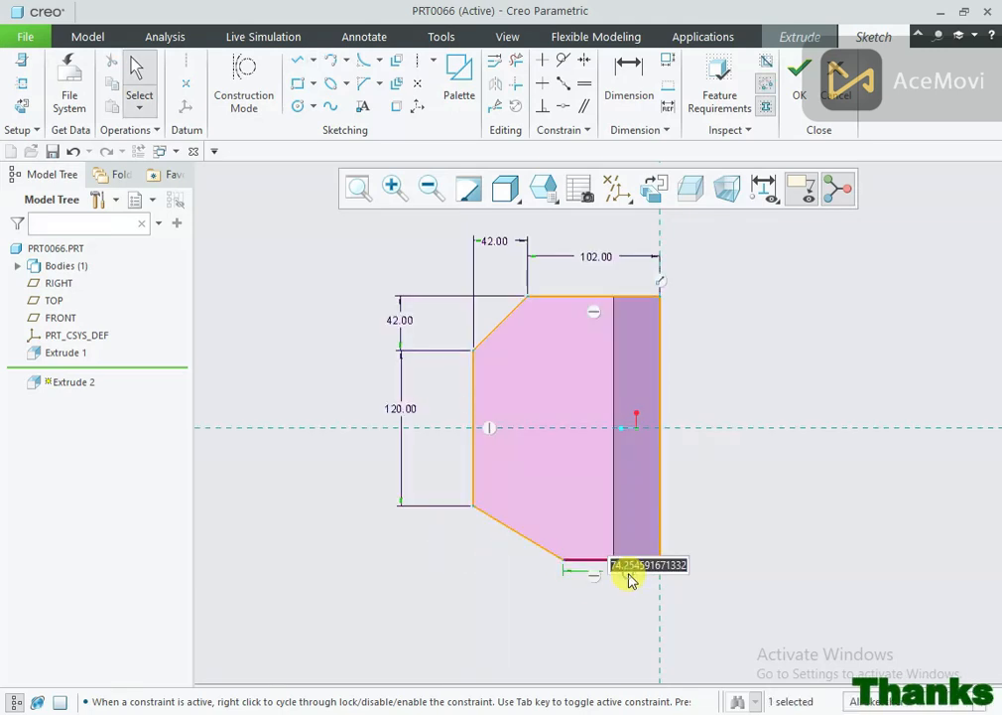
type("66")
key("Return")
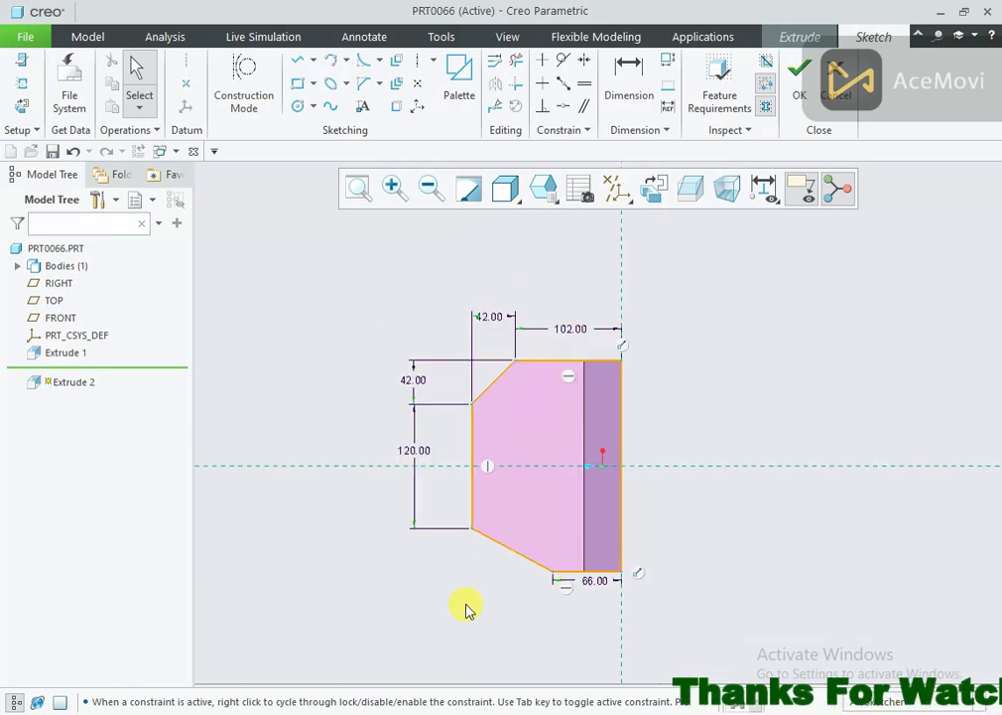
left_click_drag(498, 318, 375, 314)
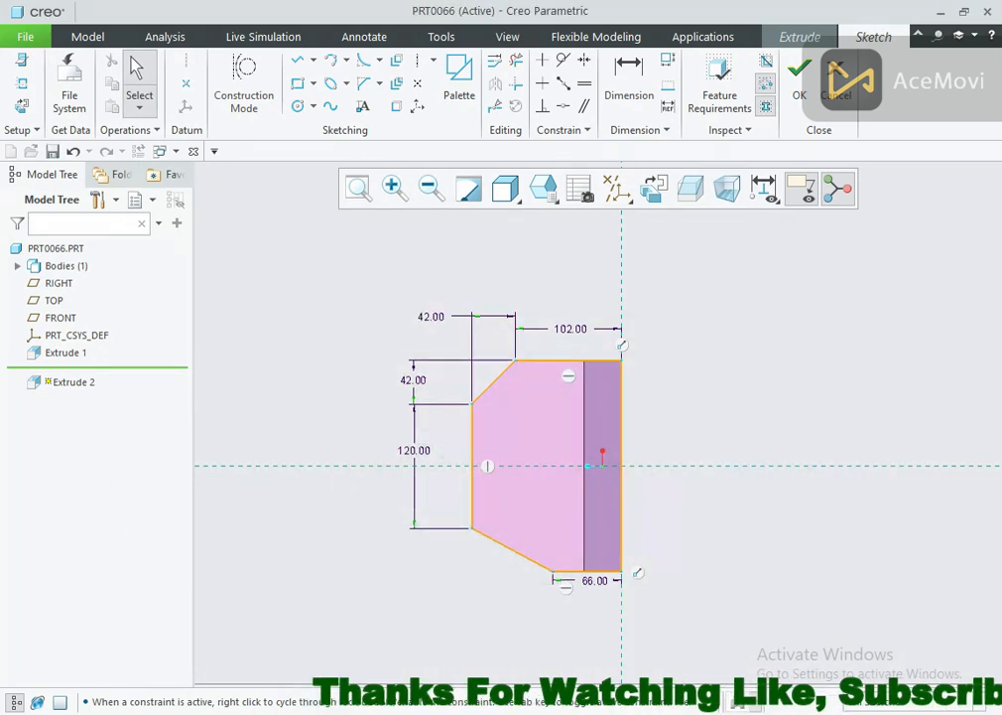
key("alt+Tab")
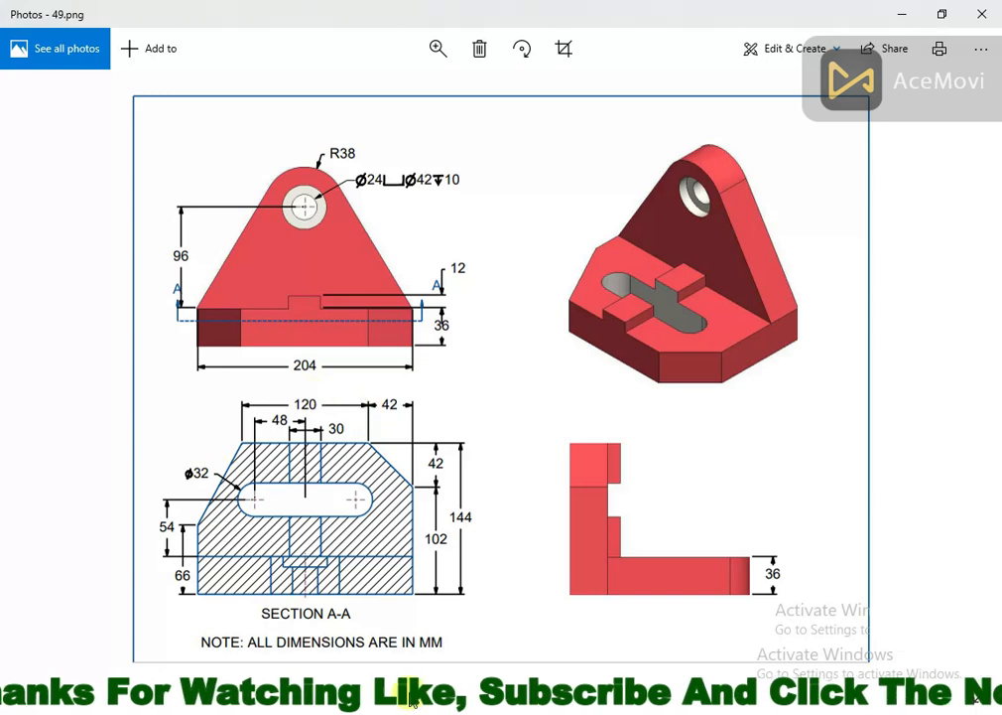
key("alt+Tab")
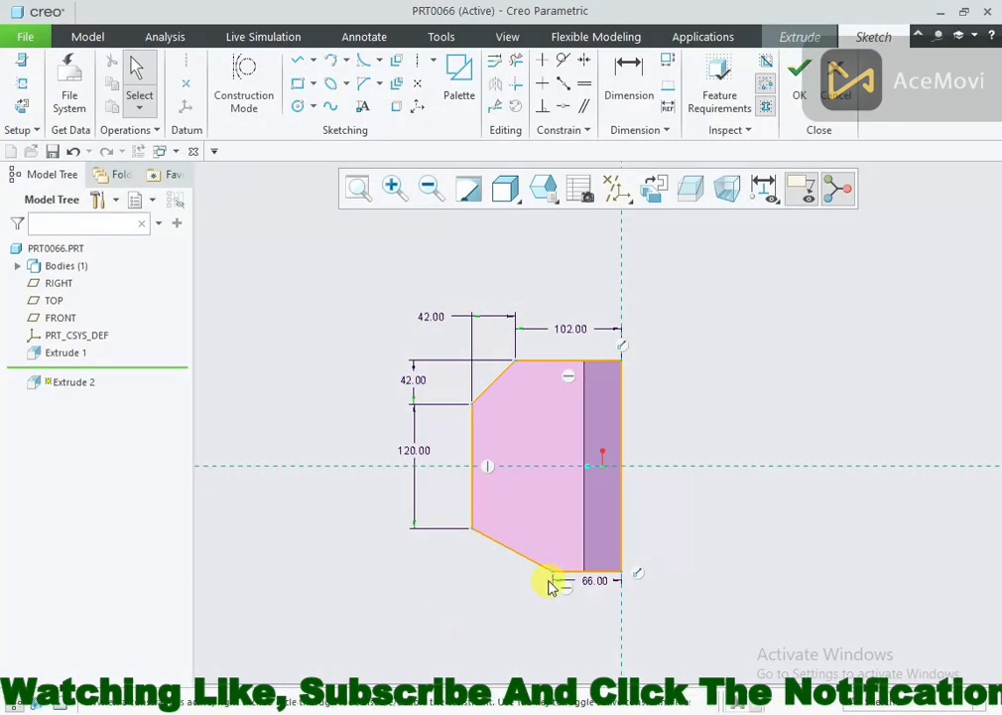
Finish the base sketch, flip the extrusion direction, and set its depth to 36 mm
mouse_move(654, 438)
middle_mouse_down()
mouse_move(788, 383)
mouse_move(776, 358)
mouse_move(839, 364)
mouse_move(773, 351)
mouse_move(818, 338)
mouse_move(706, 380)
mouse_move(724, 347)
middle_mouse_up()
left_click(814, 89)
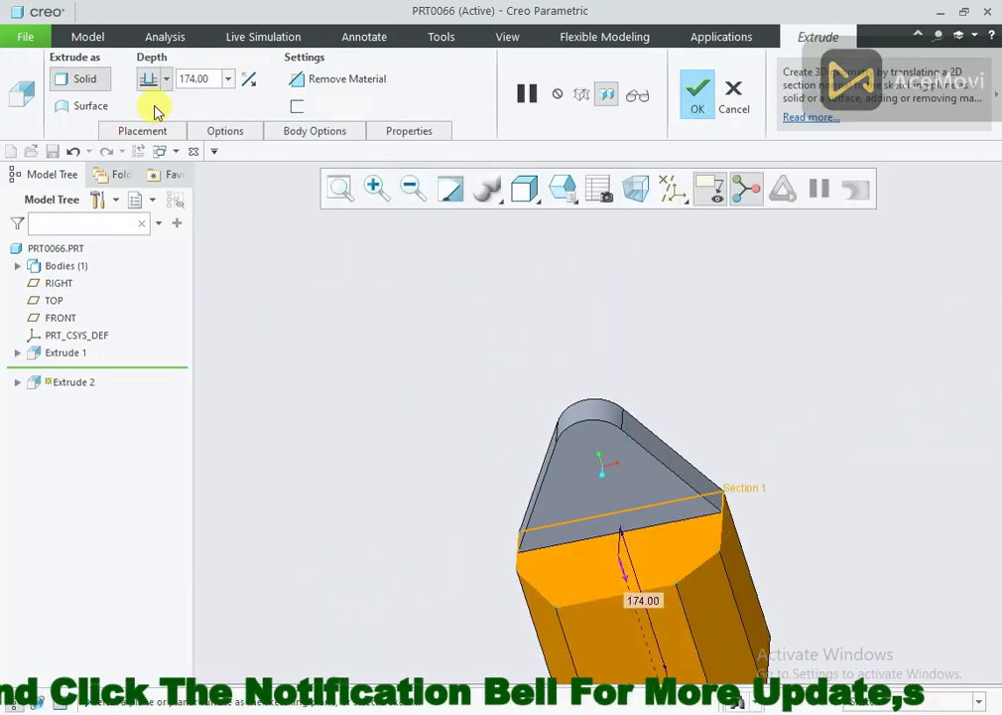
left_click(249, 84)
type("36")
key("Return")
Reverse the extrusion so the base extends downward from the upright plate's bottom face, and complete the feature
middle_click_drag(470, 441, 509, 506)
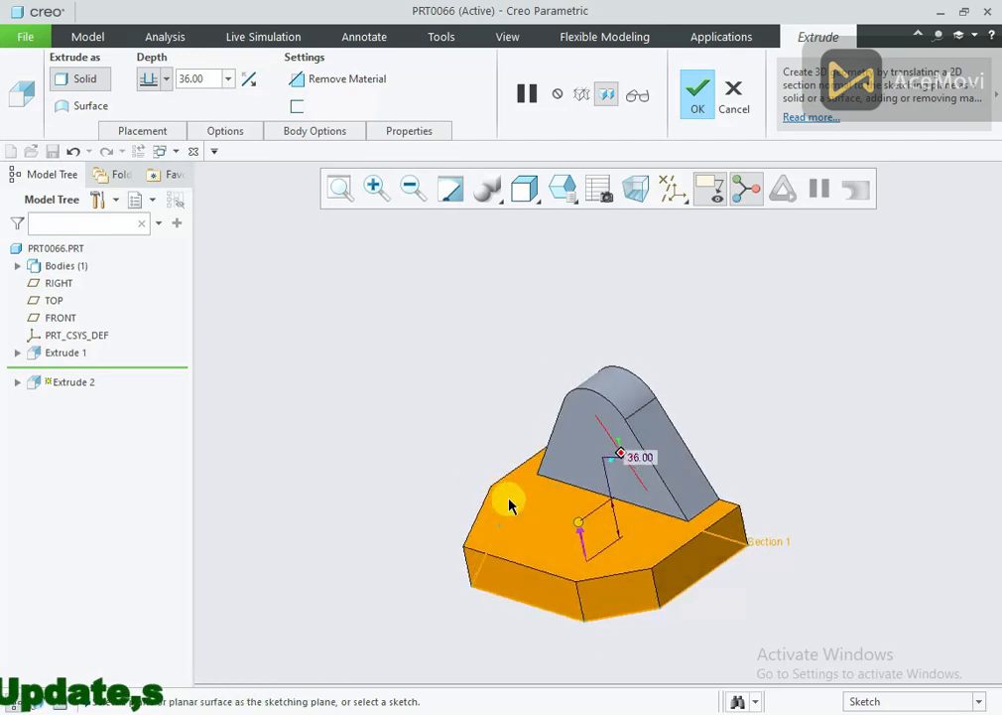
left_click(250, 81)
mouse_move(392, 384)
middle_mouse_down()
mouse_move(376, 338)
mouse_move(383, 385)
mouse_move(385, 369)
middle_mouse_up()
scroll(437, 590, "up", 1)
scroll(508, 639, "down", 1)
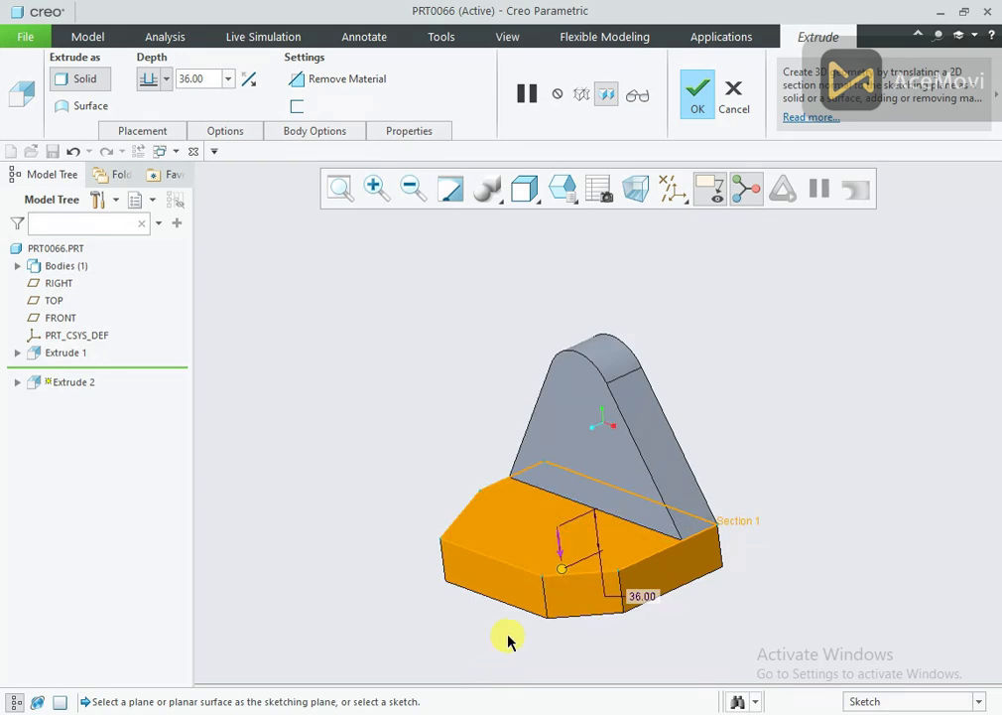
left_click(699, 109)
middle_click_drag(391, 436, 415, 556)
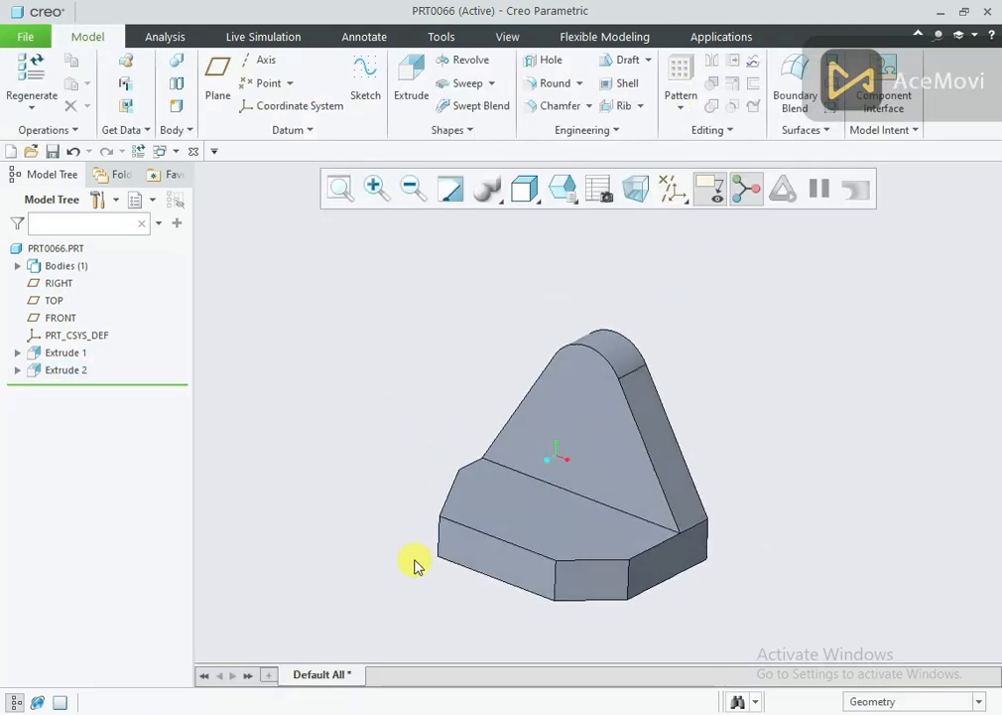
scroll(414, 555, "down", 1)
Start an extrusion sketch on the base's front face and place a vertical centerline through the plate's middle
key("alt+Tab")
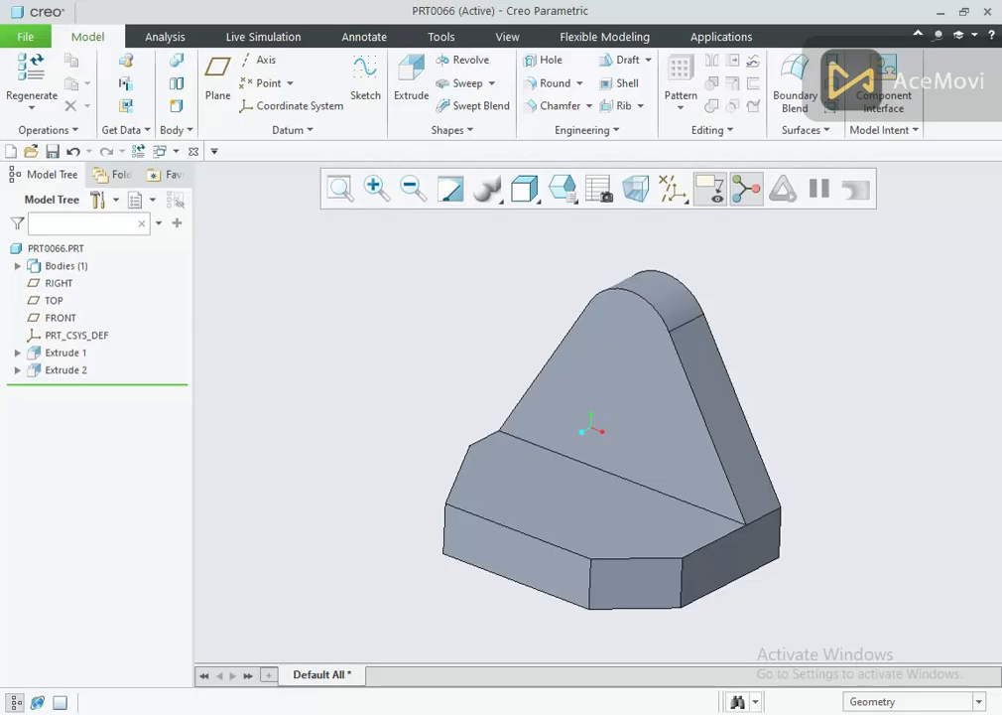
left_click(544, 574)
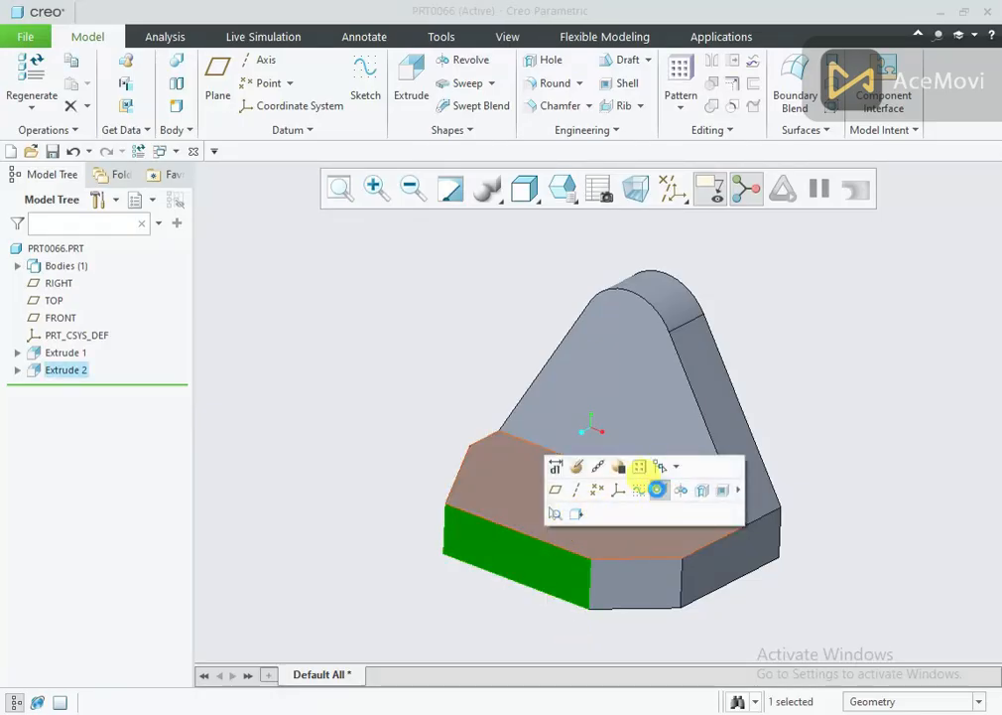
left_click(657, 491)
left_click(643, 195)
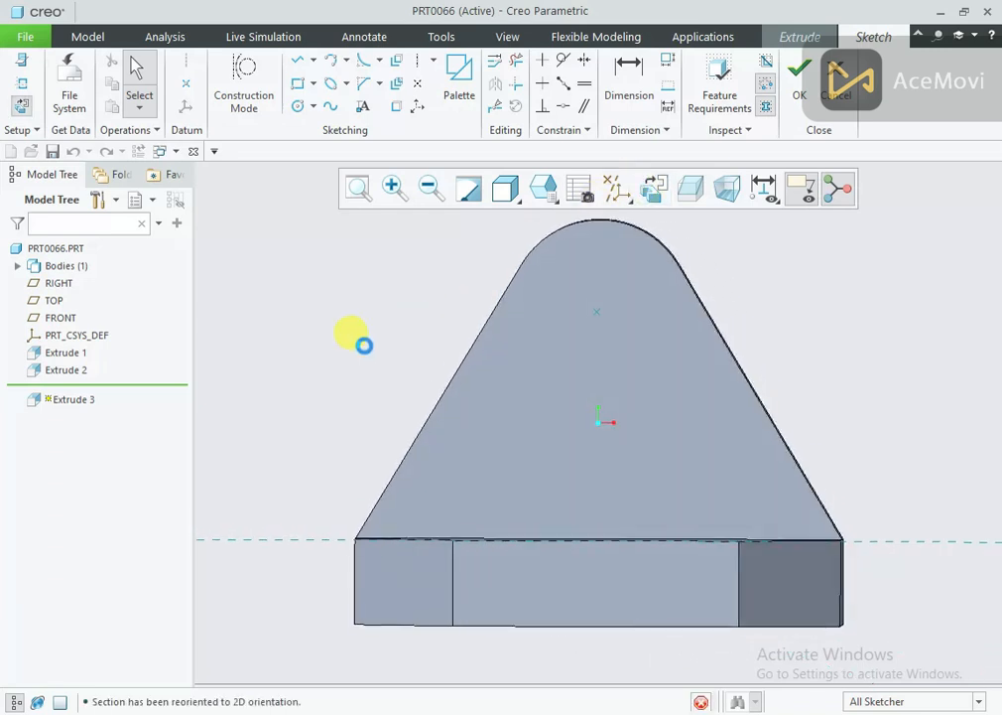
right_click(365, 347)
left_click(503, 379)
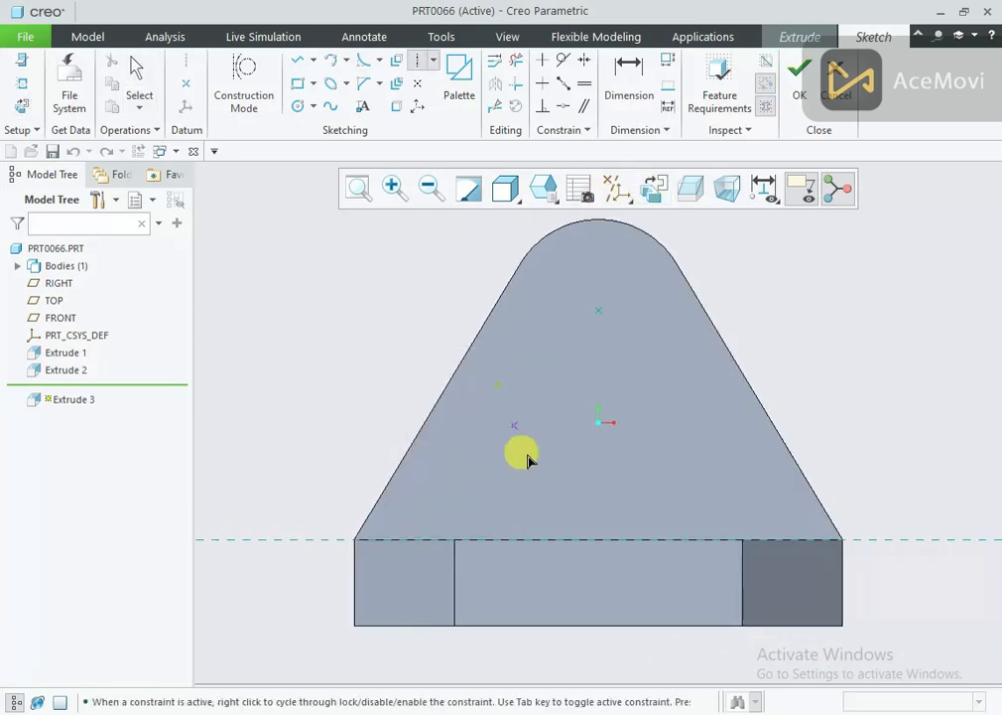
left_click(598, 541)
left_click(598, 496)
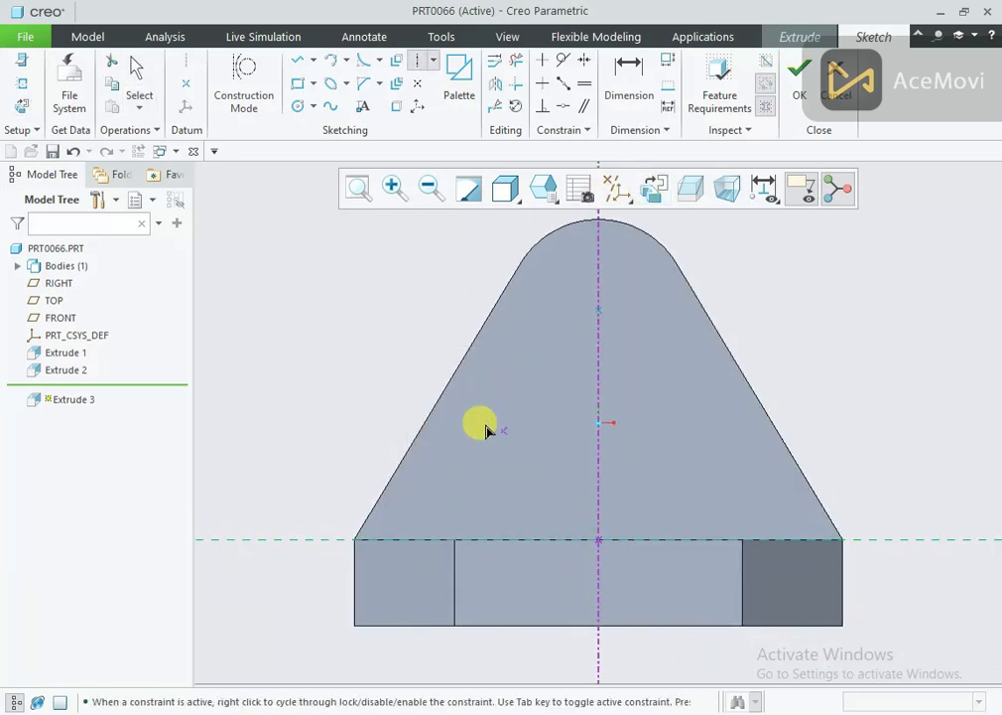
middle_click(305, 331)
Sketch a rectangle about 27 mm high standing on the base's top edge, symmetric about the vertical centerline
right_click(305, 329)
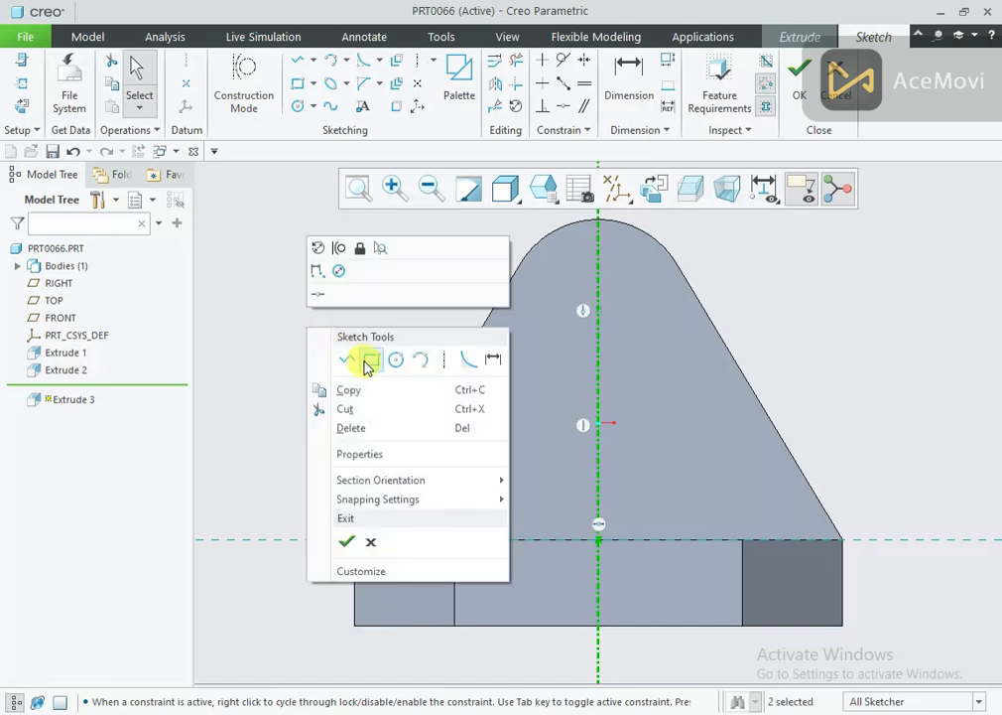
left_click(372, 363)
left_click(544, 539)
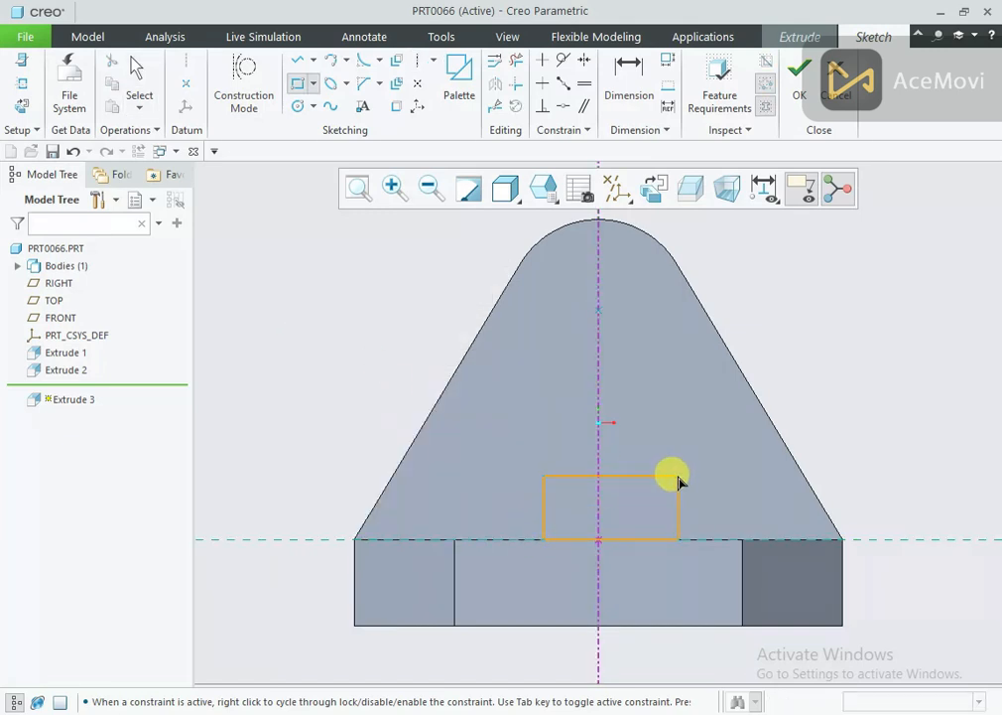
left_click(671, 475)
middle_click(672, 500)
scroll(599, 533, "down", 2)
Set the rectangle's width to 30 mm and its height to 12 mm
double_click(573, 526)
type("30")
key("Return")
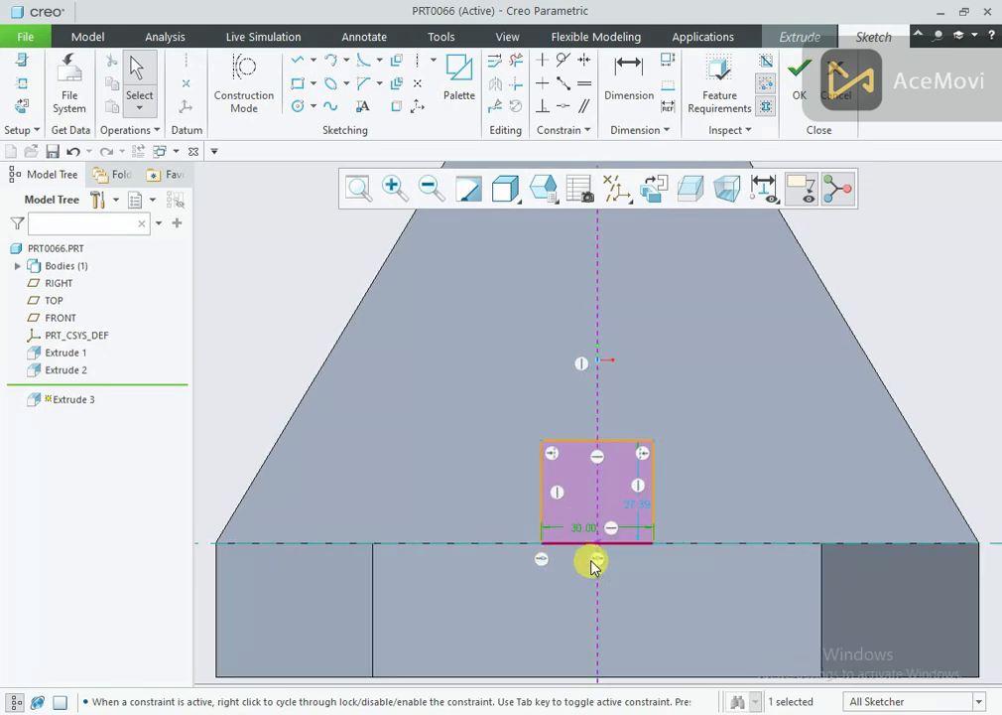
double_click(635, 506)
type("12")
key("Return")
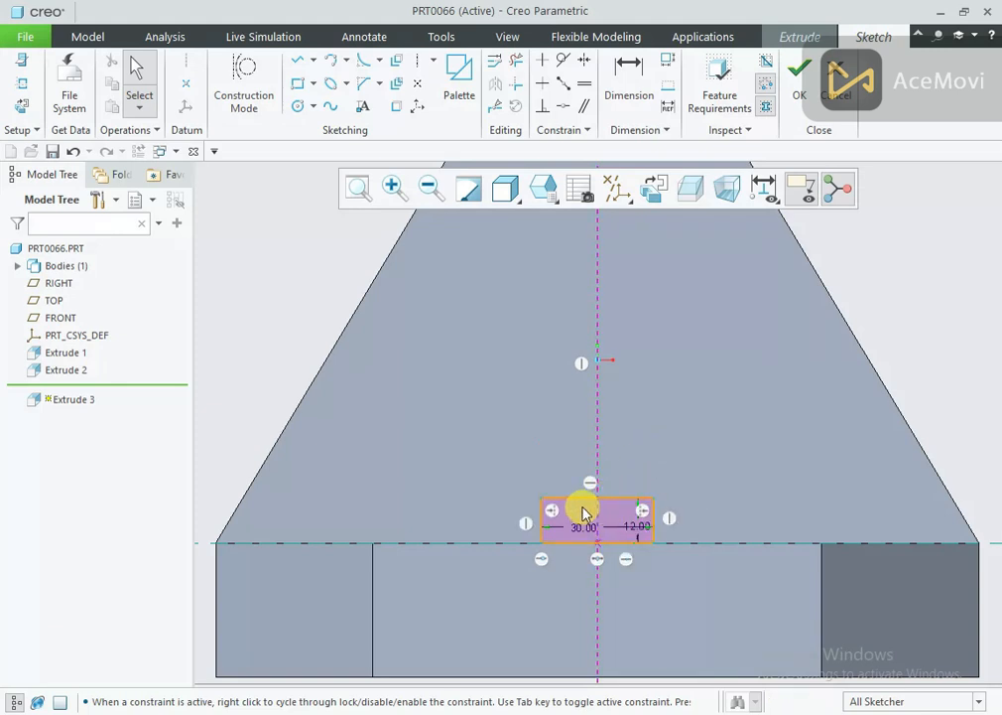
Apply a symmetric constraint to the rectangle's two upper corners about the vertical centerline
left_click(585, 61)
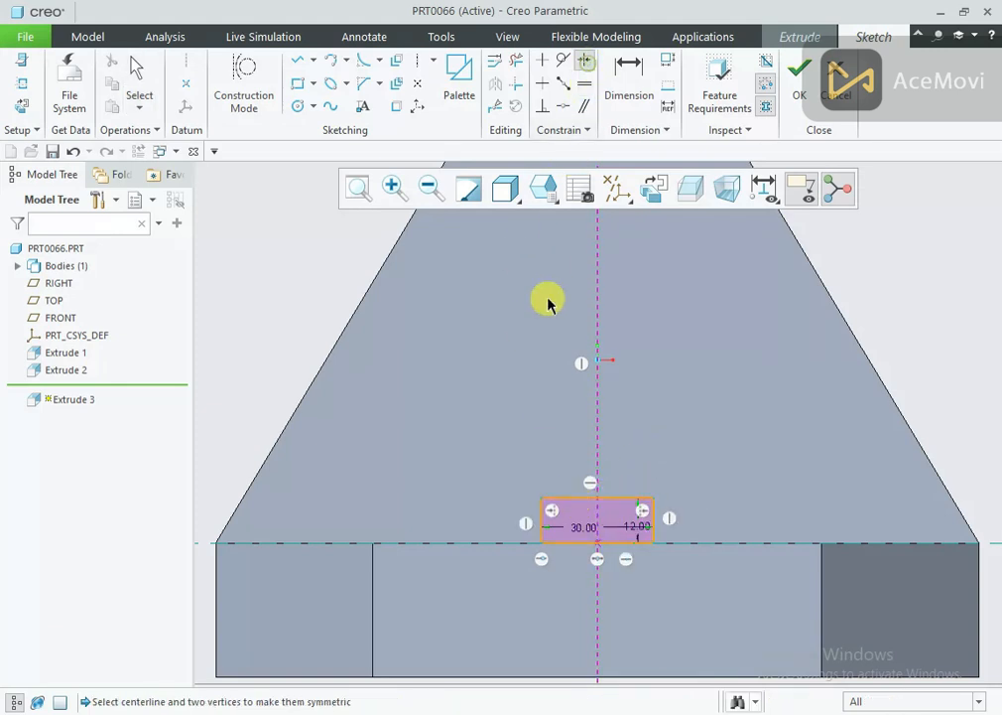
left_click(540, 499)
left_click(651, 497)
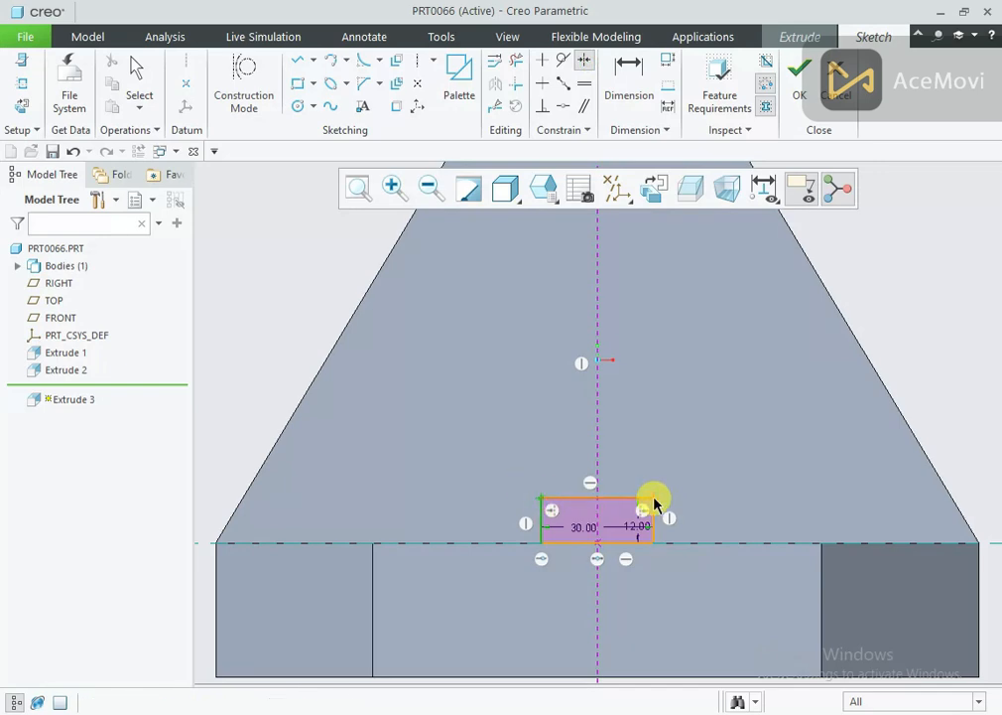
left_click(598, 466)
left_click(776, 194)
Finish the rectangle sketch and extrude it with the To Next depth option, flipped toward the upright plate
scroll(692, 421, "down", 2)
mouse_move(691, 421)
middle_mouse_down()
mouse_move(657, 434)
mouse_move(725, 174)
middle_mouse_up()
left_click(794, 89)
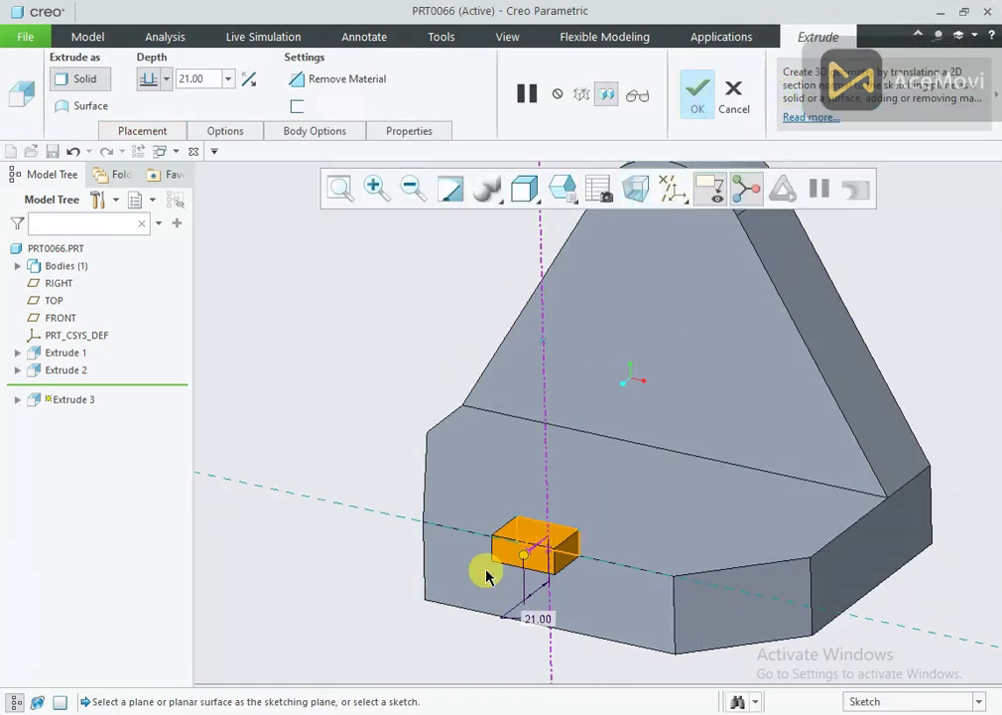
left_click(221, 131)
left_click(303, 202)
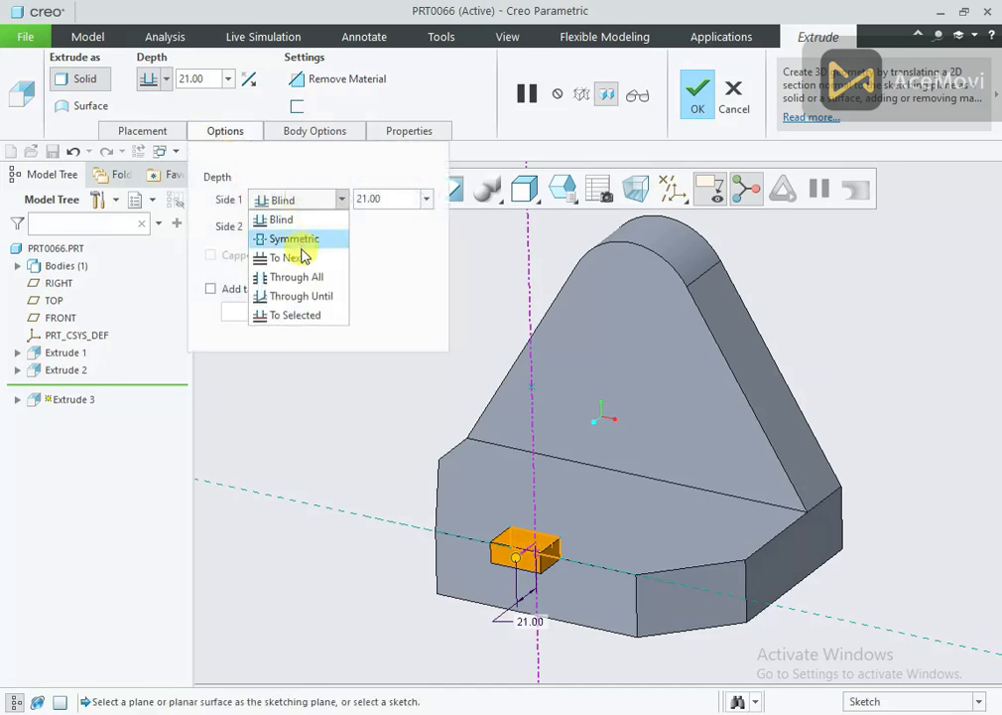
left_click(288, 255)
left_click(253, 81)
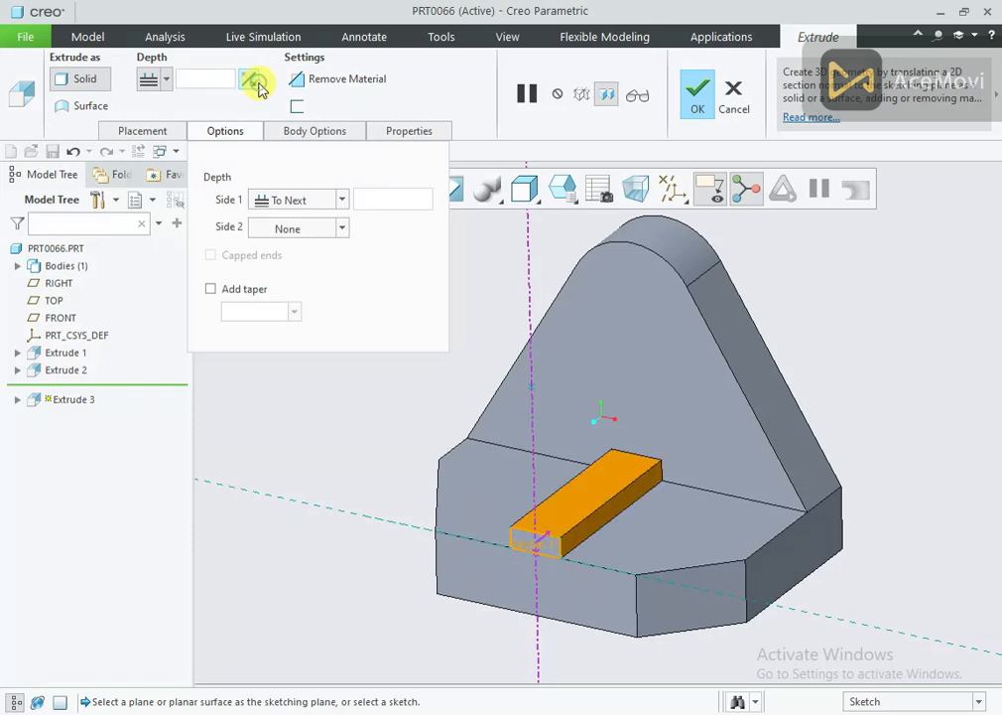
left_click(700, 97)
Check the slot's size and position in section A-A of drawing 49.png
mouse_move(378, 390)
middle_mouse_down()
mouse_move(403, 398)
mouse_move(378, 393)
middle_mouse_up()
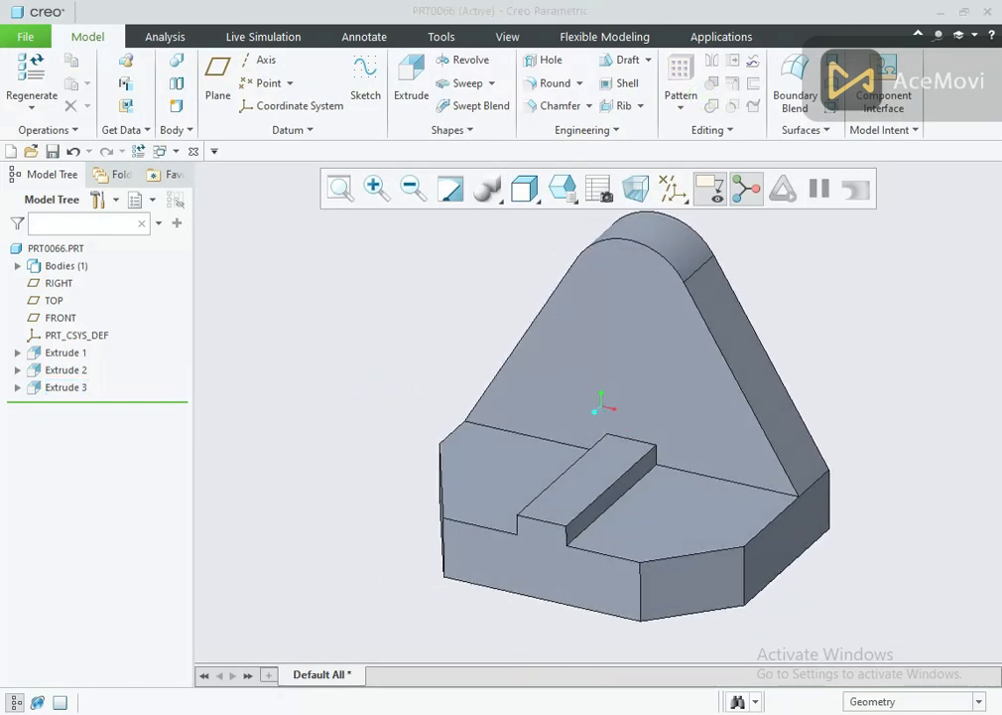
key("alt+Tab")
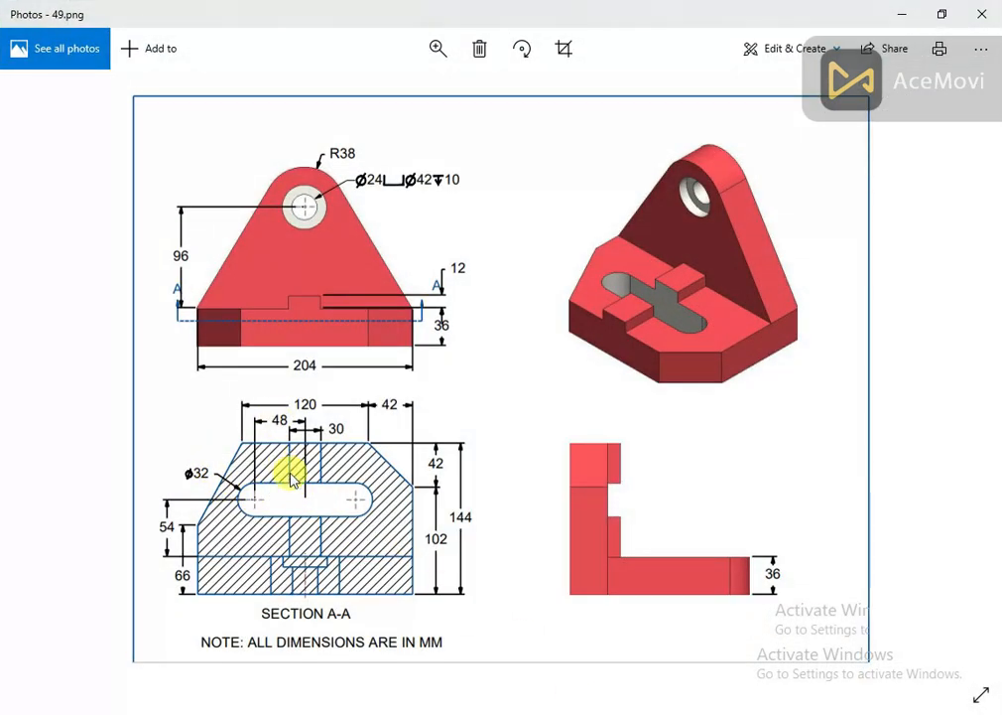
key("alt+Tab")
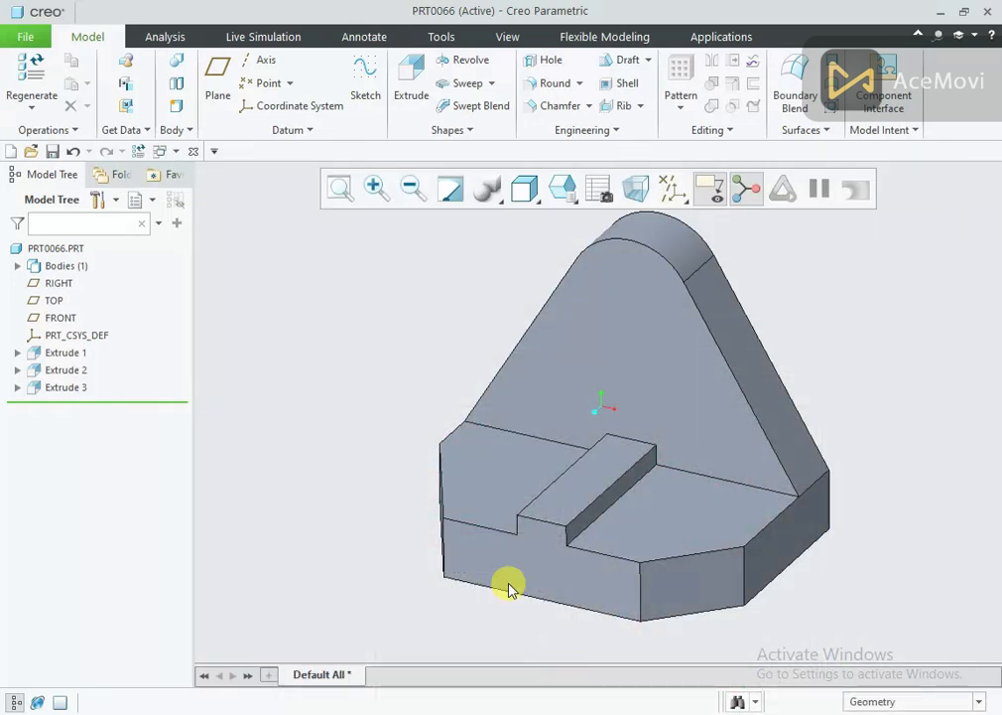
Sketch two equal, horizontally aligned circles about 37 mm in diameter on the base's top face, one each side of the vertical centerline
left_click(501, 478)
left_click(616, 396)
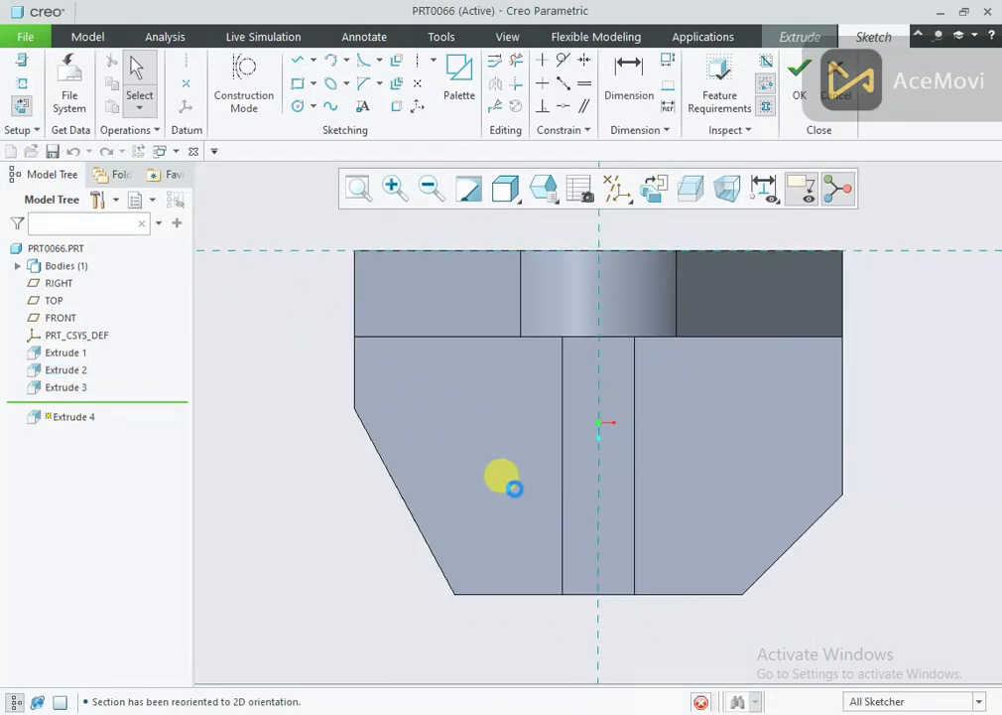
scroll(514, 487, "up", 2)
left_click(536, 712)
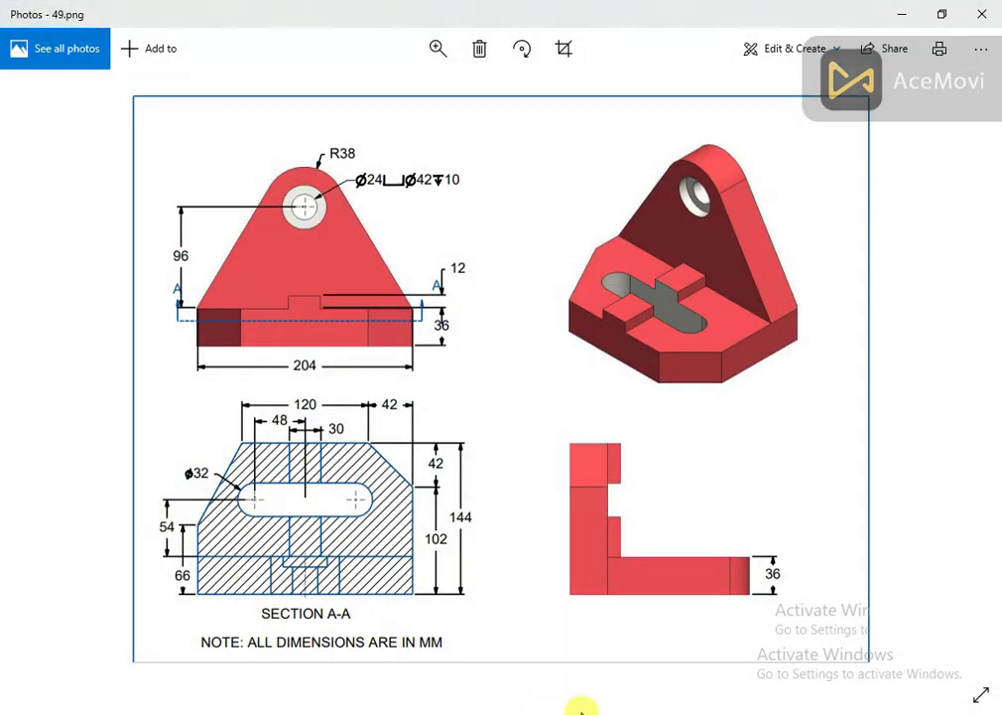
left_click(552, 708)
right_click(317, 399)
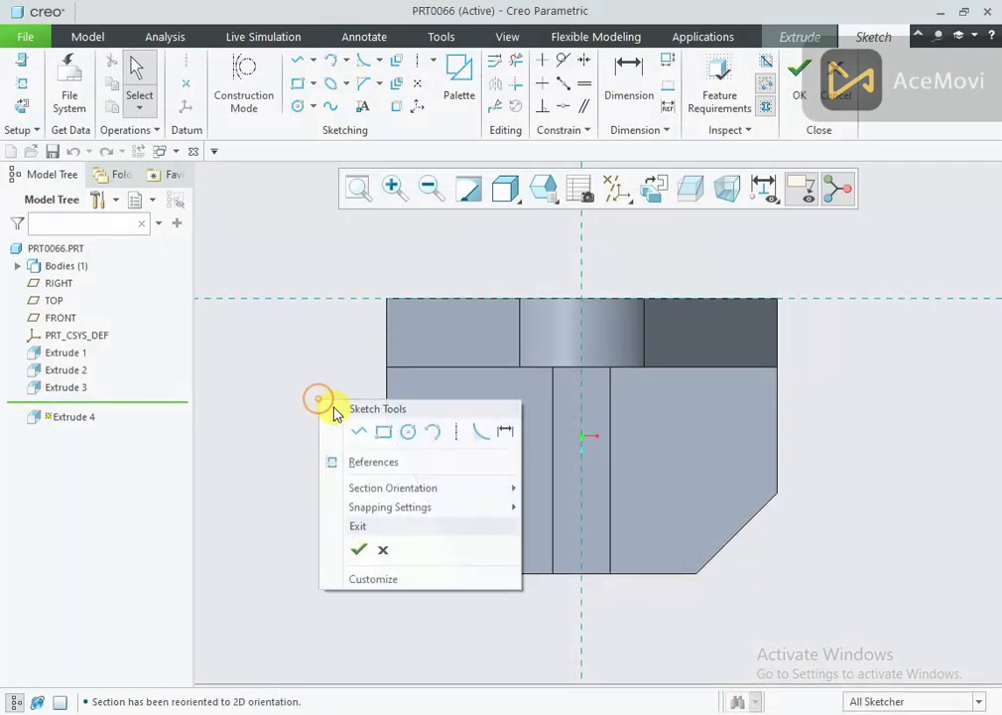
left_click(408, 431)
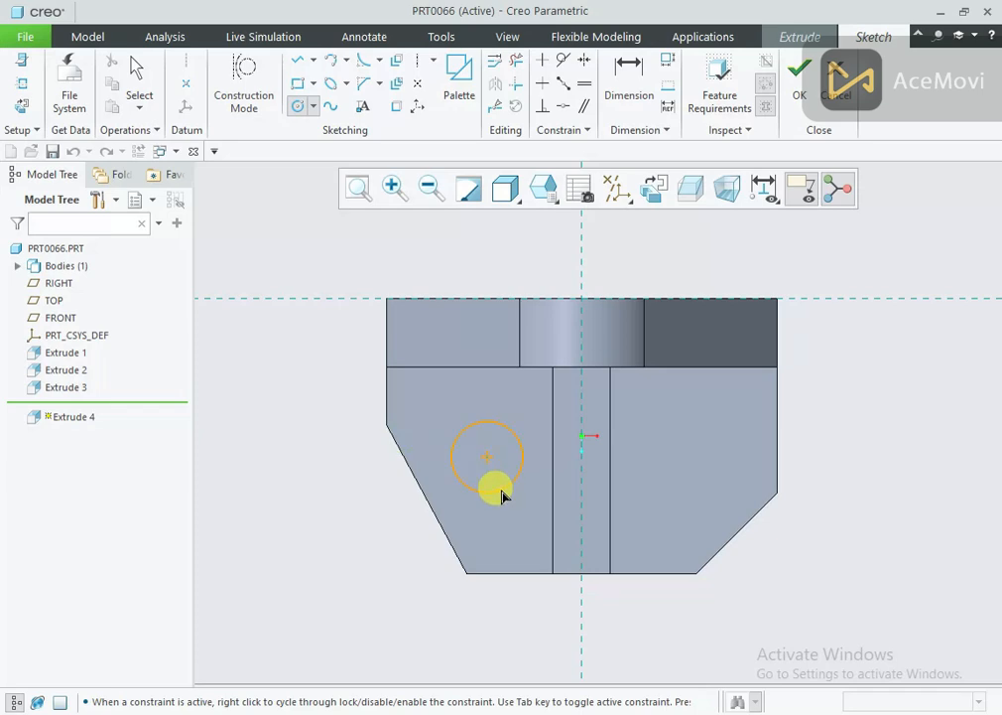
left_click(501, 493)
left_click(658, 456)
left_click(666, 489)
middle_click(740, 434)
Join the two circles with horizontal tangent lines along their upper and lower sides to outline the slot
right_click(278, 401)
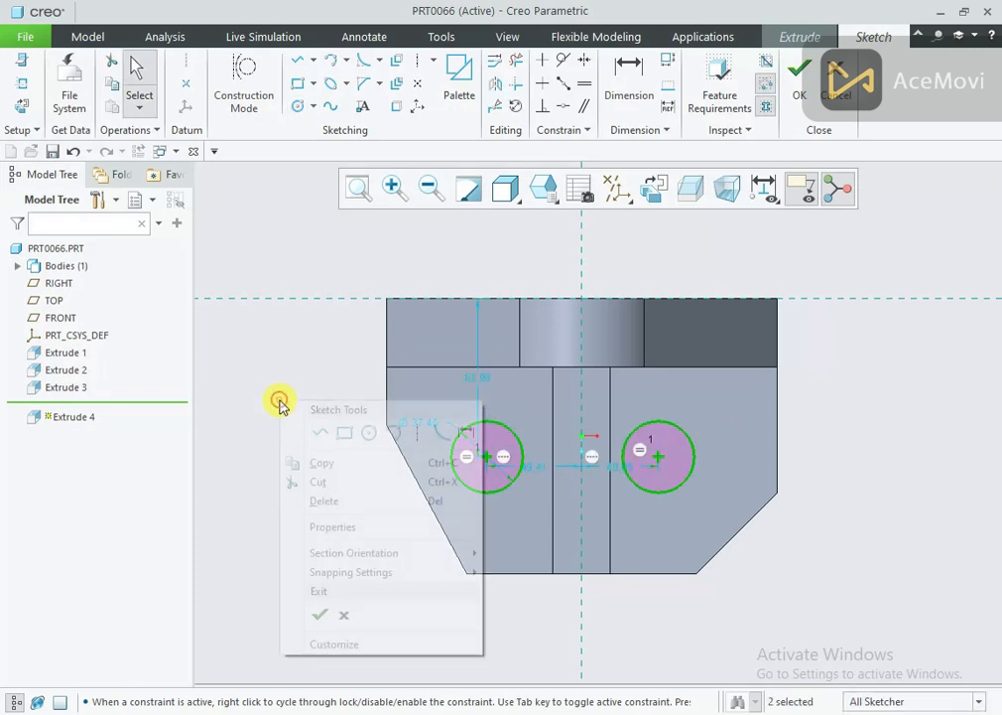
left_click(320, 432)
left_click(658, 421)
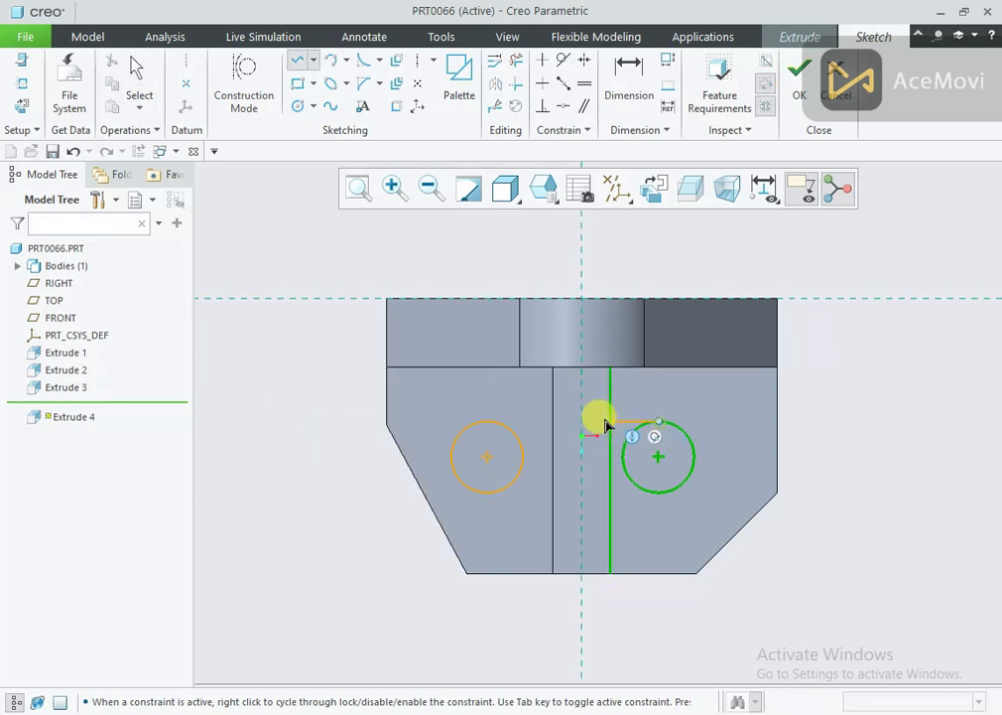
left_click(487, 493)
left_click(651, 495)
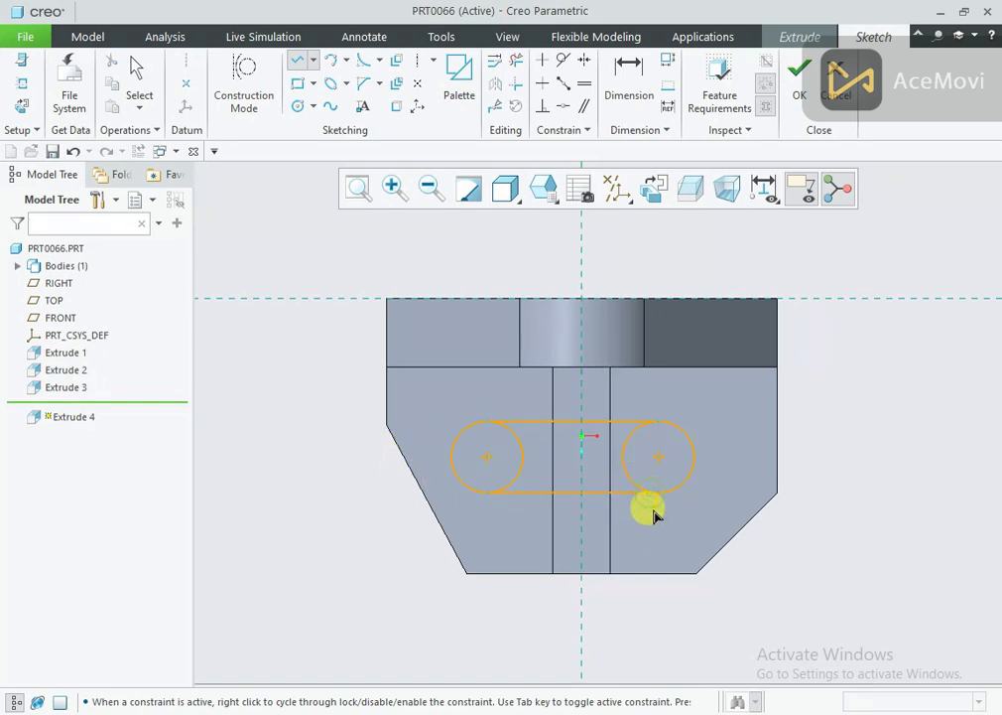
middle_click(654, 515)
left_click(326, 515)
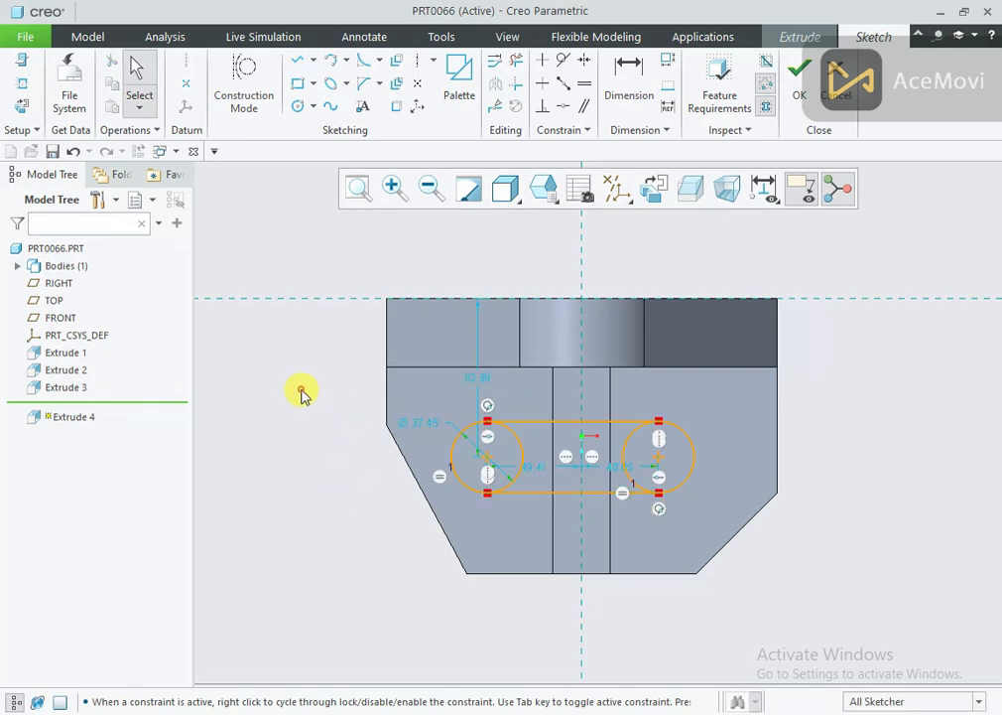
Dimension the left circle's center 54 mm from the front edge of the upright plate
right_click(301, 393)
left_click(483, 432)
left_click(456, 369)
left_click(469, 440)
middle_click(333, 423)
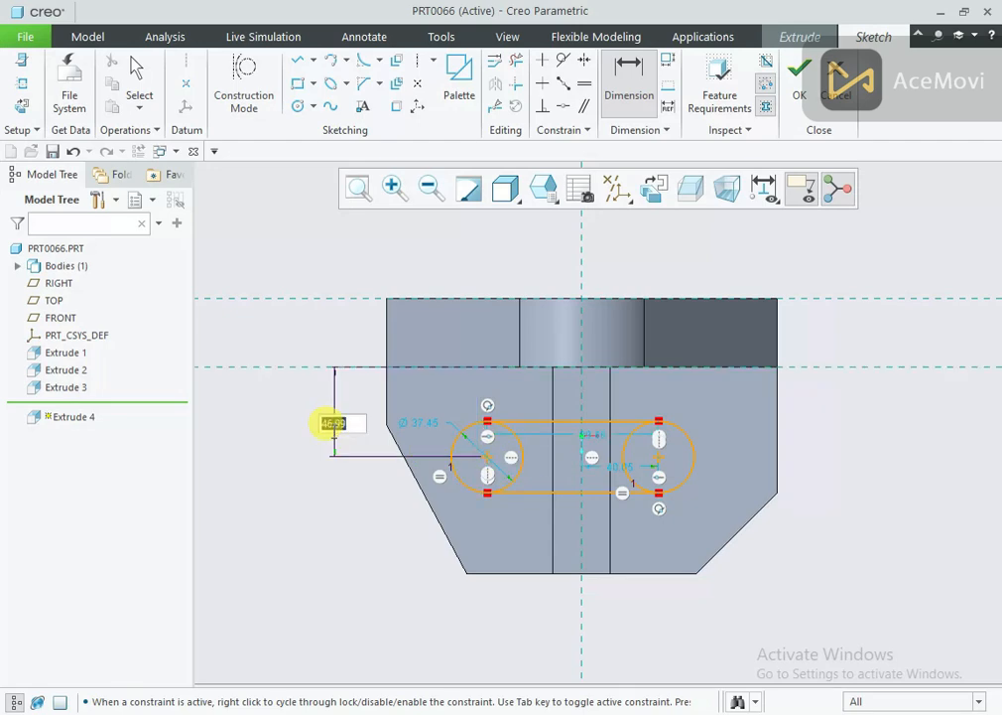
type("54")
key("Return")
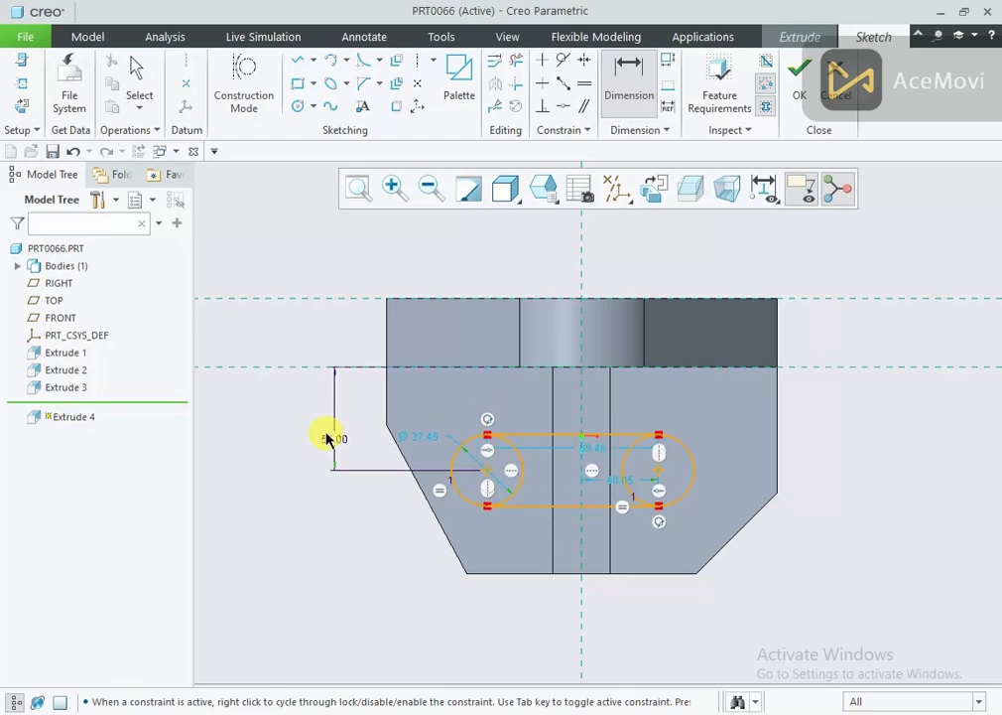
Check the slot's end diameter in drawing 49.png and set the left circle's diameter to 32 mm
key("alt+Tab")
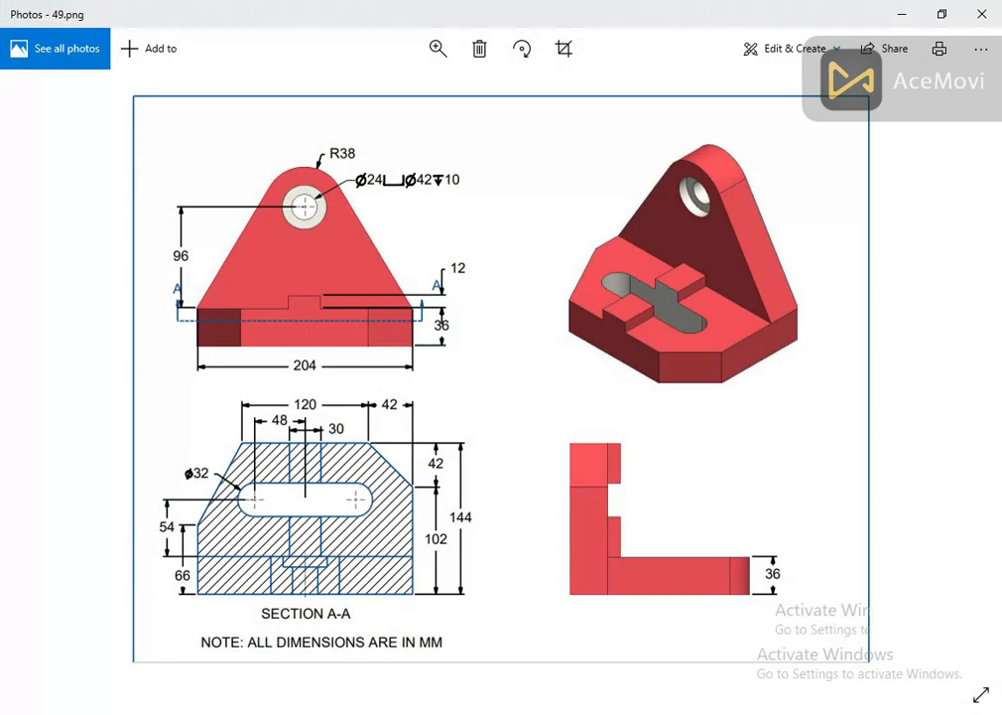
key("alt+Tab")
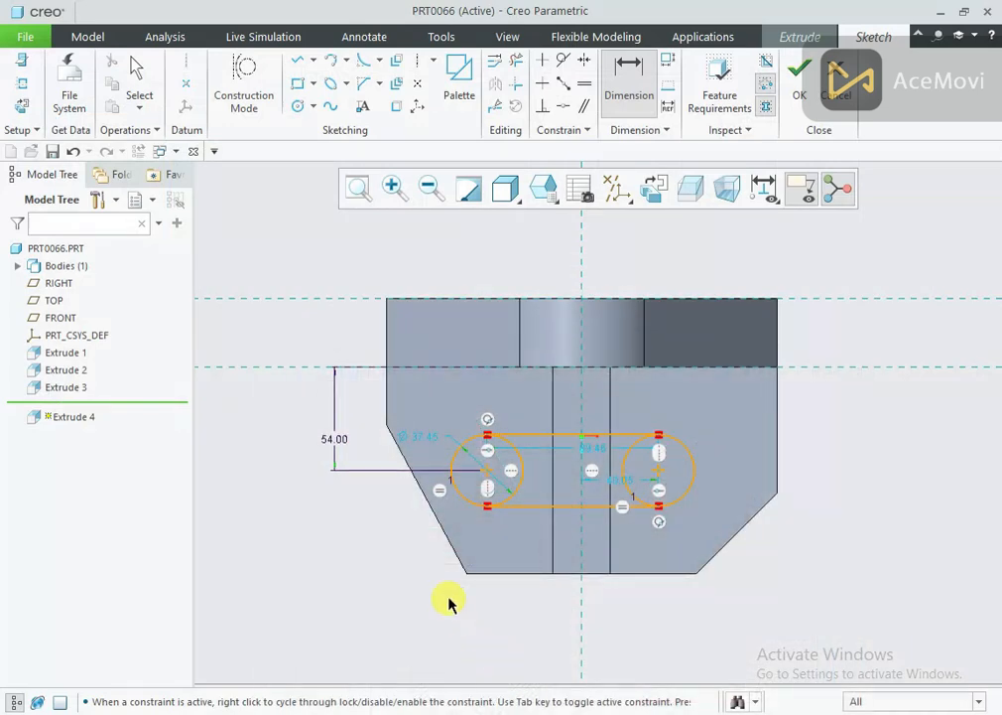
double_click(433, 440)
type("32")
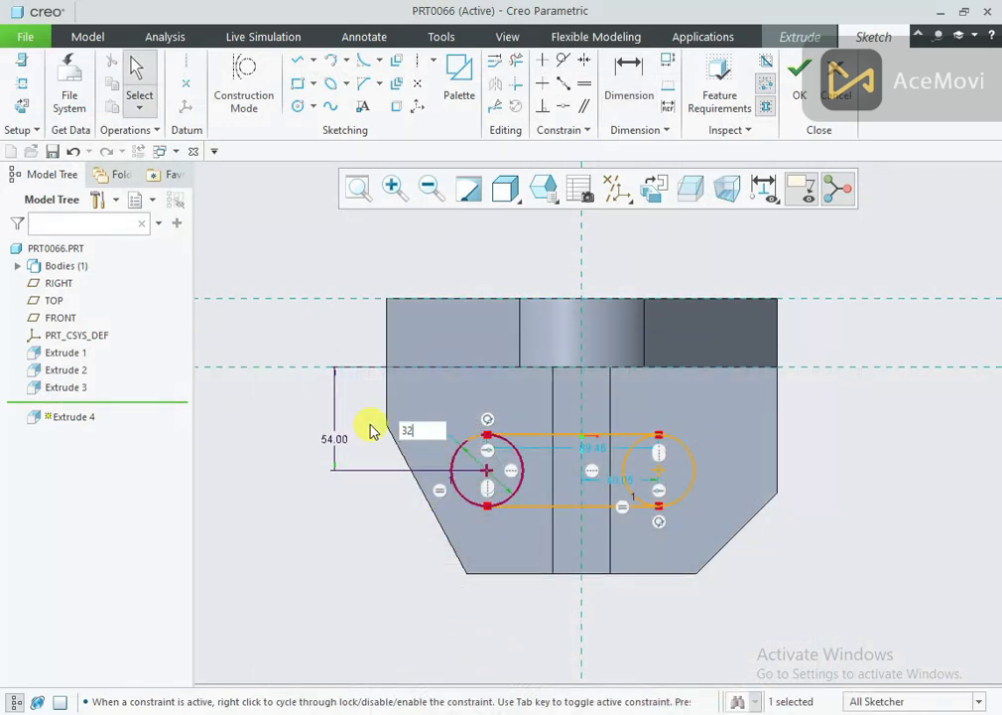
key("Return")
Dimension the left circle's center 48 mm from the vertical centerline
right_click(303, 517)
left_click(486, 320)
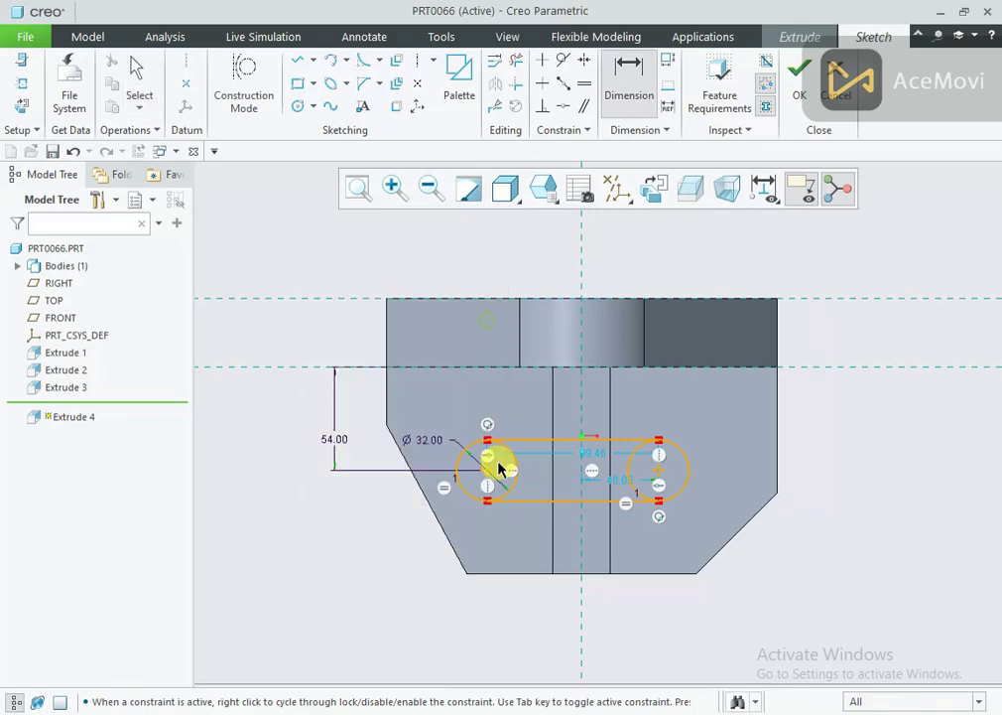
left_click(487, 477)
left_click(579, 496)
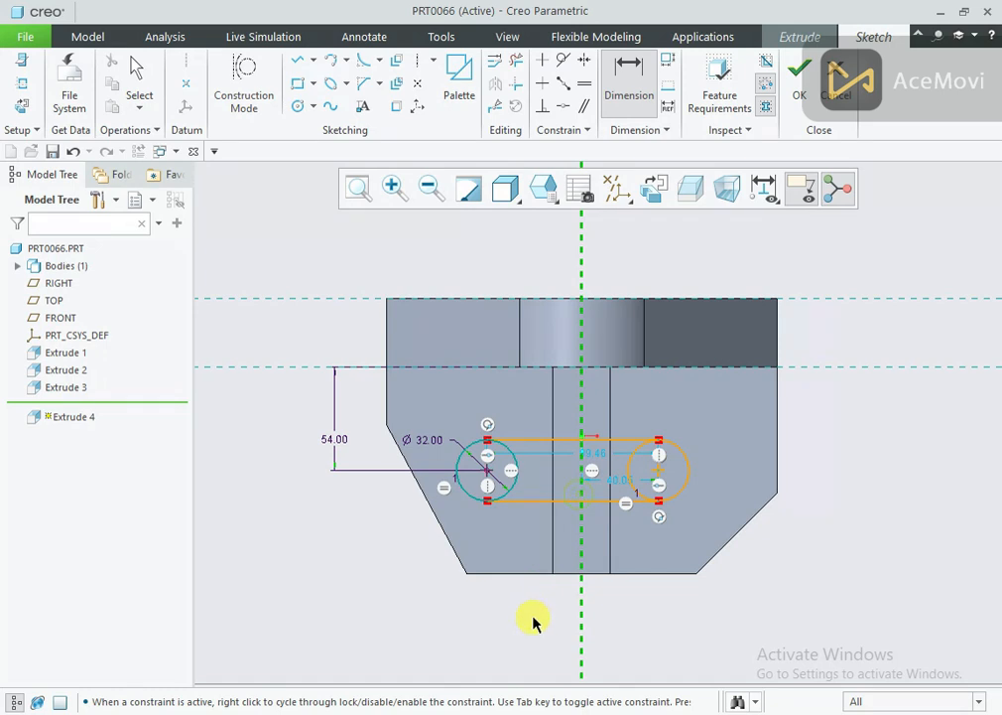
middle_click(533, 612)
key("Return")
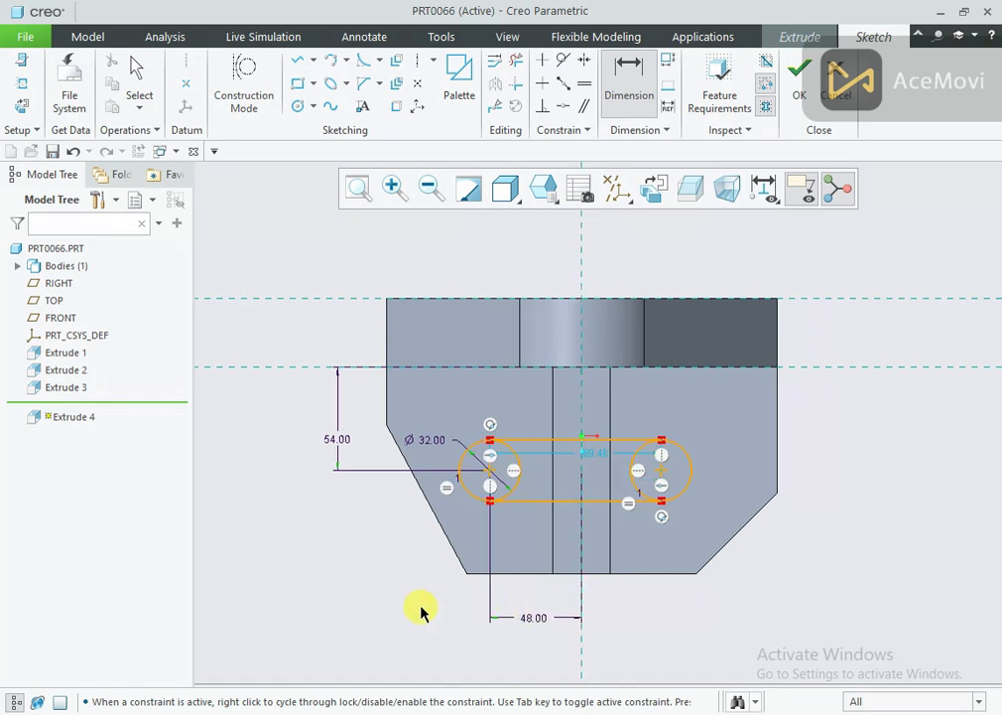
Trim away the inner arcs of both circles to leave a closed slot outline
left_click(516, 60)
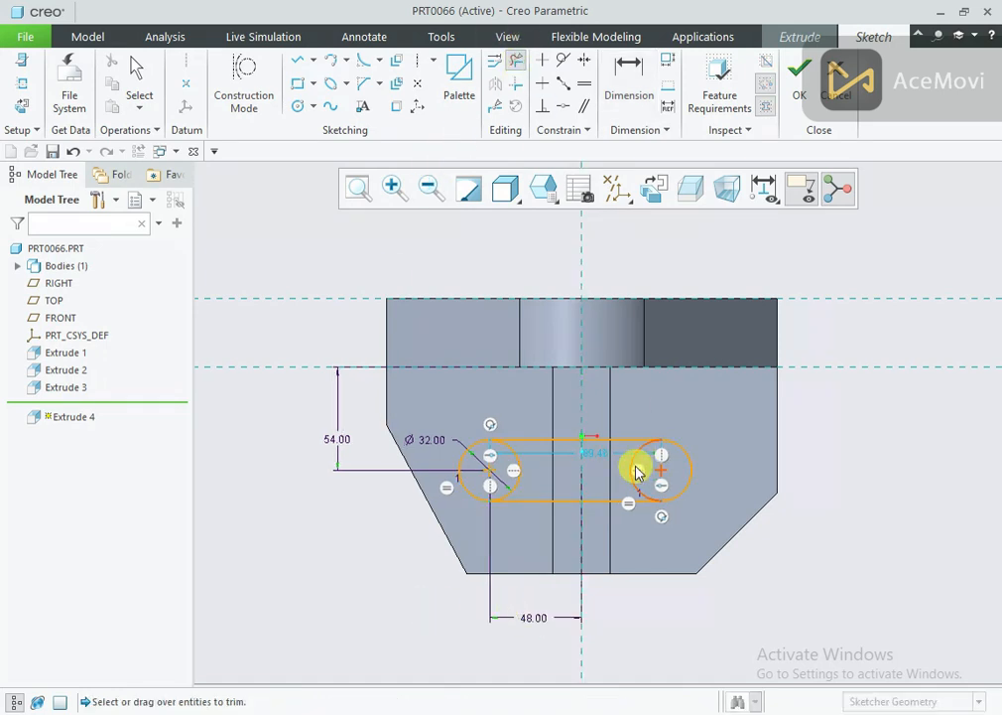
left_click(640, 466)
left_click(517, 467)
middle_click(385, 551)
mouse_move(385, 551)
middle_mouse_down()
mouse_move(403, 529)
mouse_move(371, 490)
mouse_move(371, 503)
mouse_move(382, 487)
middle_mouse_up()
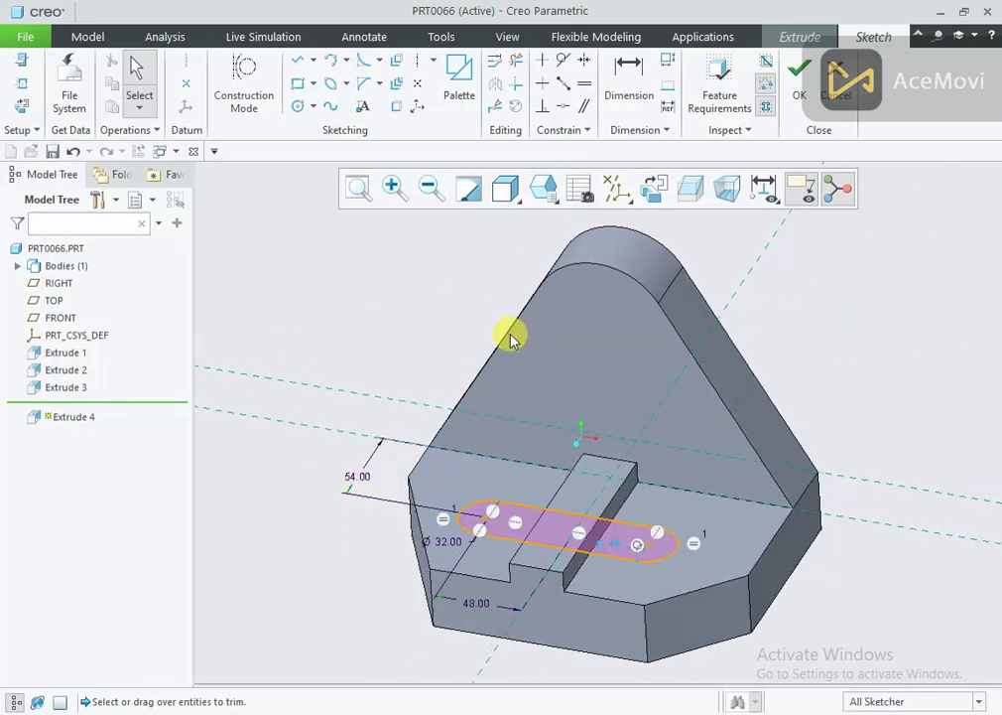
Finish the slot sketch and cut it through the base and rib, removing material with a symmetric depth of 76.73 mm
left_click(798, 87)
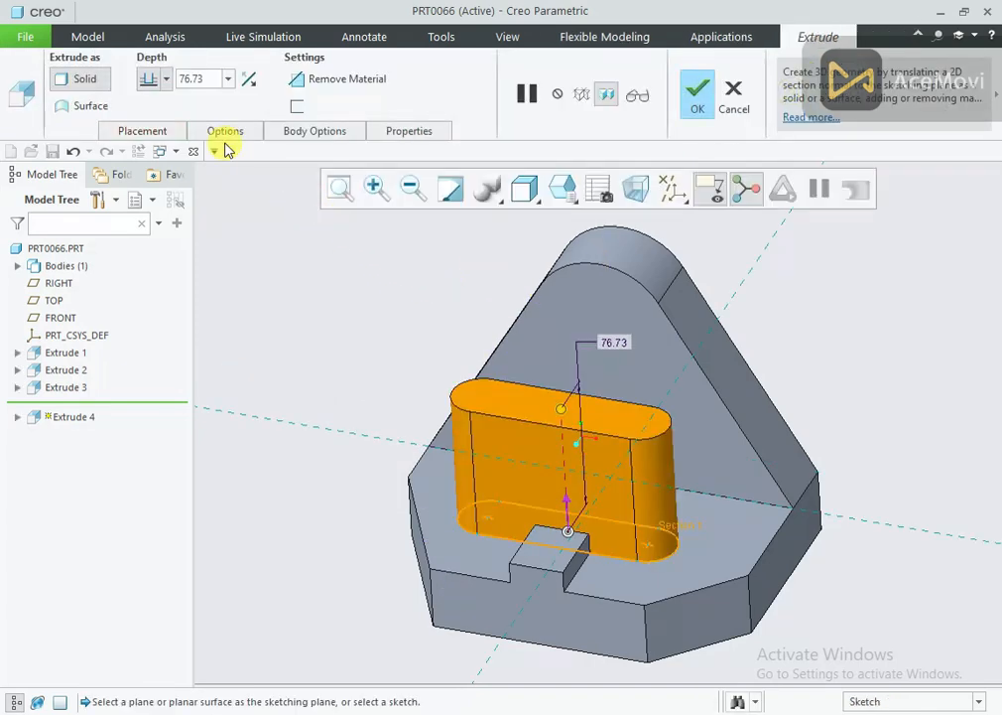
left_click(166, 79)
left_click(149, 111)
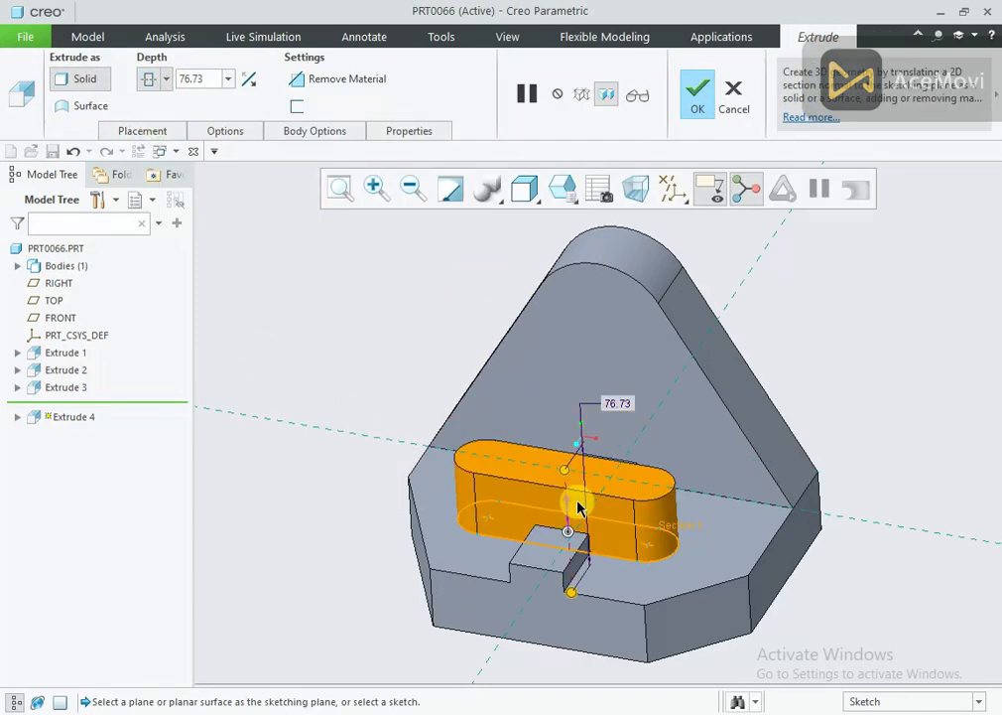
middle_click_drag(530, 530, 510, 480)
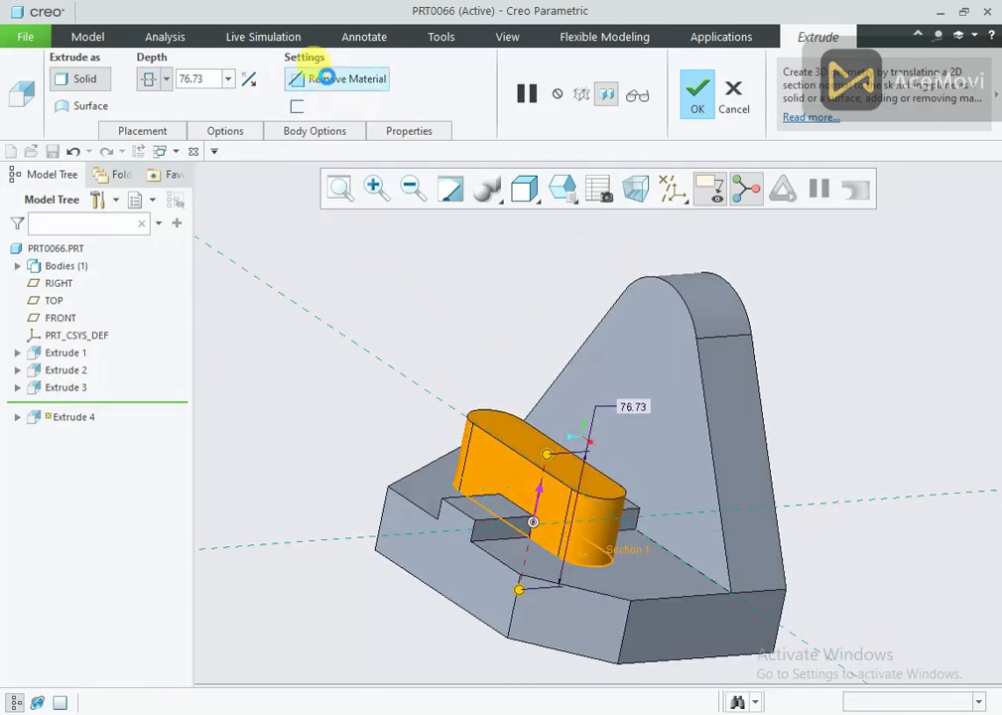
left_click(326, 78)
left_click(699, 97)
middle_click_drag(485, 325, 470, 345)
Turn on the display of datum axes in the model view
key("alt+Tab")
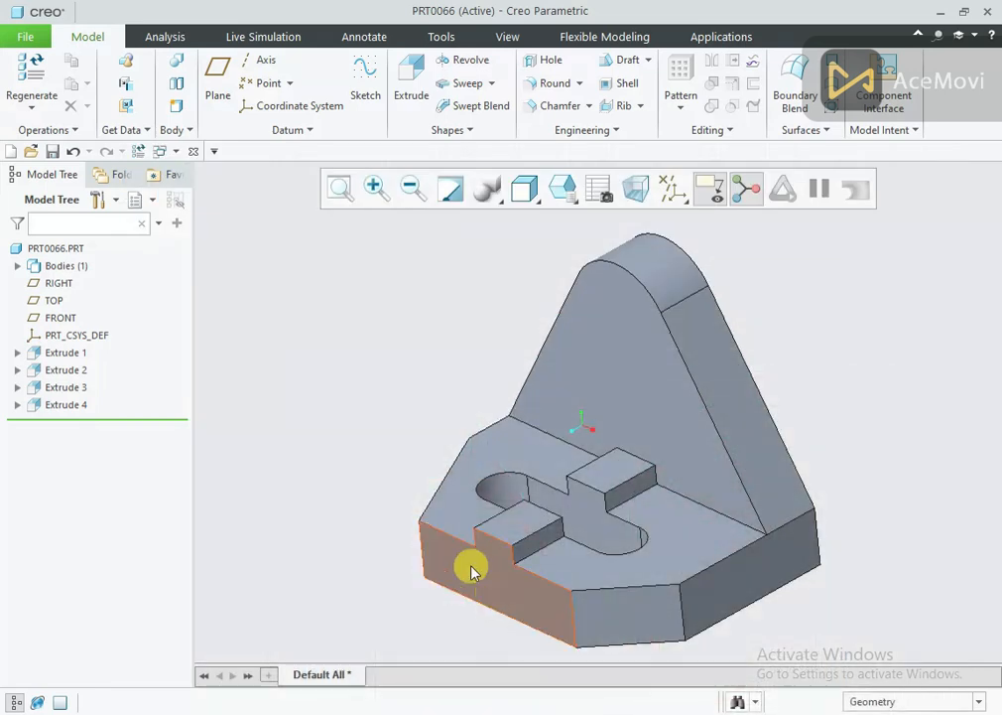
mouse_move(470, 566)
middle_mouse_down()
mouse_move(405, 403)
mouse_move(431, 387)
middle_mouse_up()
left_click(675, 190)
left_click(688, 233)
left_click(547, 261)
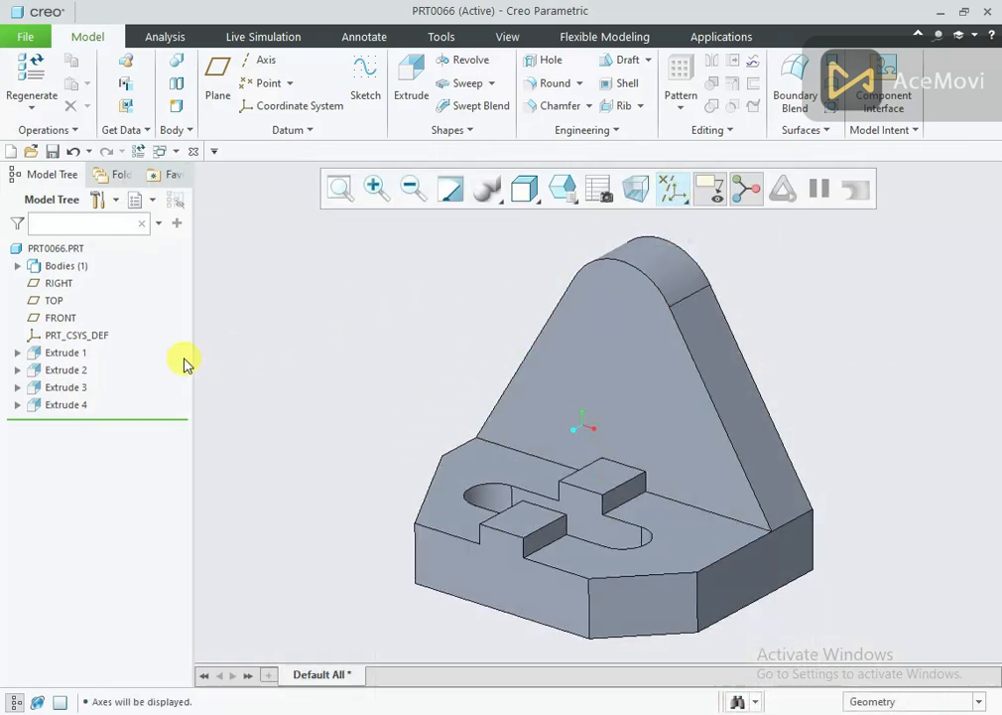
Edit the upright plate's section sketch, add a datum point at the rounded top's arc center, and finish the sketch
left_click(18, 352)
left_click(79, 370)
left_click(105, 293)
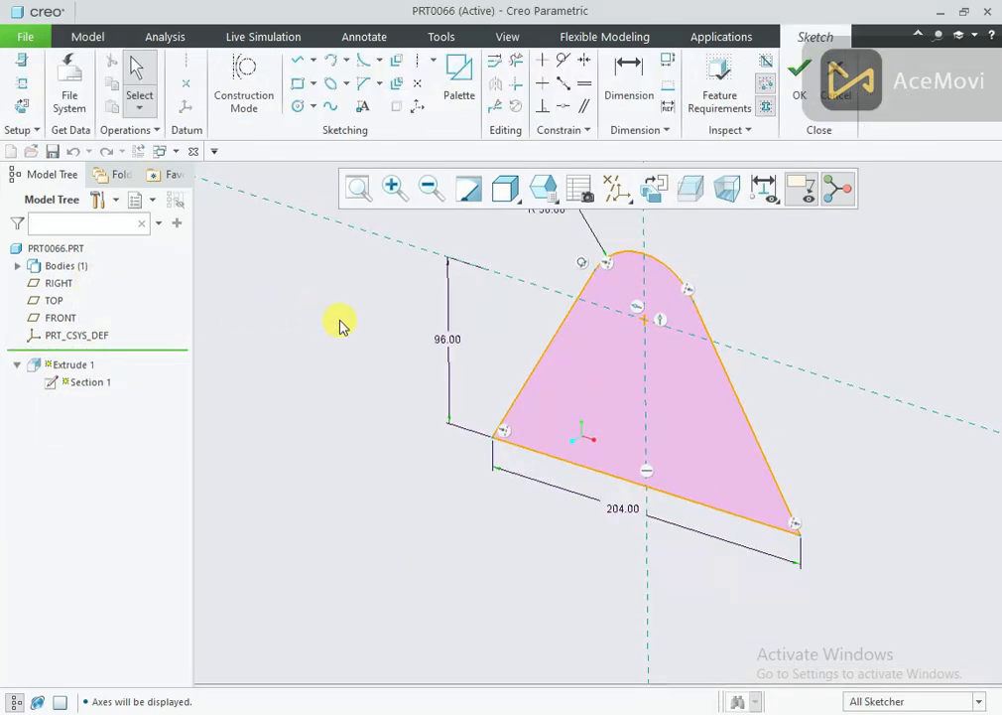
left_click(186, 85)
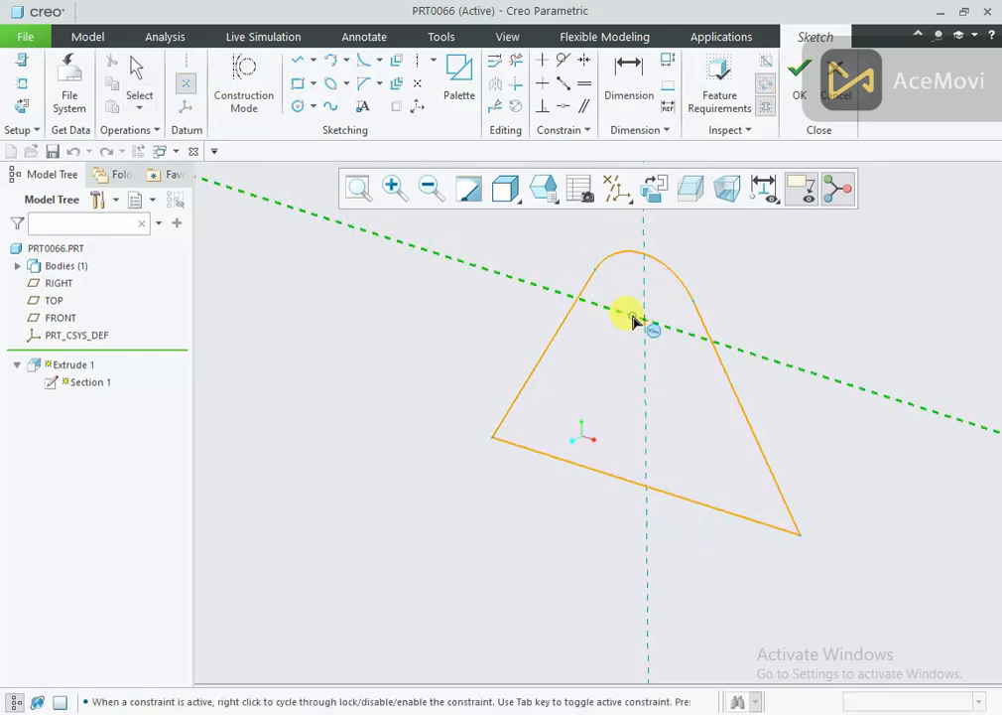
left_click(800, 77)
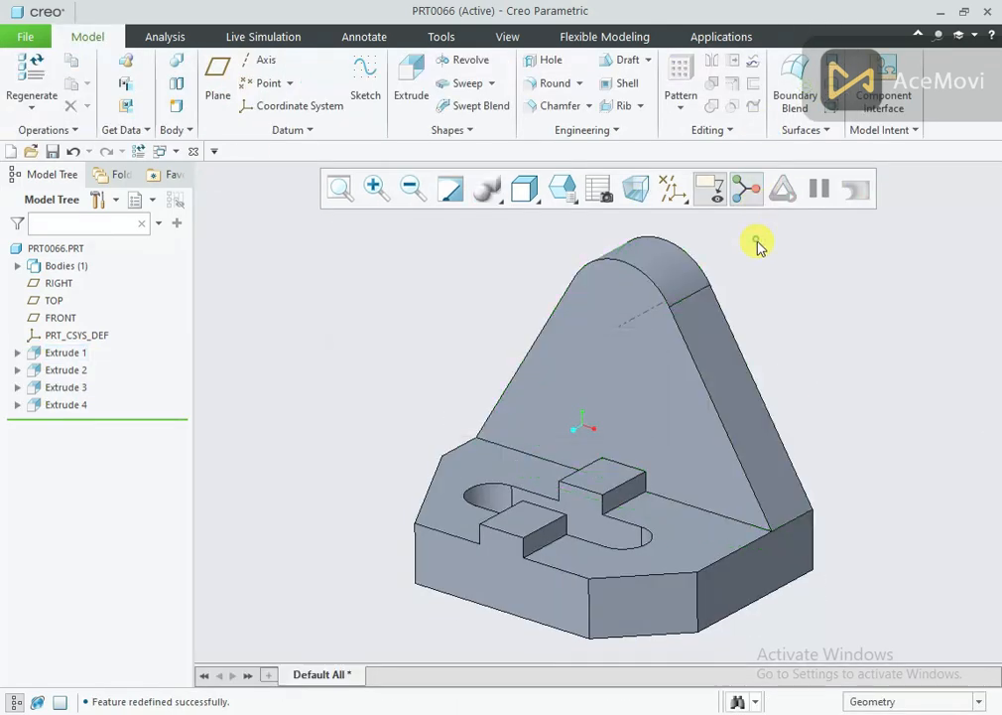
Define a simple hole with standard profile, 24 mm in diameter and through all, with a 42 mm counterbore 10 mm deep
left_click(541, 60)
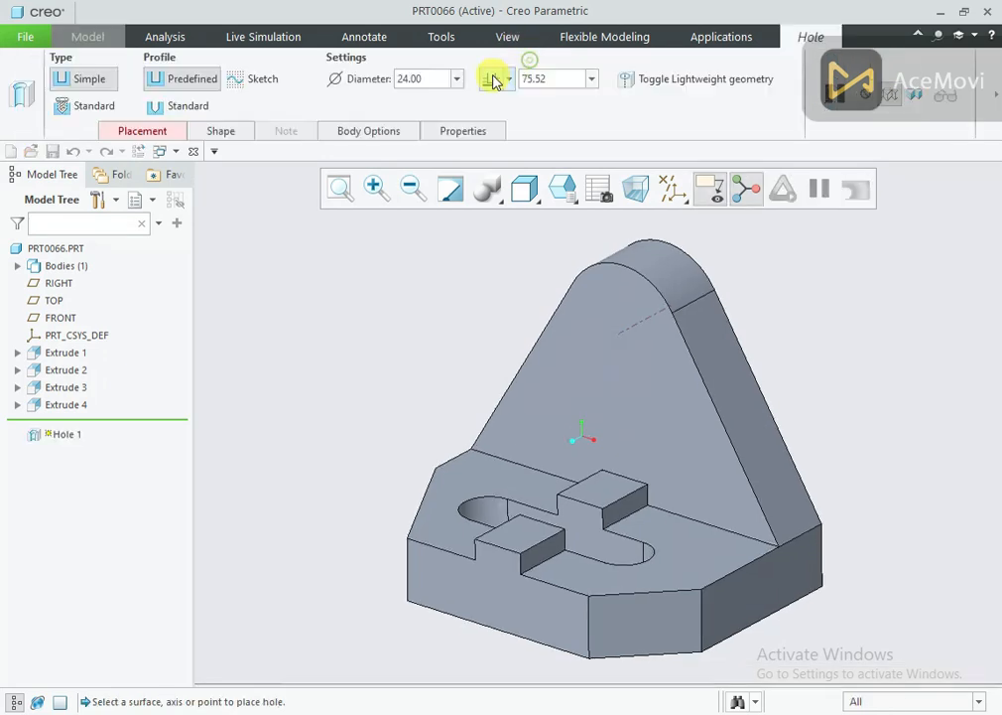
left_click(197, 107)
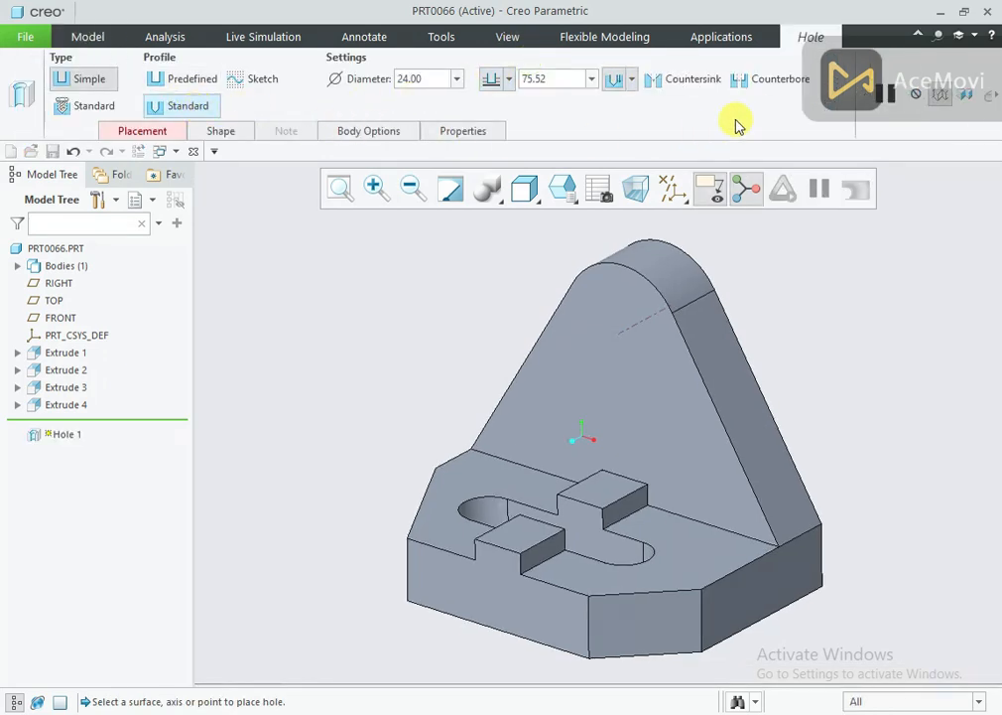
left_click(767, 80)
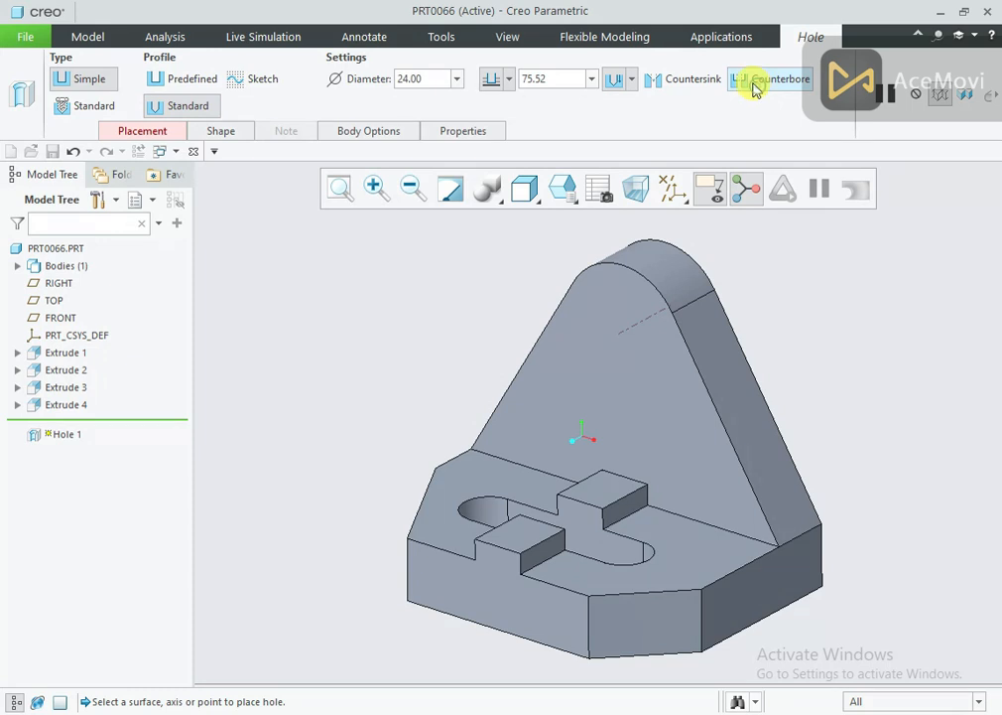
left_click(222, 131)
type("42")
key("Return")
type("10")
key("Return")
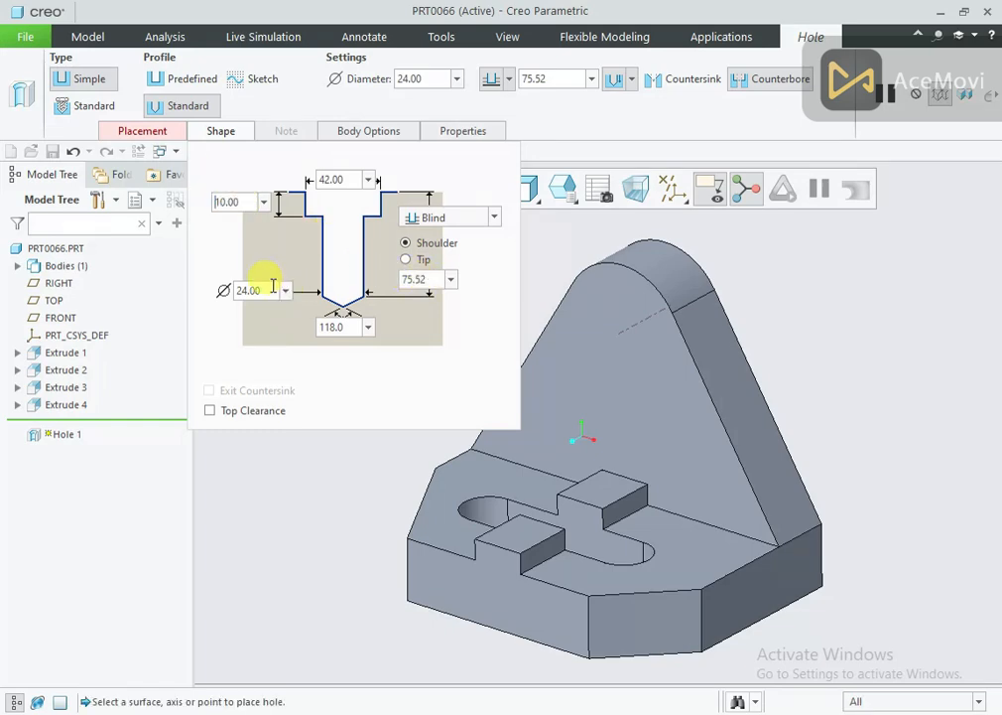
left_click(433, 218)
left_click(444, 275)
Place the counterbored hole on the upright plate's front face, coaxial with the axis at the arc center, and complete it
left_click(641, 379)
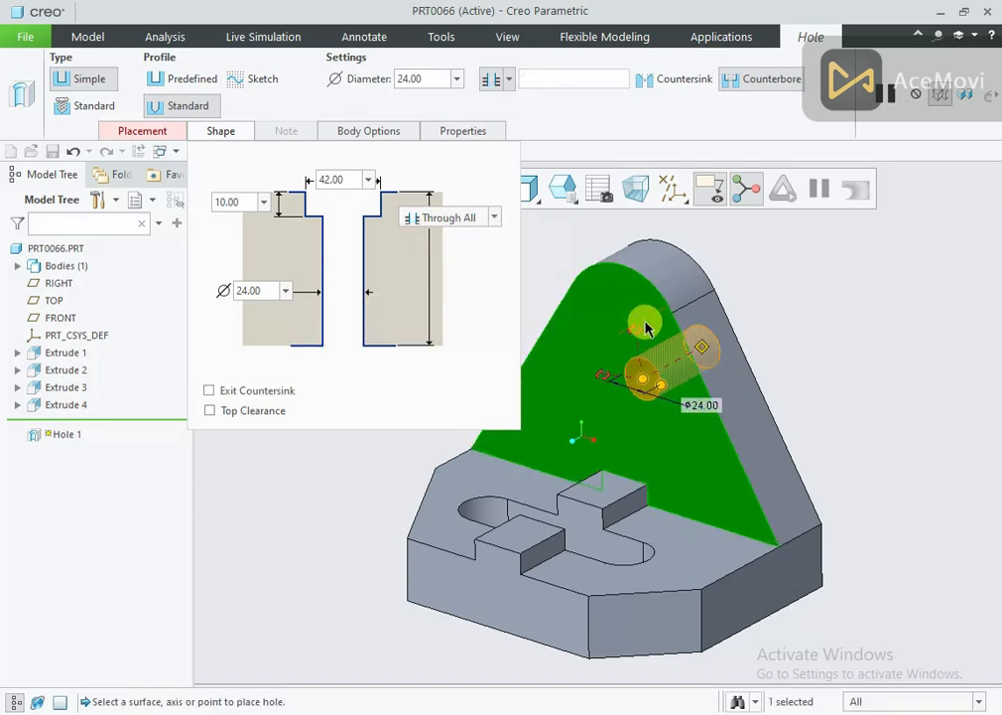
left_click(646, 328)
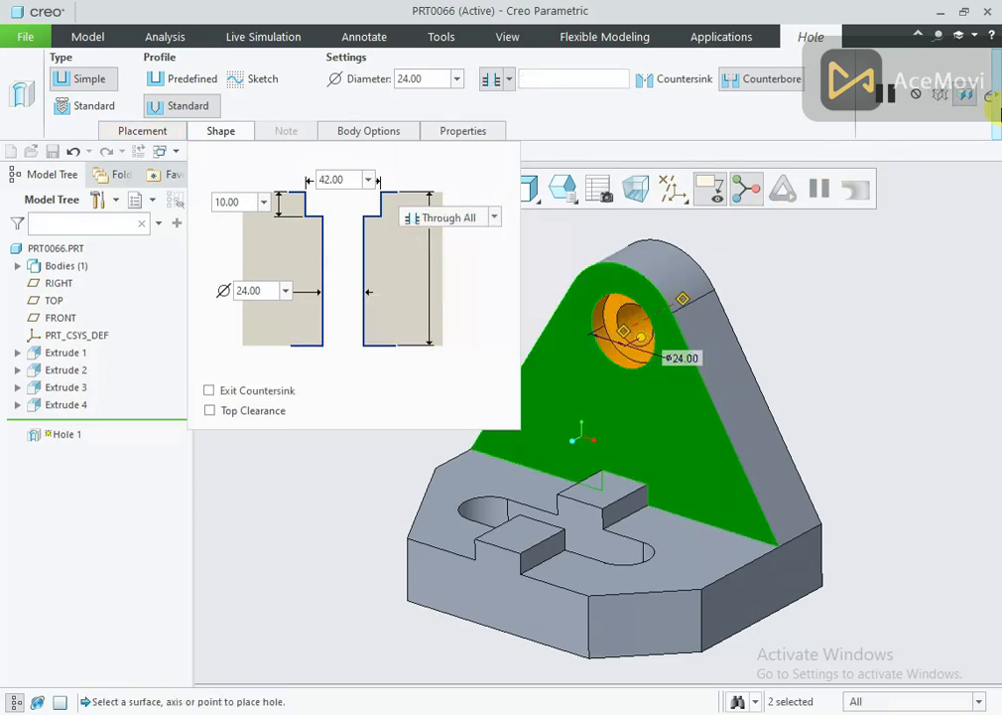
left_click(996, 109)
left_click(644, 92)
left_click(690, 260)
Compare the finished bracket with the views in drawing 49.png
mouse_move(802, 278)
middle_mouse_down()
mouse_move(834, 280)
mouse_move(772, 270)
middle_mouse_up()
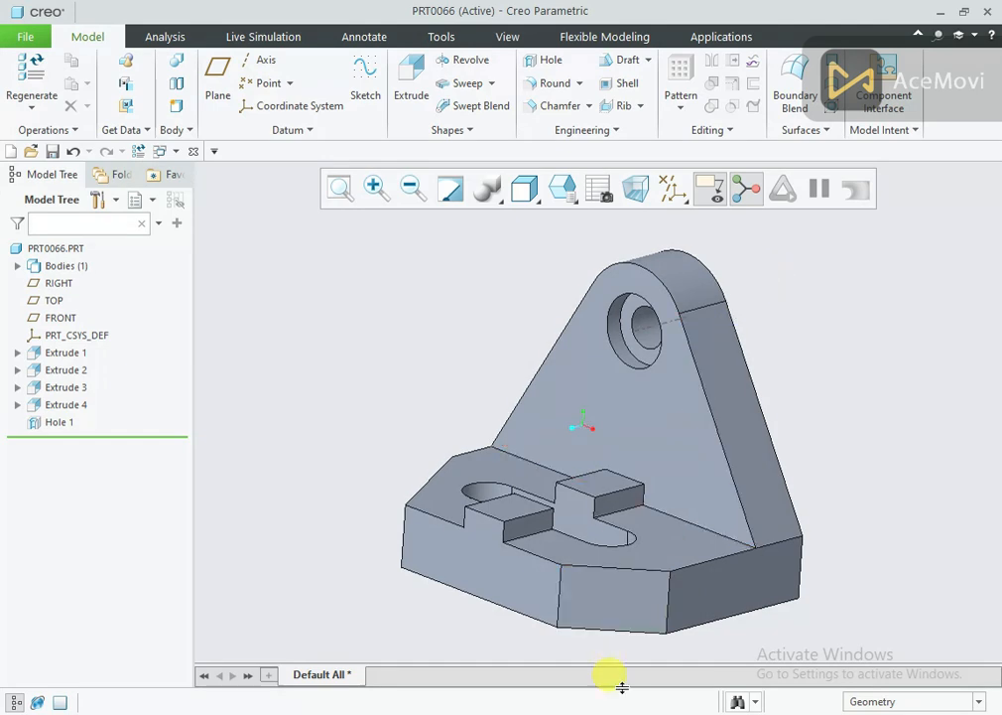
key("alt+Tab")
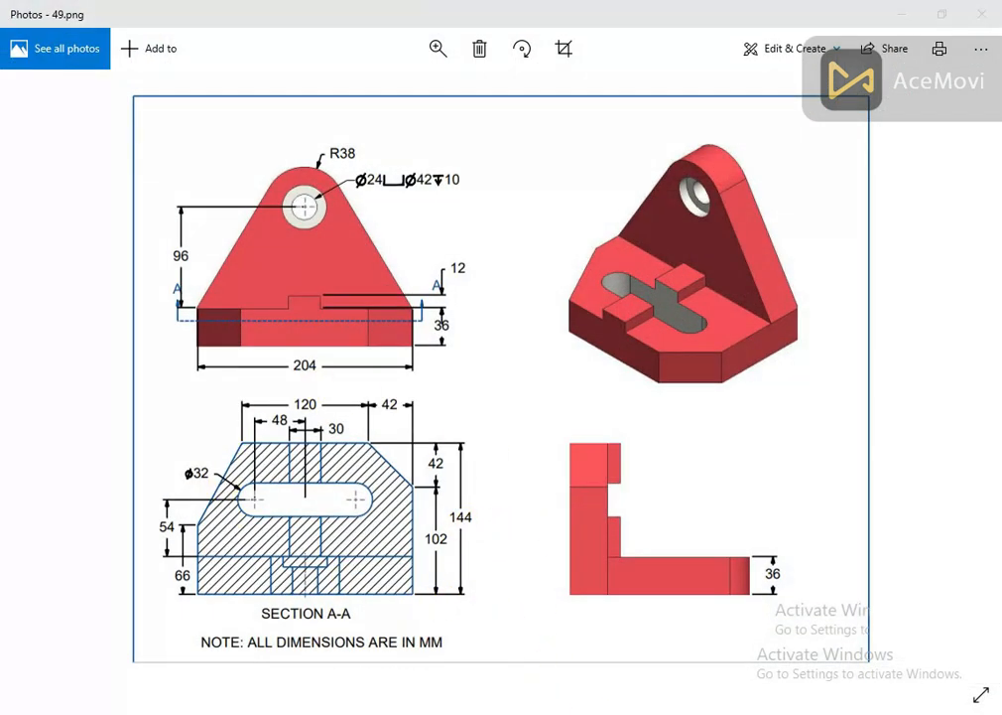
key("alt+Tab")
mouse_move(615, 635)
middle_mouse_down()
mouse_move(633, 607)
mouse_move(622, 640)
middle_mouse_up()
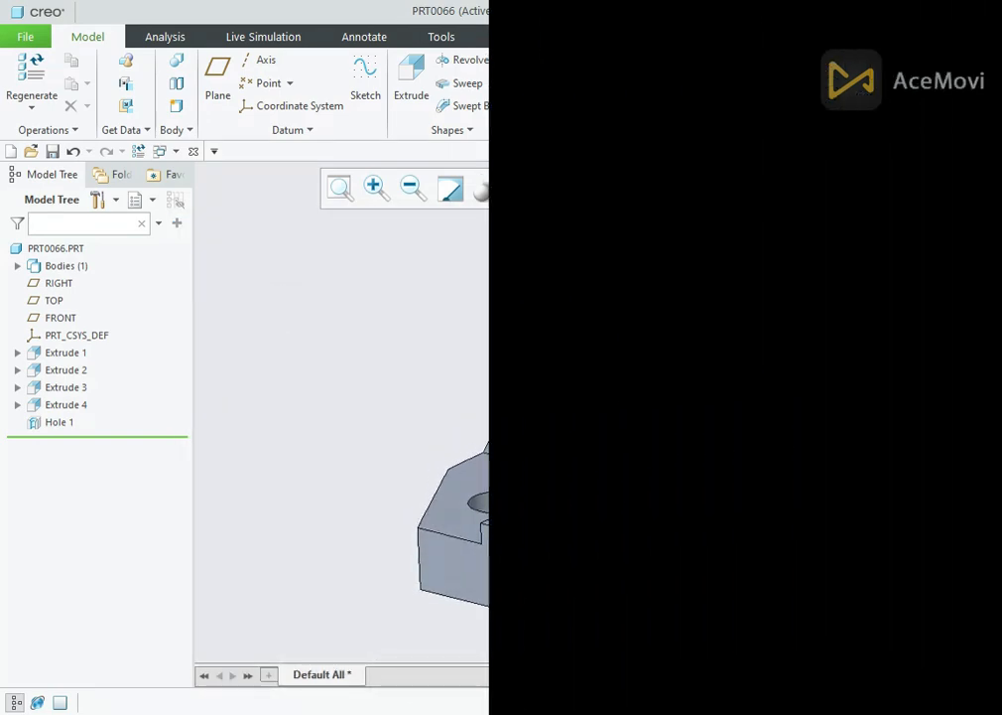